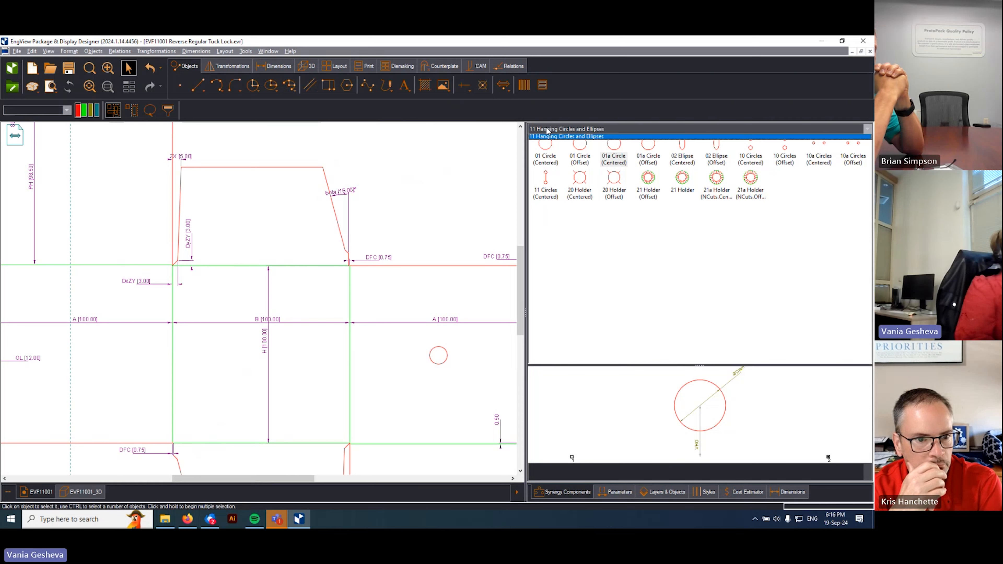
# Step: Add a new auxiliary drawing to the EVF11001 Reverse Regular Tuck Lock project
pyautogui.click(466, 144)
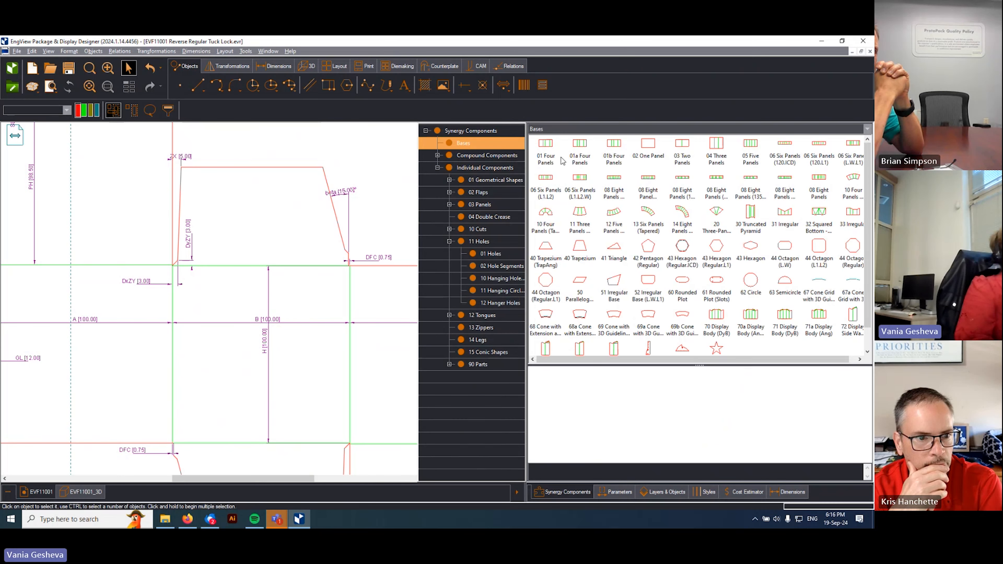
pyautogui.rightClick(51, 493)
pyautogui.moveTo(79, 408)
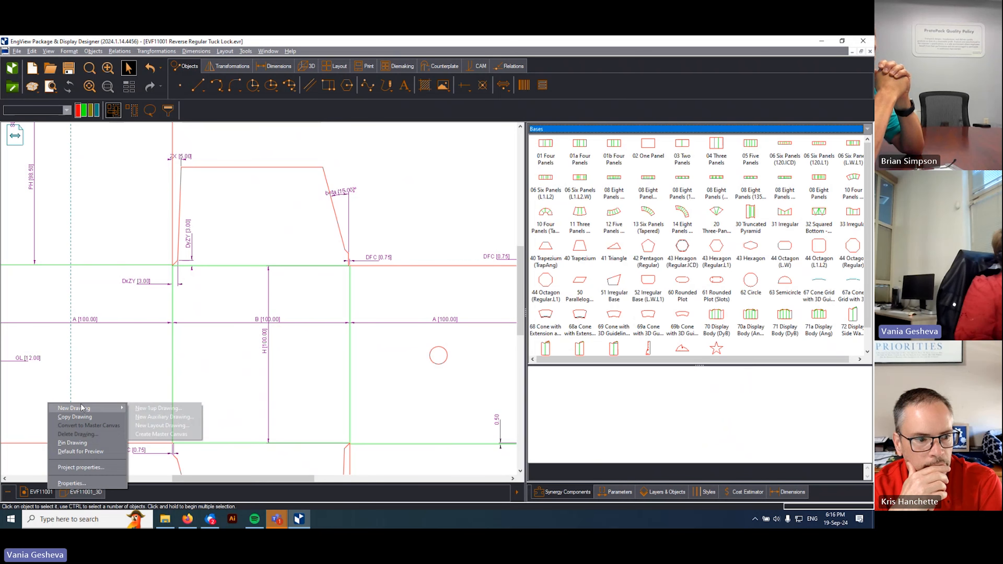
pyautogui.click(173, 415)
pyautogui.click(418, 290)
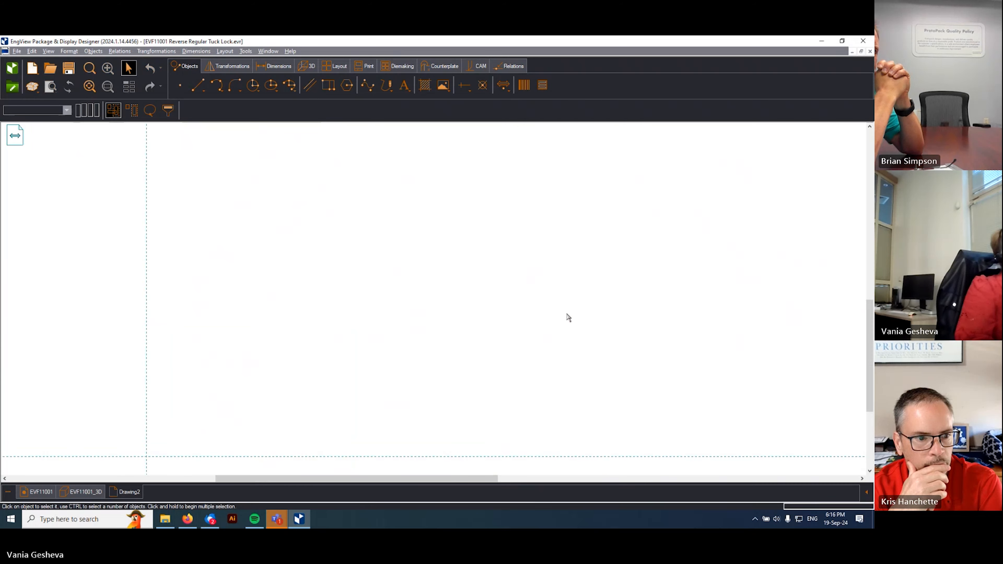
# Step: Insert the 02 One Panel base component into the empty drawing with A 300 and B 200
pyautogui.click(867, 493)
pyautogui.click(543, 132)
pyautogui.click(467, 145)
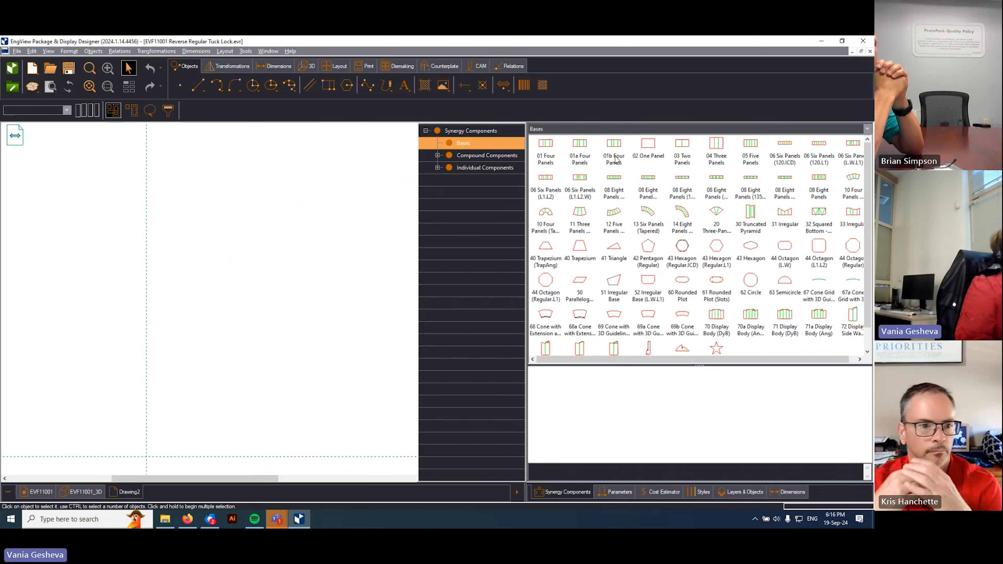
pyautogui.click(640, 151)
pyautogui.doubleClick(646, 154)
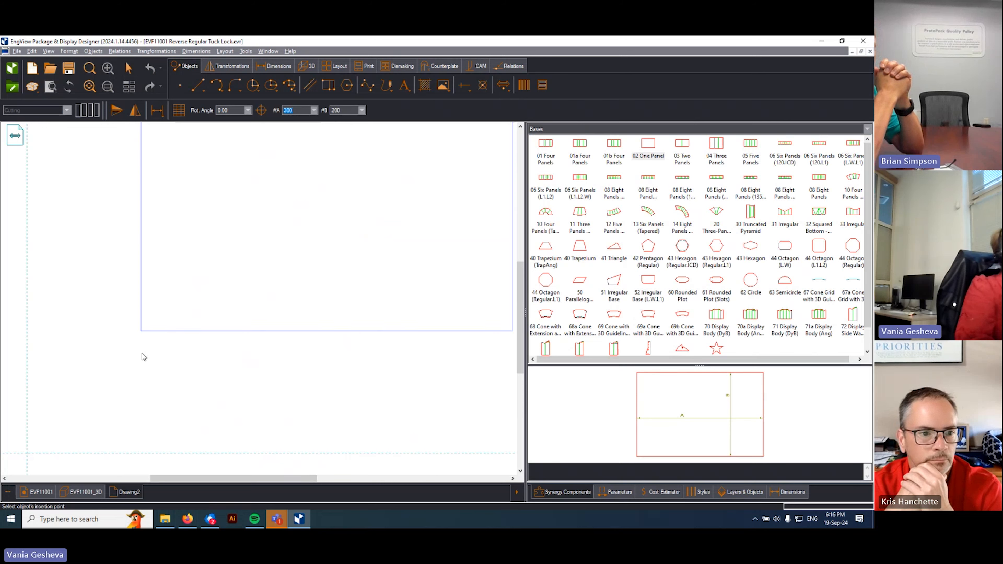
pyautogui.click(91, 379)
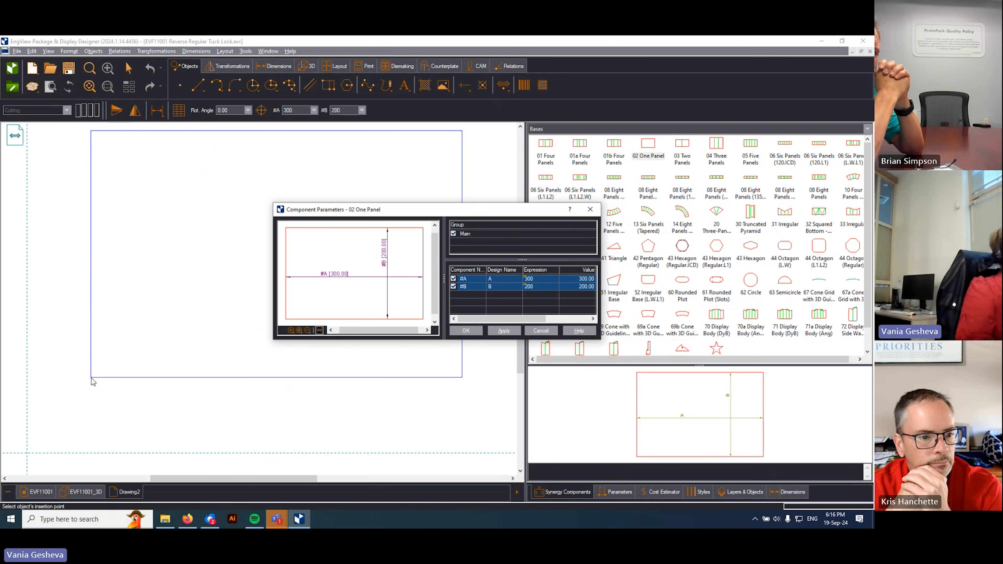
pyautogui.click(475, 331)
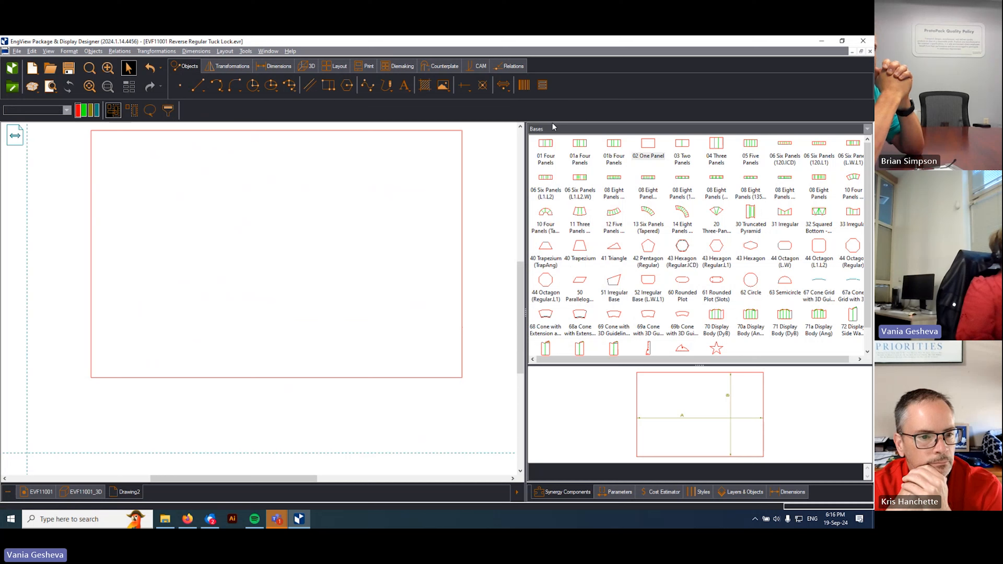
# Step: Browse the individual flap components to the 01 Rectangles group and preview the 11 Rectangle (Corr.Rounding.Layer) component
pyautogui.click(541, 131)
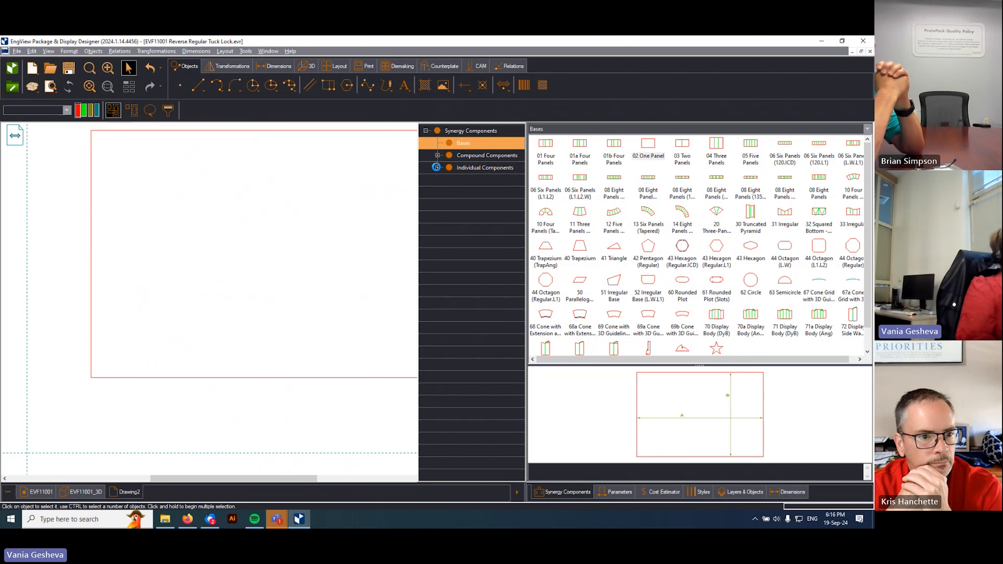
pyautogui.click(487, 181)
pyautogui.click(497, 192)
pyautogui.click(614, 197)
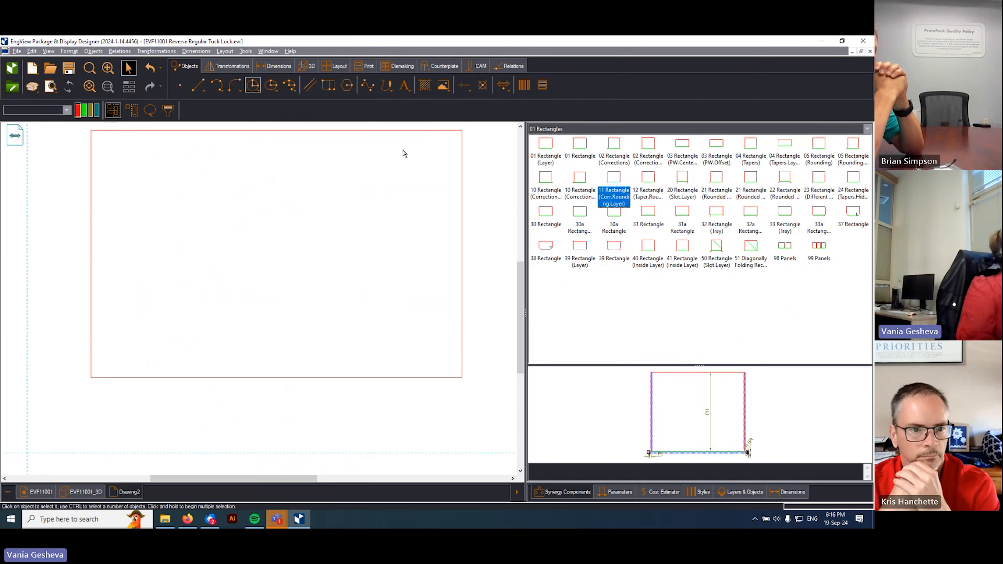
pyautogui.click(480, 144)
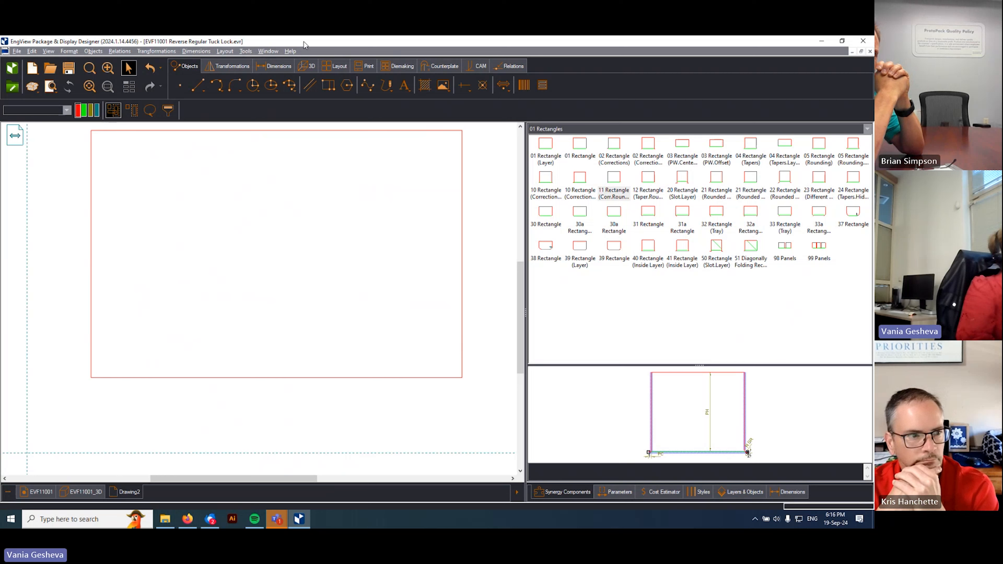
# Step: Switch to the Project9 window and examine its ActiveX base dimension
pyautogui.click(267, 52)
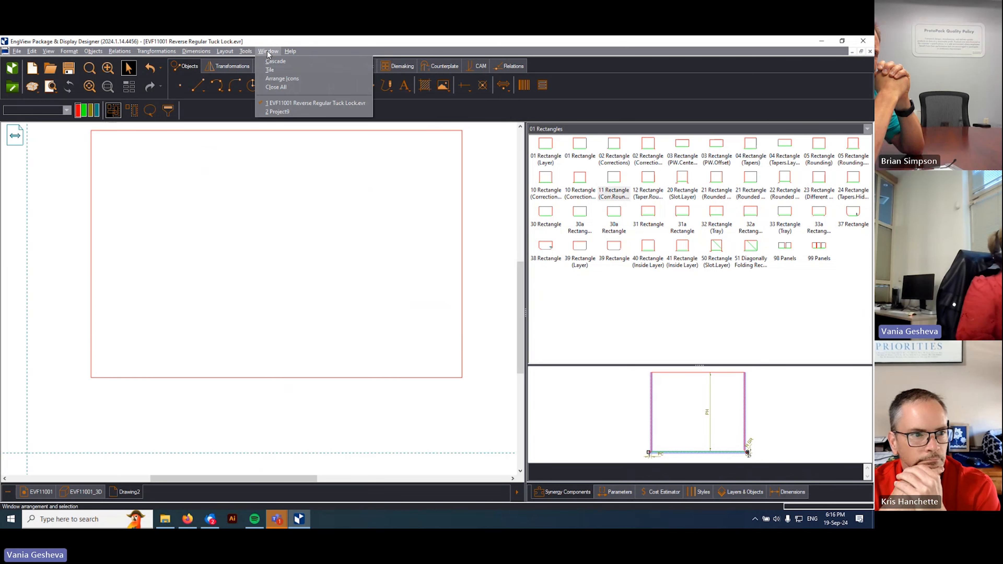
pyautogui.click(277, 112)
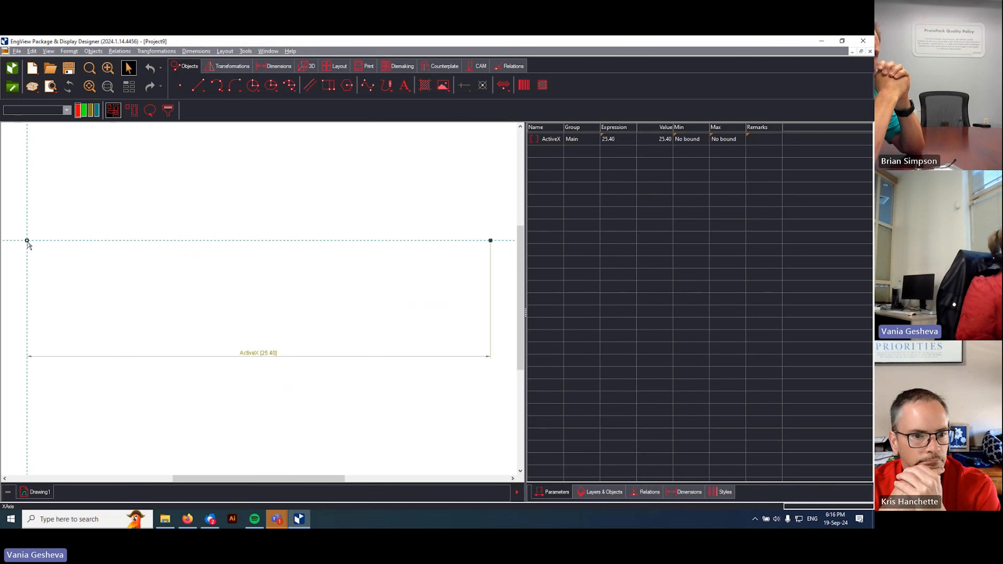
pyautogui.scroll(1, 413, 300)
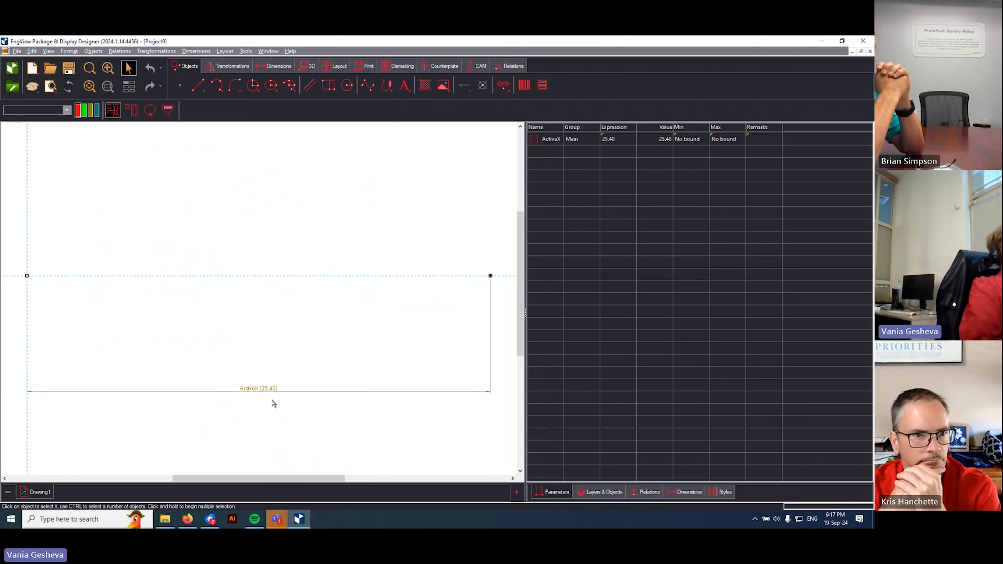
# Step: Return to the Reverse Regular Tuck Lock project and try placing the 01 Rectangle flap from the panel's upper-right corner
pyautogui.click(273, 52)
pyautogui.click(339, 103)
pyautogui.click(581, 158)
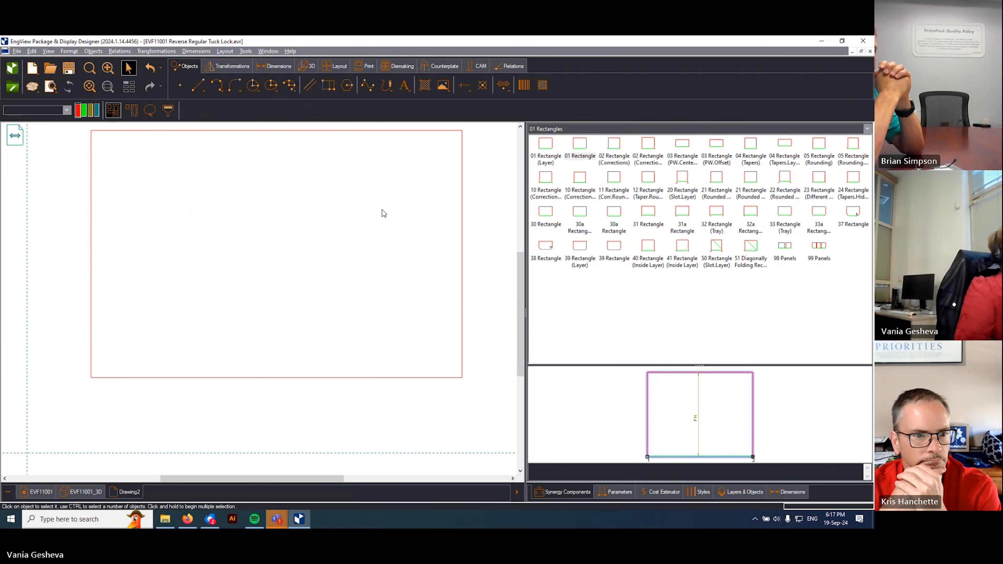
pyautogui.click(462, 130)
pyautogui.scroll(-4, 413, 240)
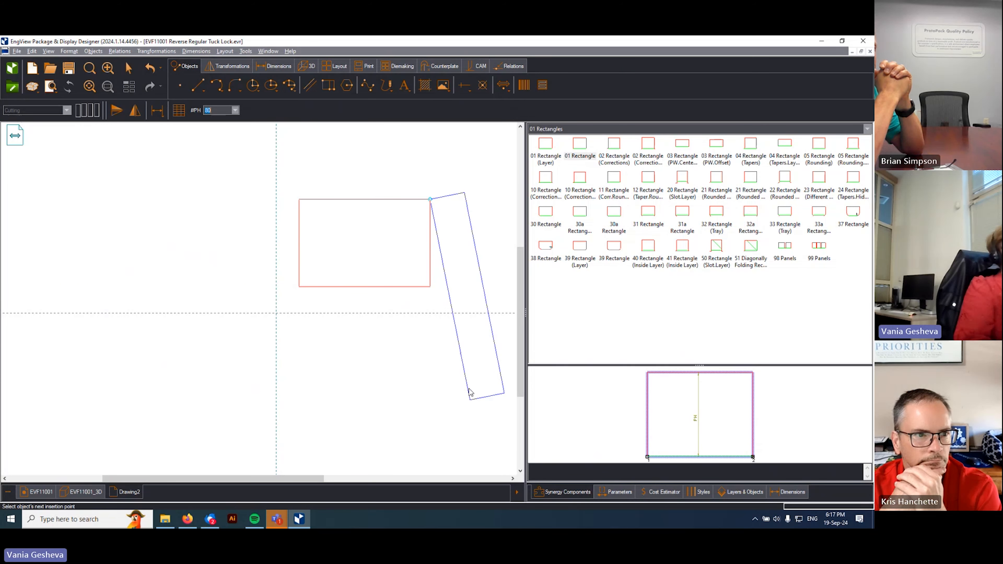
pyautogui.press('Escape')
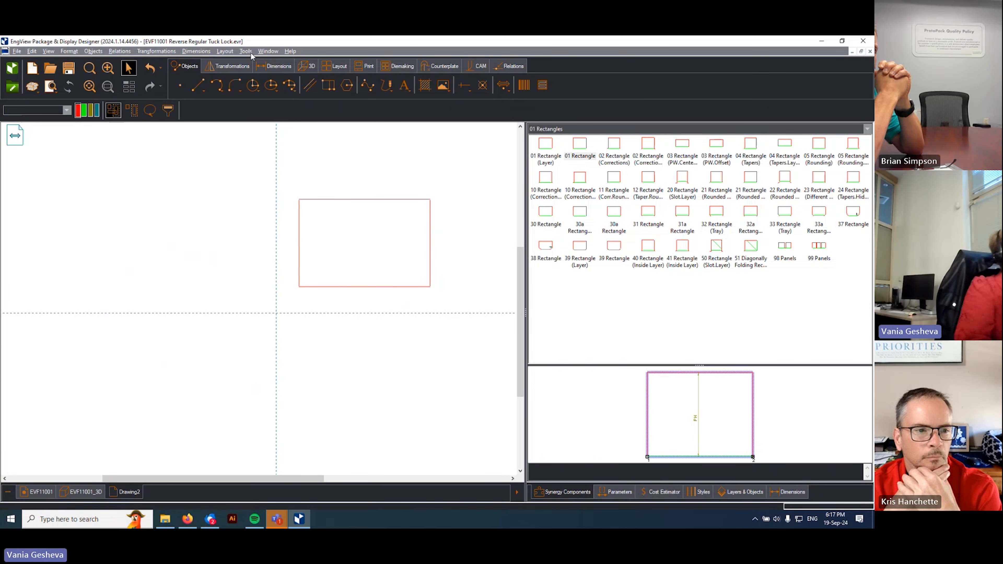
# Step: Switch to Project9 and draw a cutting line about 2.1 mm long from the origin, rising at about 32°
pyautogui.click(268, 50)
pyautogui.click(292, 112)
pyautogui.scroll(3, 391, 192)
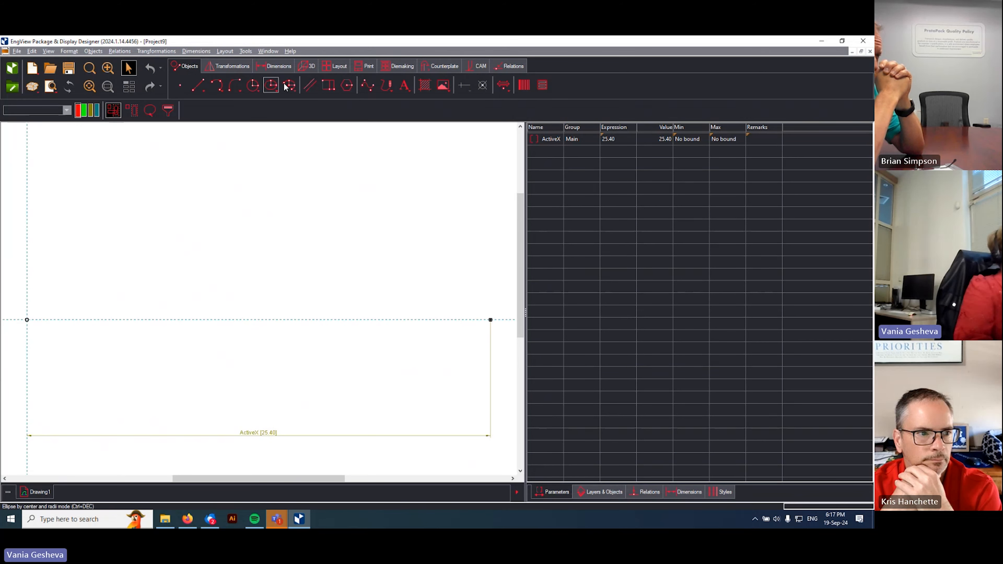
pyautogui.scroll(1, 209, 223)
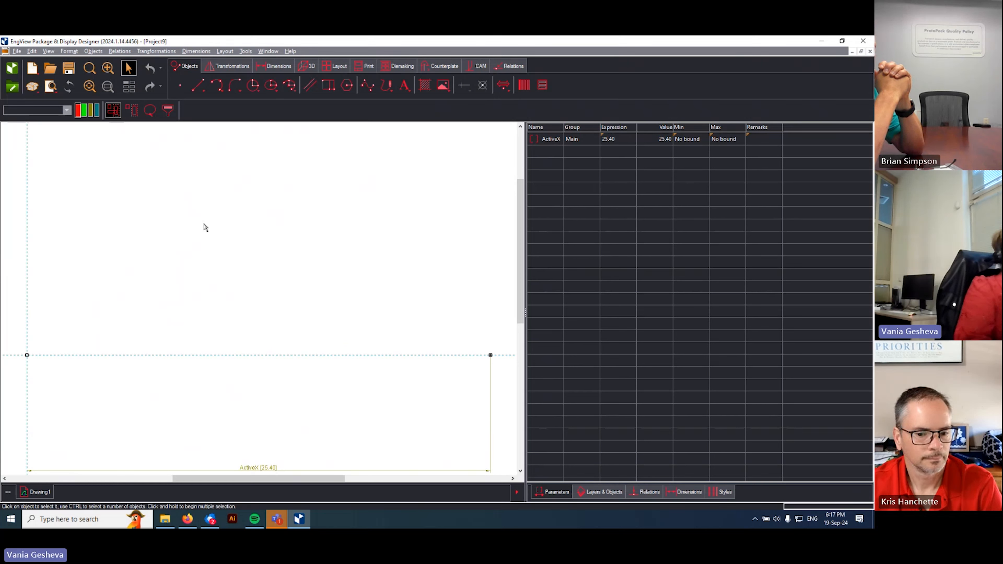
pyautogui.click(198, 84)
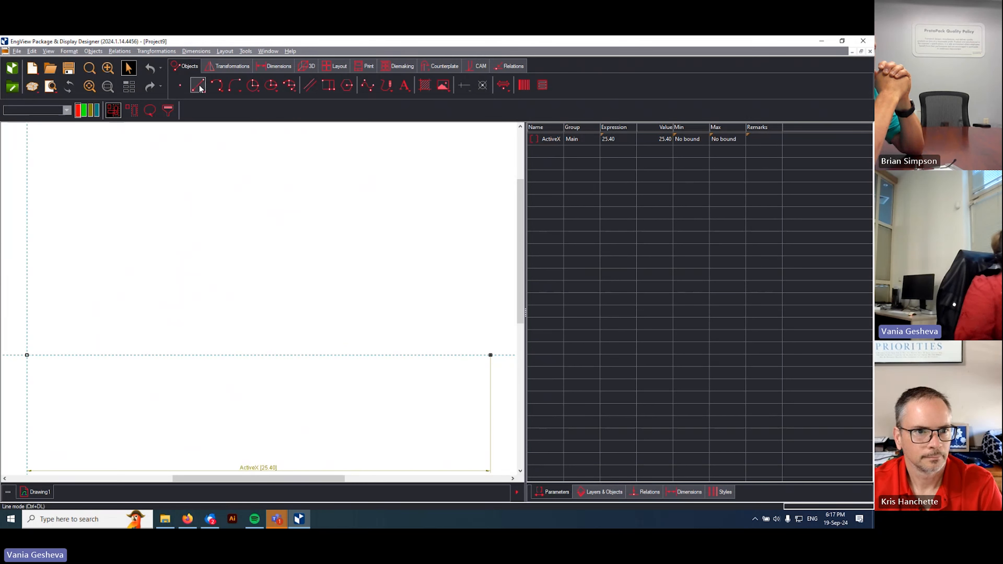
pyautogui.click(27, 355)
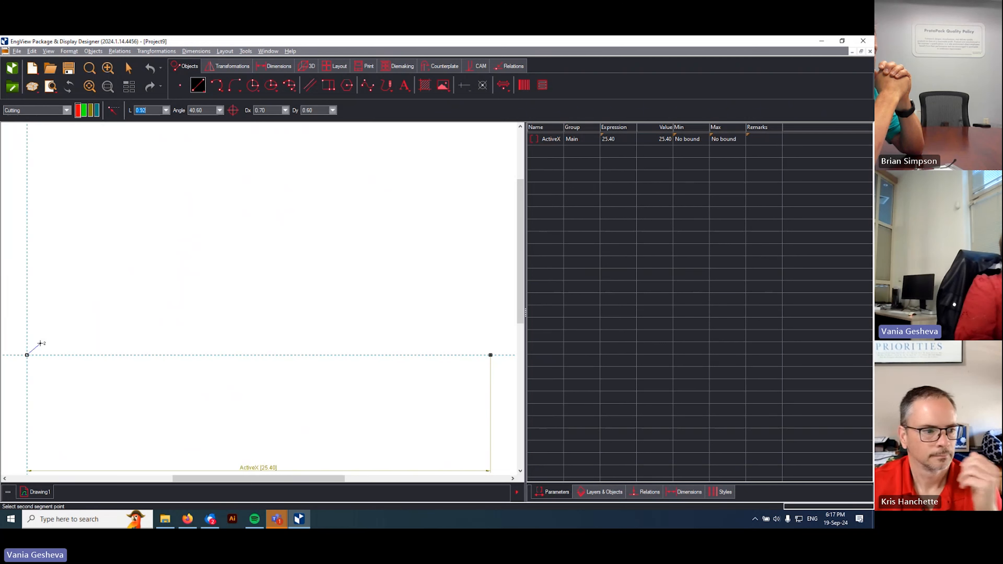
pyautogui.click(59, 335)
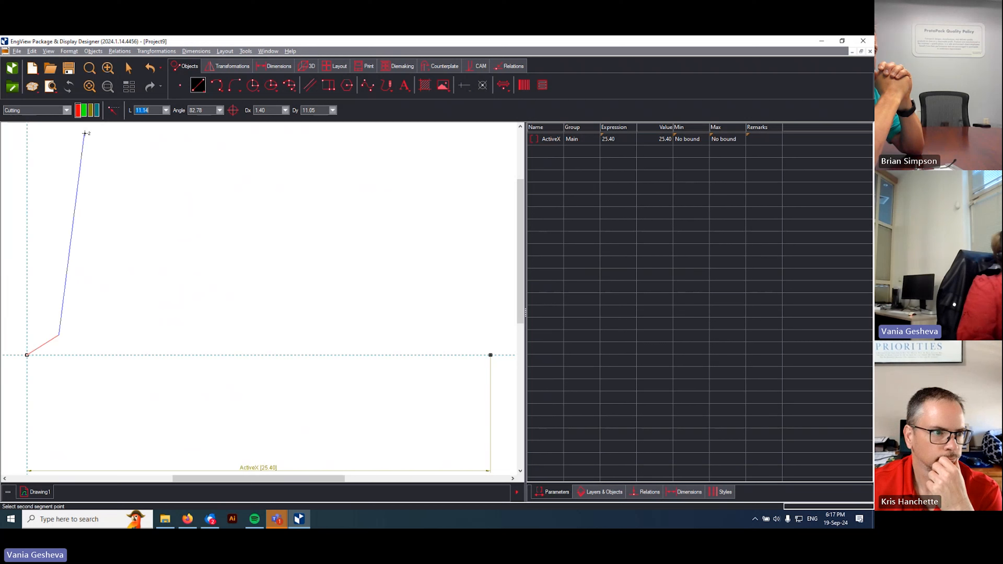
# Step: Continue the flap outline with a side about 12.7 mm long, an 18 mm top edge and three segments descending to the X axis
pyautogui.scroll(1, 87, 149)
pyautogui.click(87, 150)
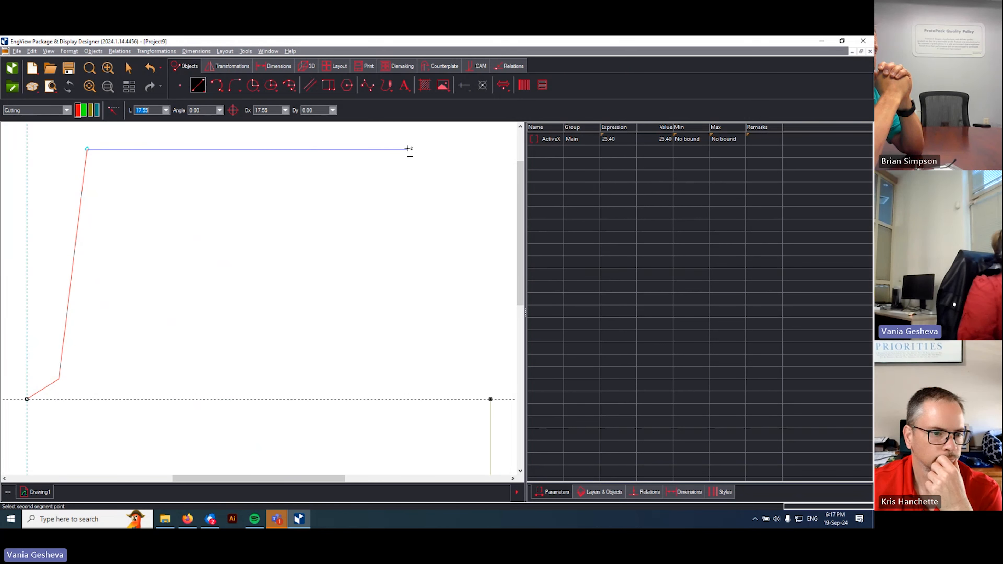
pyautogui.click(416, 149)
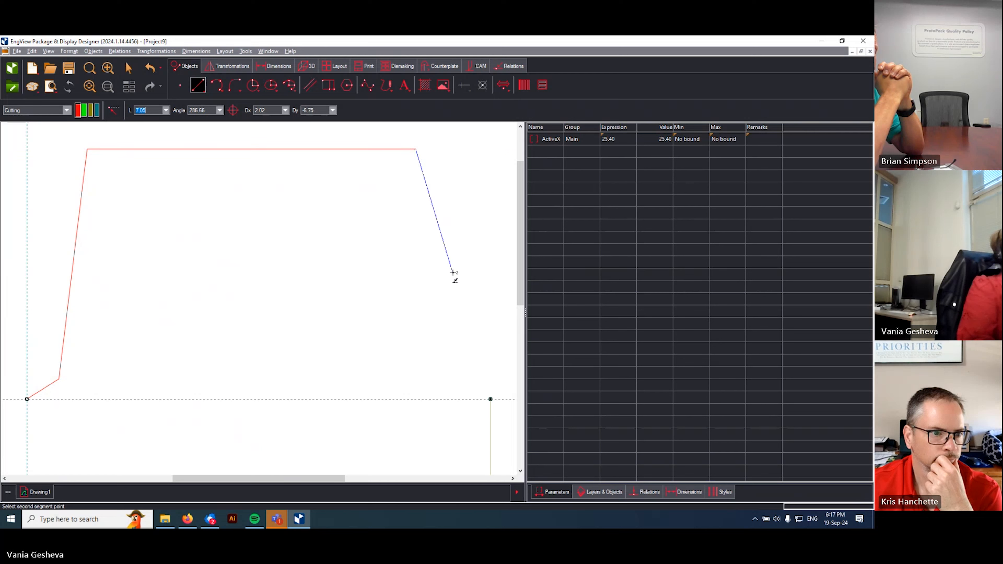
pyautogui.click(481, 357)
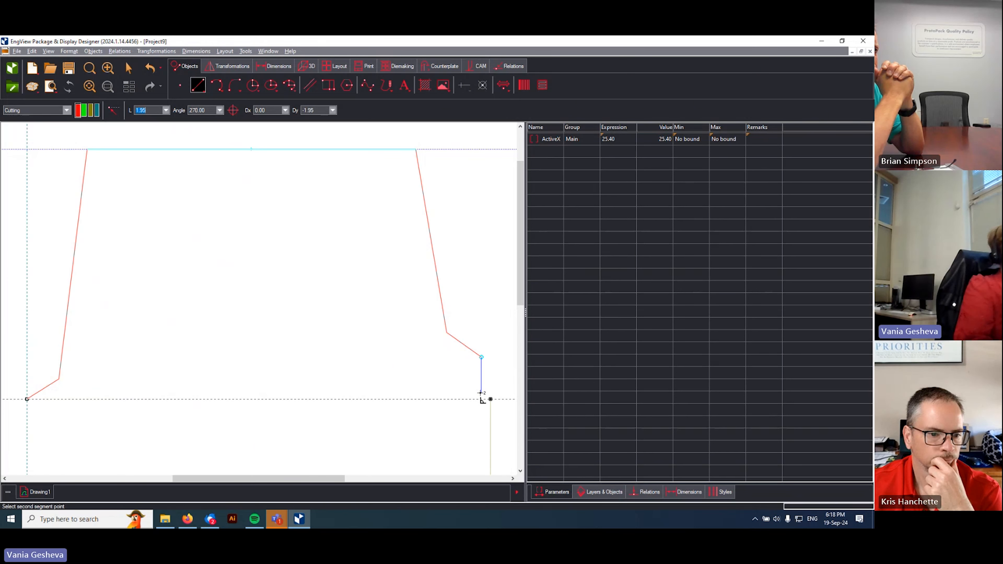
pyautogui.click(482, 398)
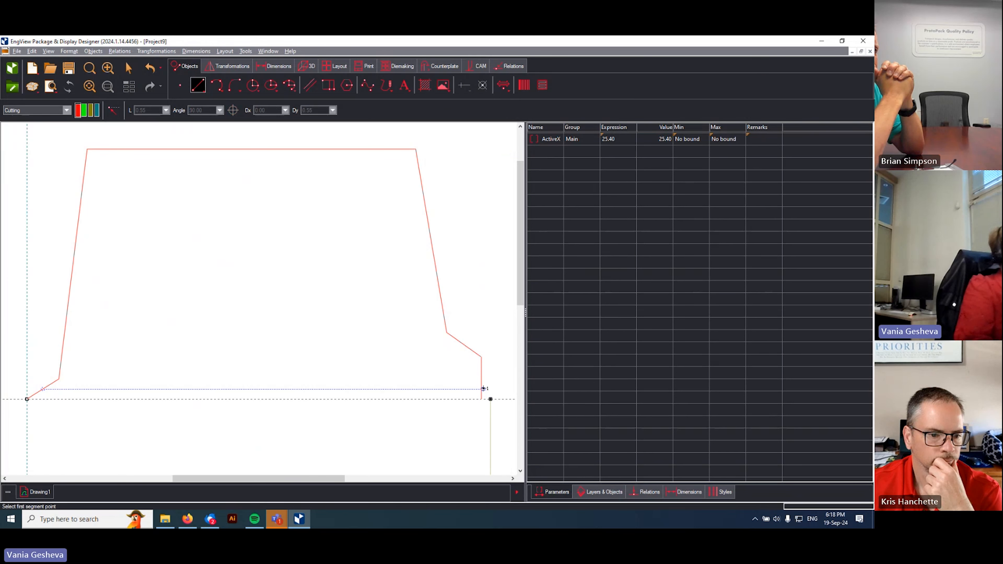
# Step: Examine the object list and the relations of the outline's vertical end line, including its perpendicular relation to the top edge
pyautogui.click(601, 492)
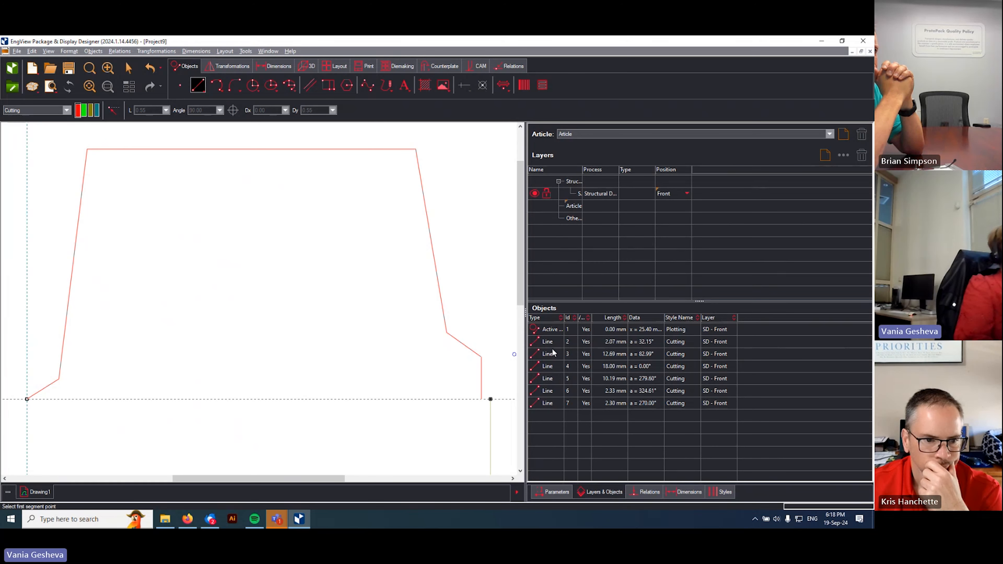
pyautogui.click(647, 492)
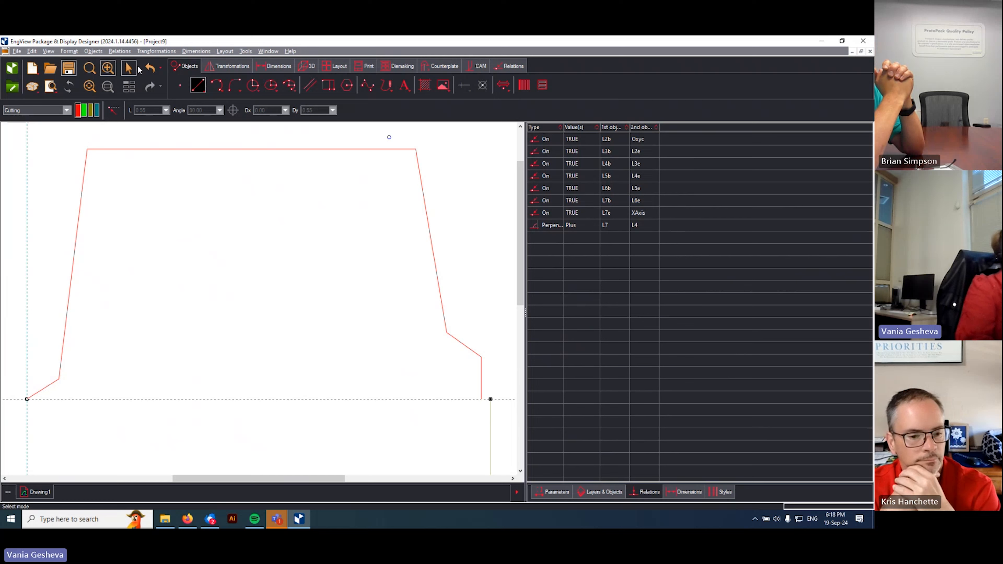
pyautogui.press('Escape')
pyautogui.click(482, 381)
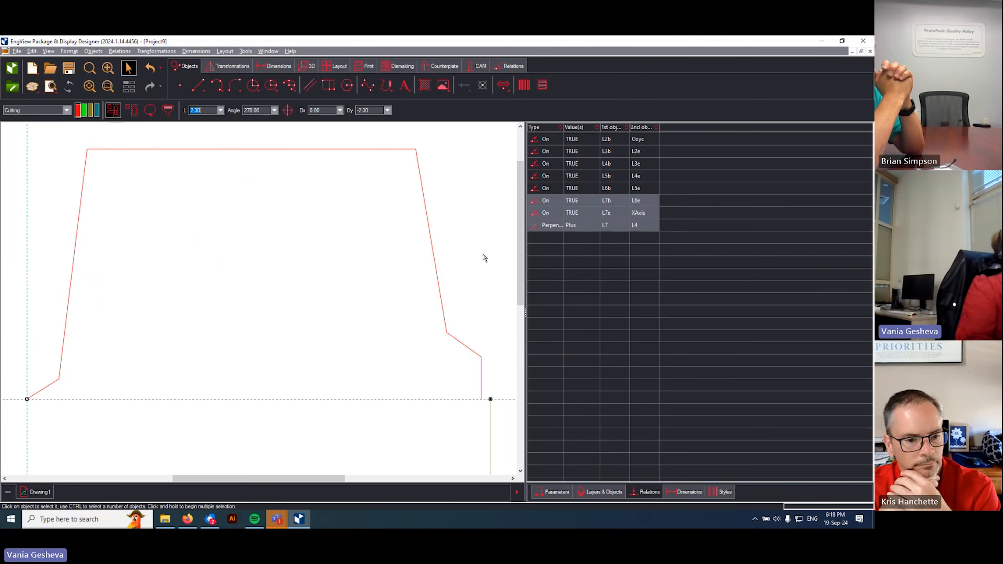
pyautogui.click(547, 225)
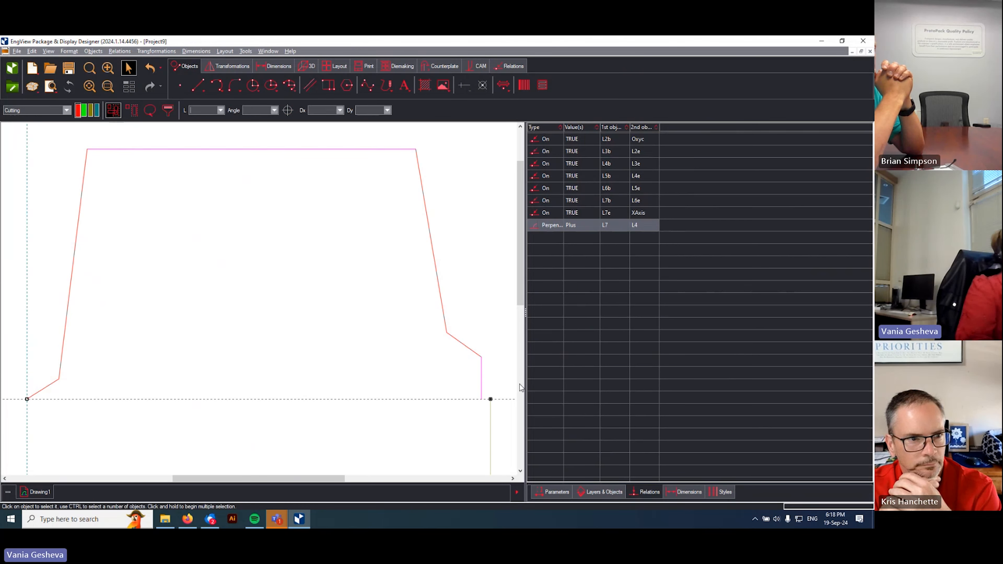
pyautogui.click(361, 211)
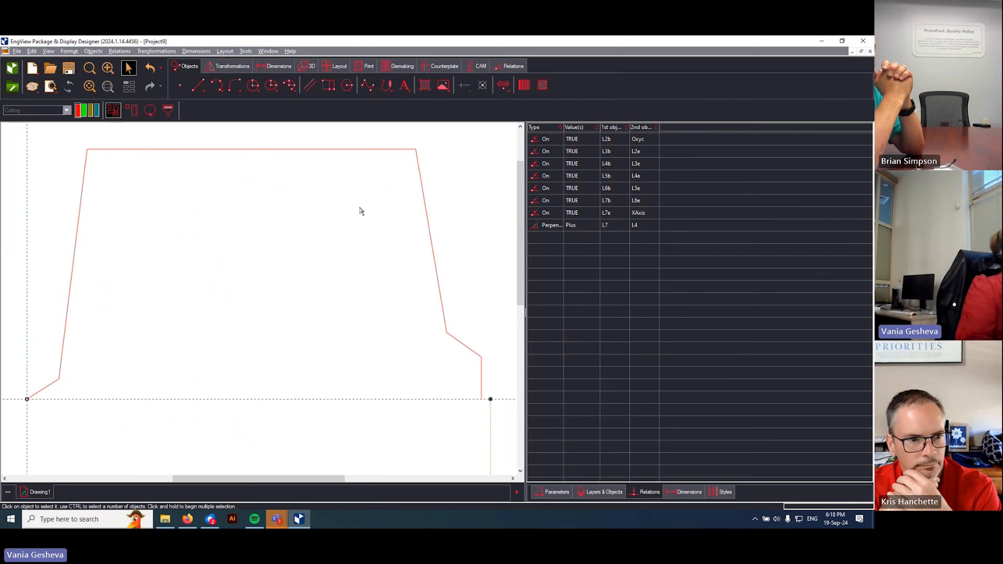
# Step: Add a Parallel relation between the flap's top edge and the X axis, and check it in the relations list
pyautogui.scroll(2, 236, 206)
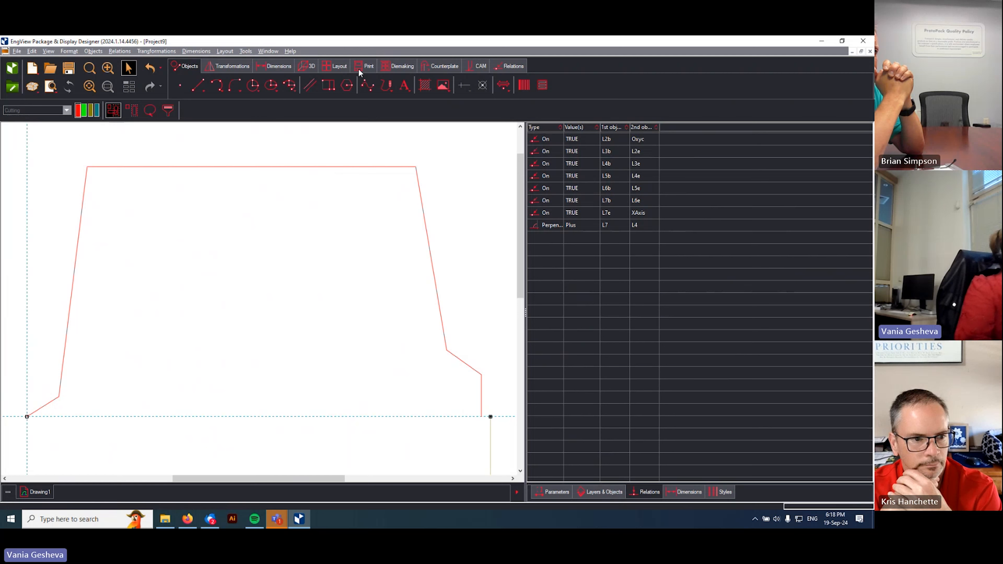
pyautogui.click(511, 66)
pyautogui.click(217, 85)
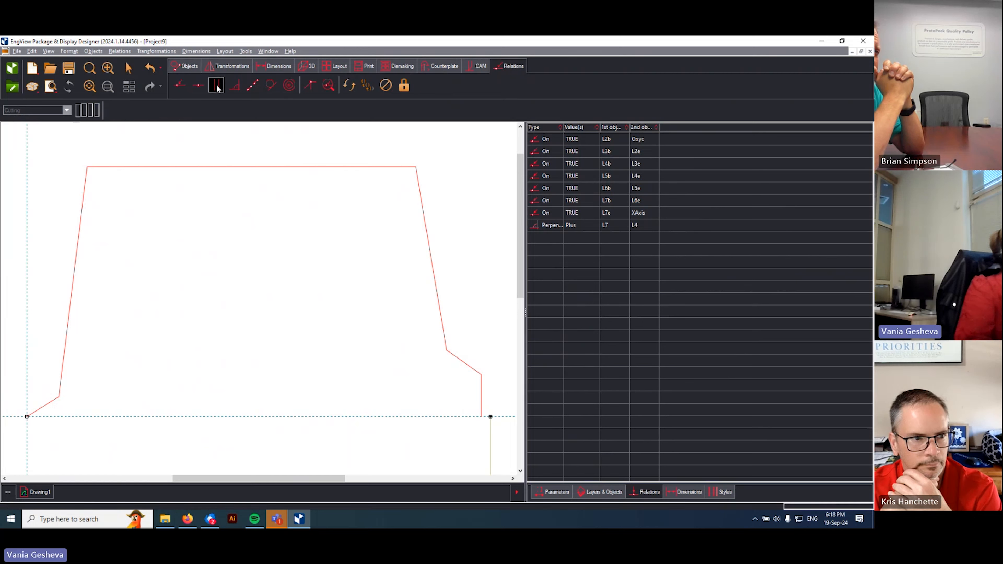
pyautogui.click(257, 167)
pyautogui.click(278, 412)
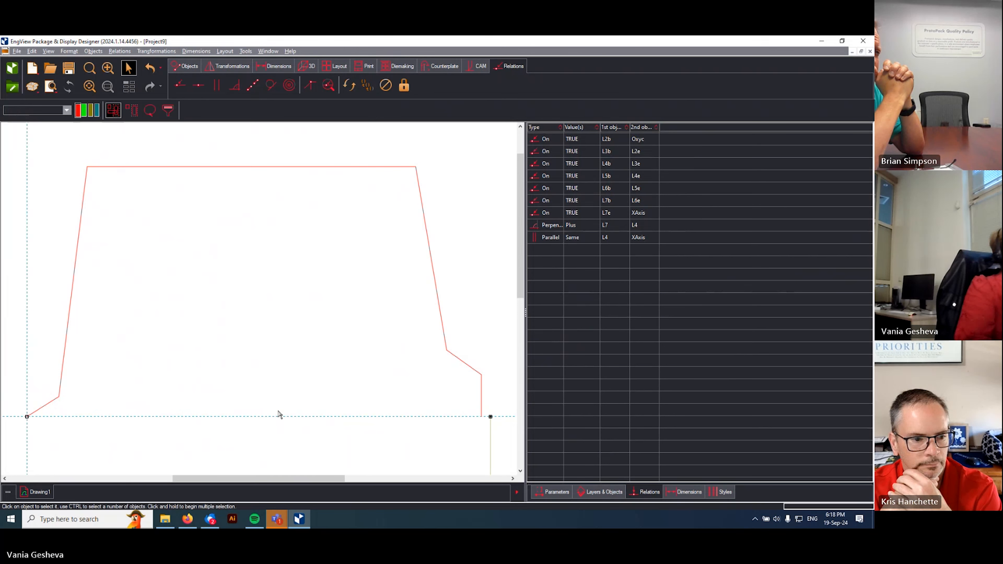
pyautogui.click(555, 238)
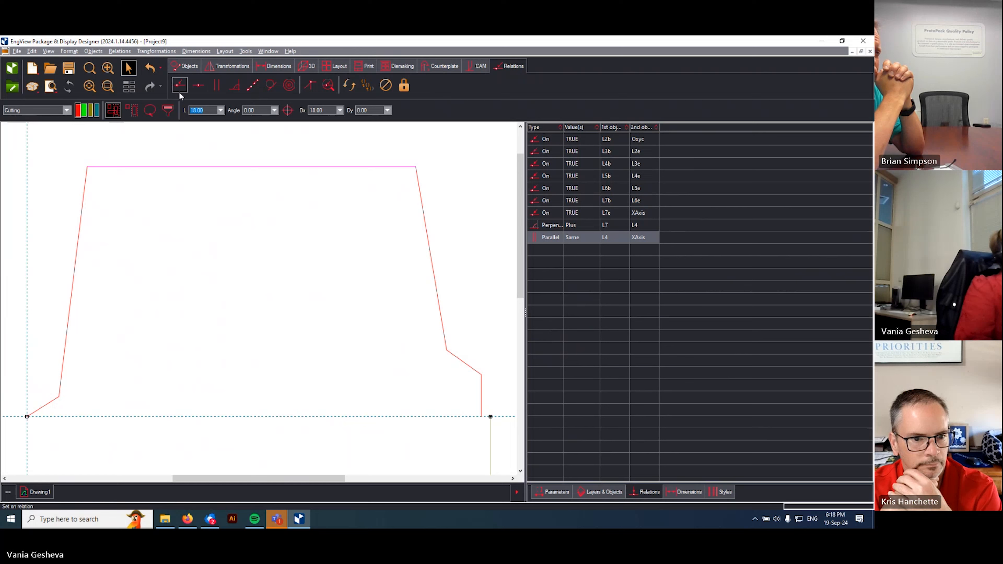
pyautogui.click(175, 282)
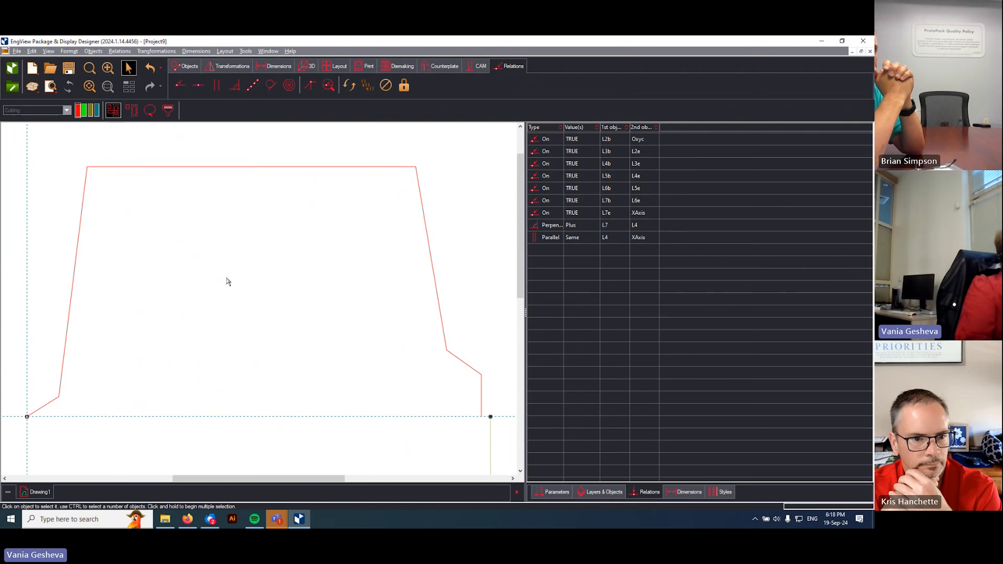
# Step: Raise the flap's top edge to about 15.4 mm above the X axis and nudge the corner of the right shoulder
pyautogui.scroll(-1, 228, 282)
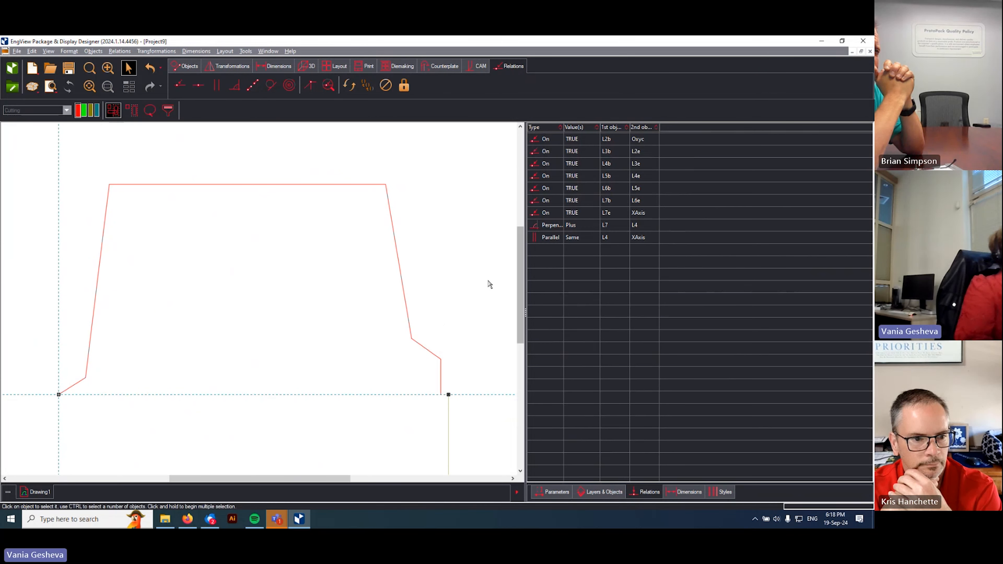
pyautogui.scroll(-1, 490, 285)
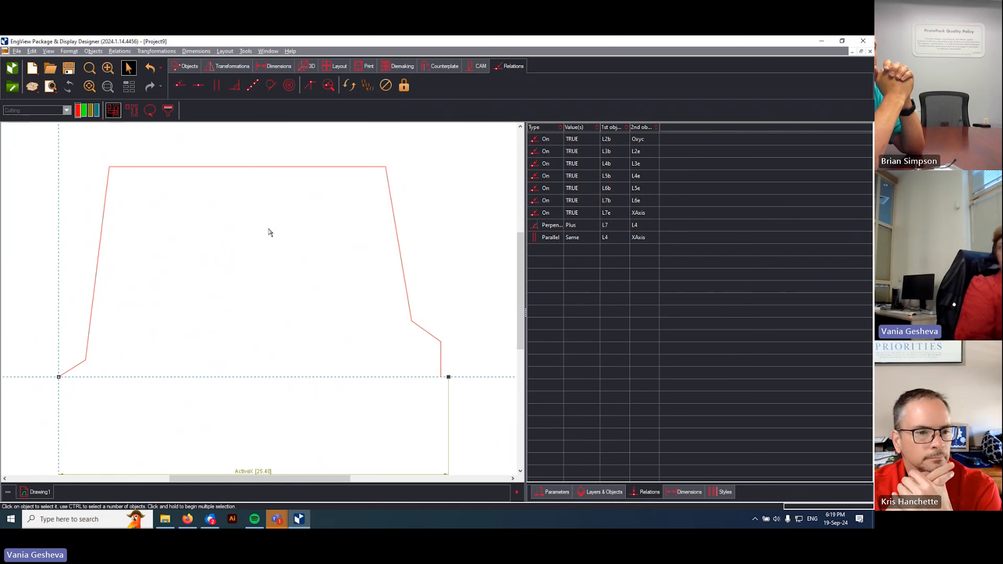
pyautogui.scroll(1, 270, 232)
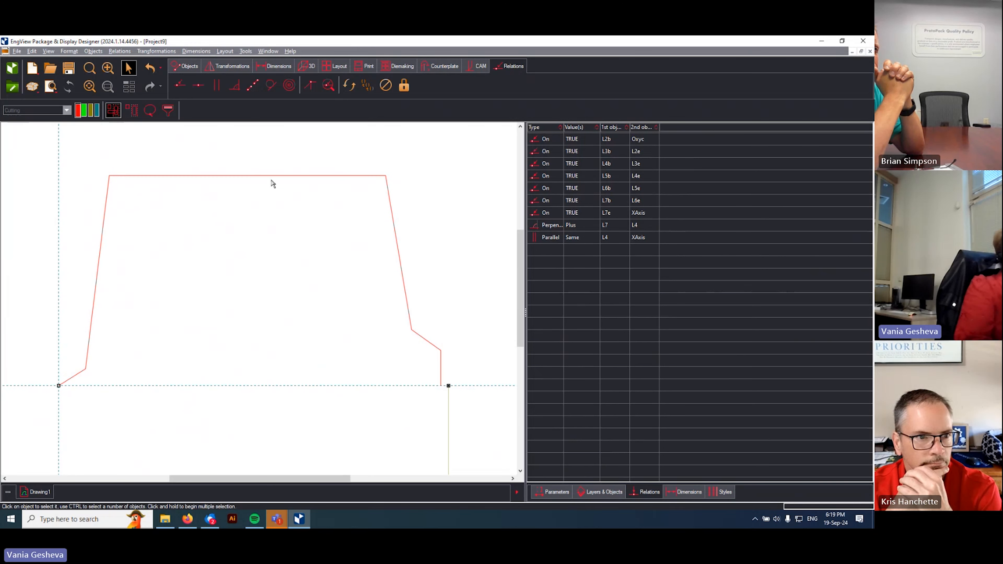
pyautogui.moveTo(271, 177); pyautogui.dragTo(269, 150)
pyautogui.moveTo(414, 330)
pyautogui.mouseDown()
pyautogui.moveTo(431, 319)
pyautogui.moveTo(403, 337)
pyautogui.moveTo(412, 330)
pyautogui.mouseUp()
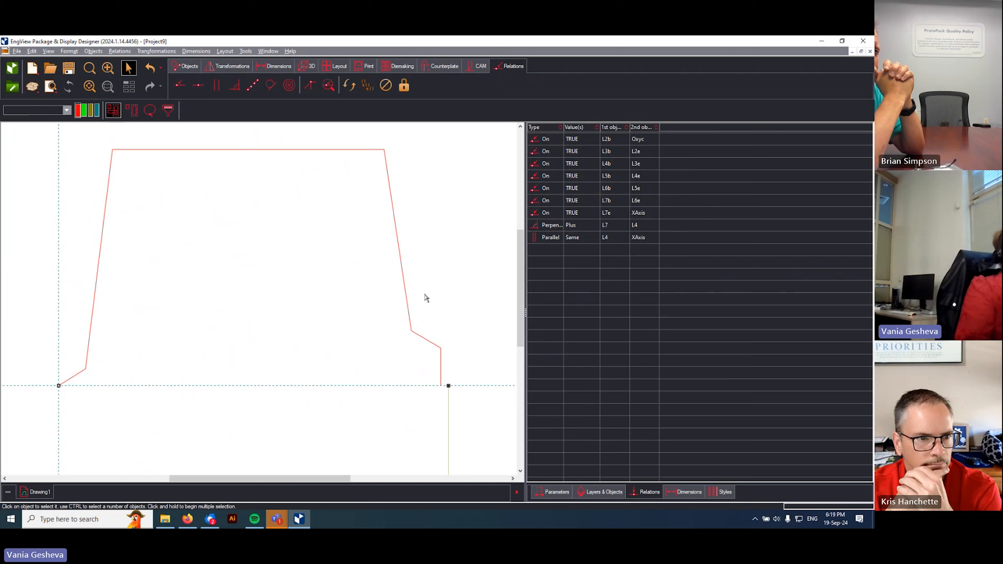
# Step: Dimension the distance from the X axis to the flap's top edge as a new local parameter FH with expression 15.40
pyautogui.click(274, 66)
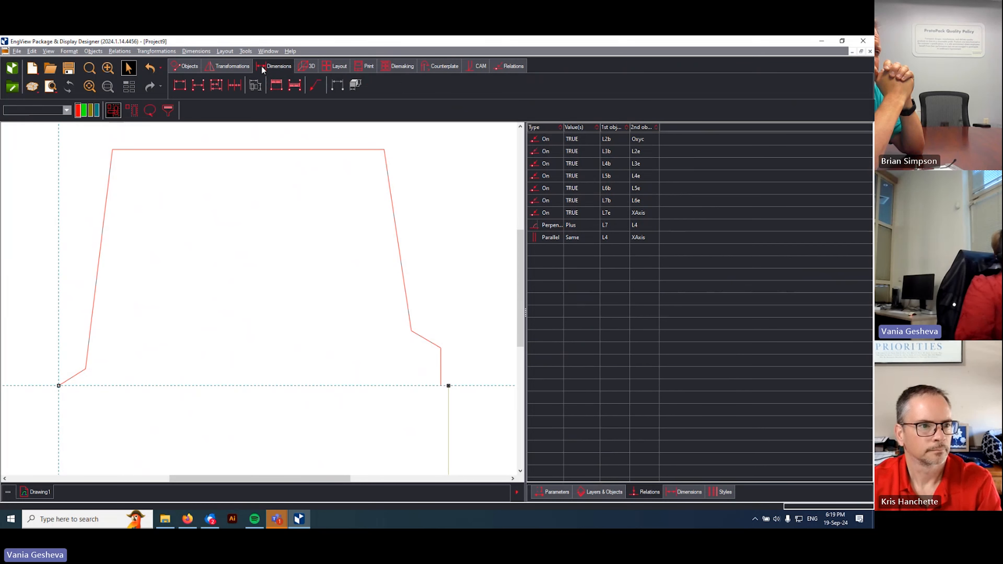
pyautogui.click(198, 85)
pyautogui.click(249, 386)
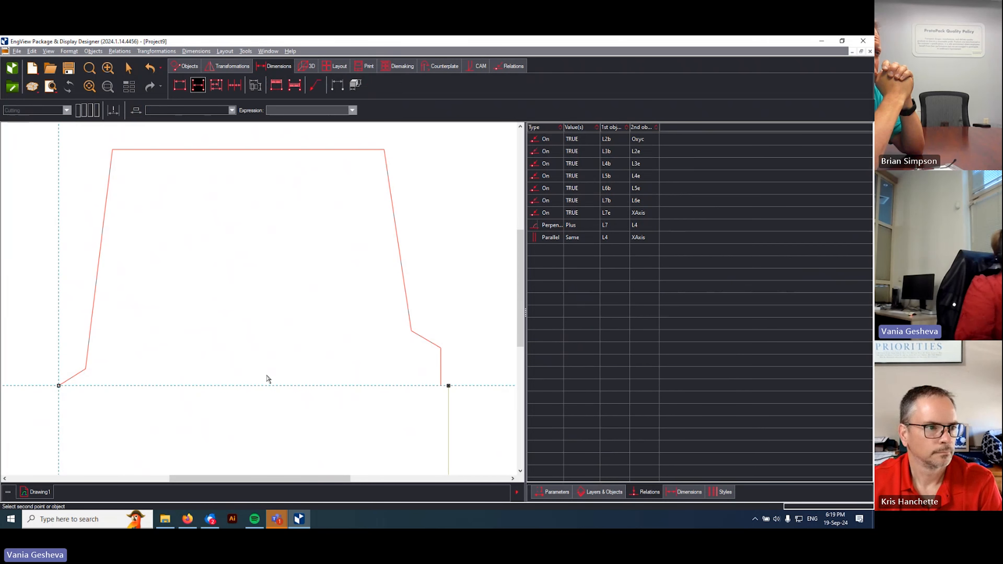
pyautogui.click(243, 150)
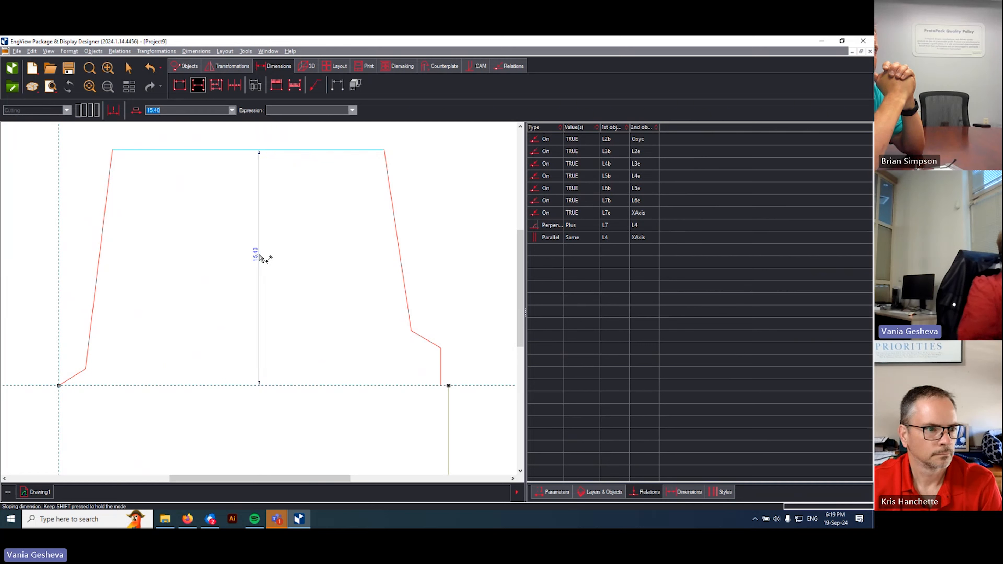
pyautogui.write('H')
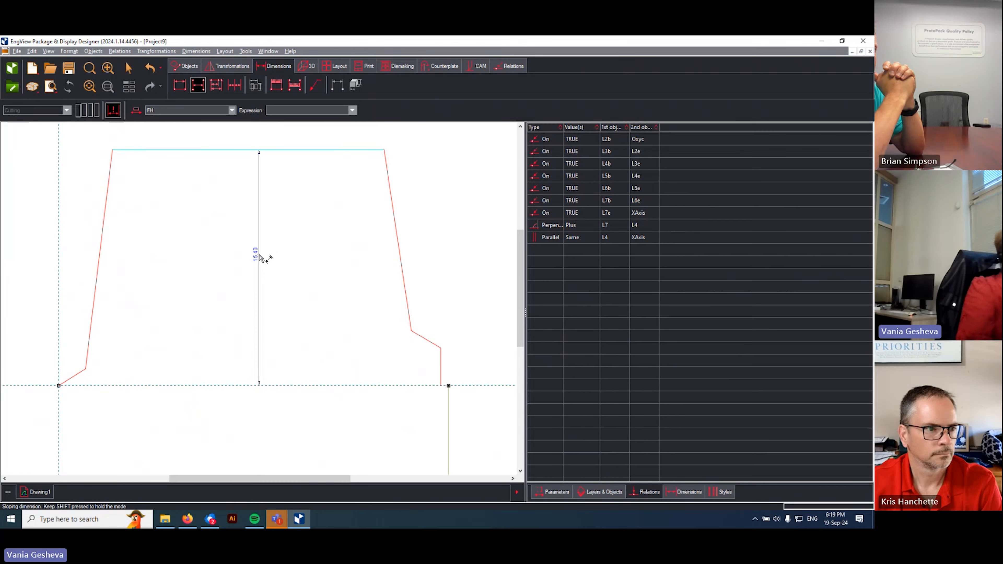
pyautogui.click(260, 256)
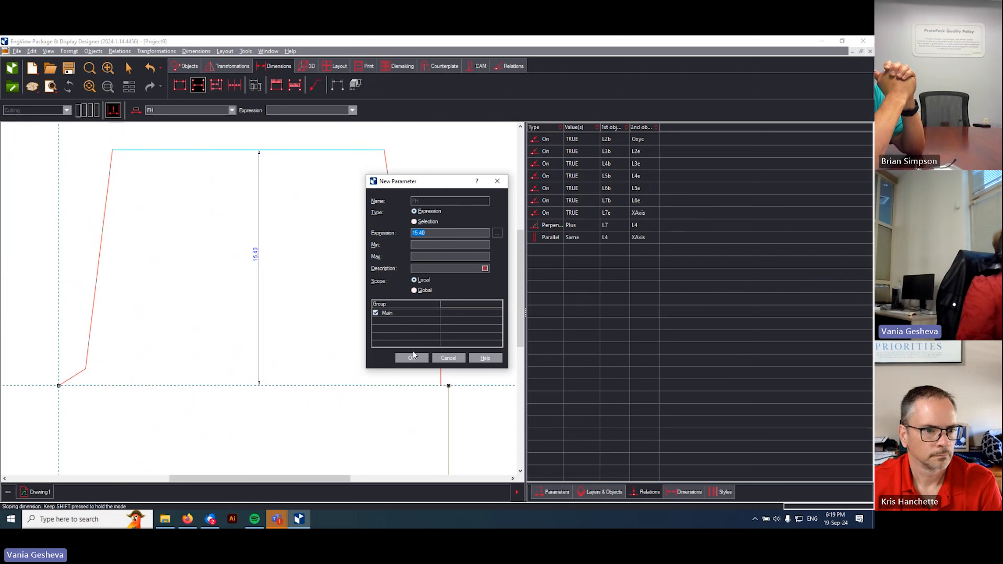
pyautogui.click(412, 357)
# Step: Examine the FH parameter and its dimension entry in the lists, and highlight its dimension in the drawing
pyautogui.click(558, 493)
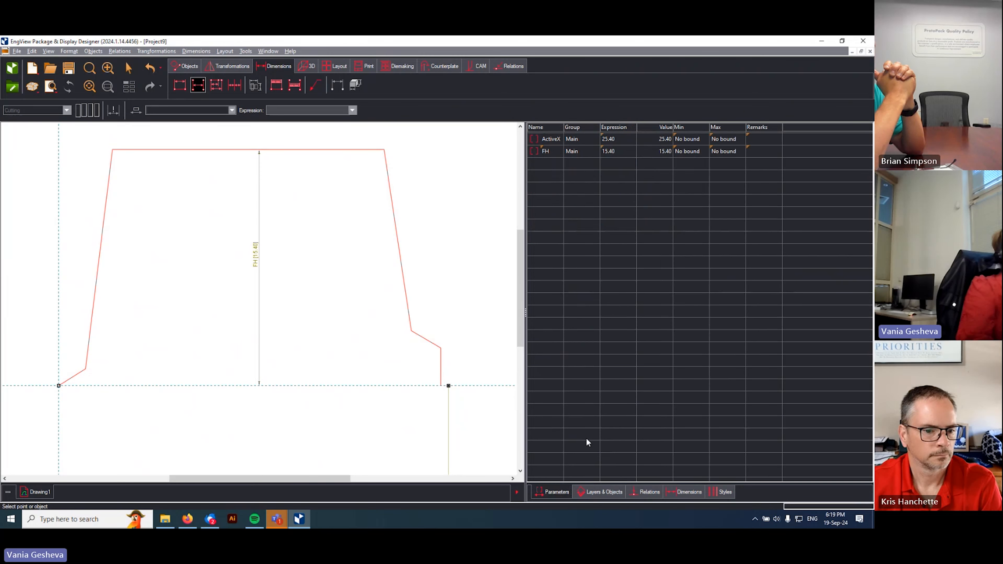
pyautogui.click(544, 154)
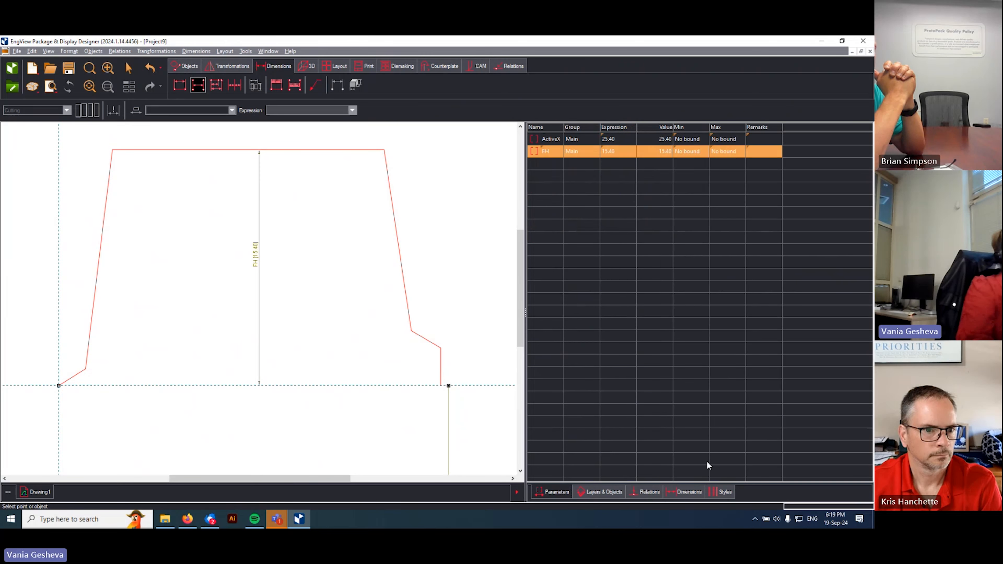
pyautogui.click(688, 494)
pyautogui.click(549, 138)
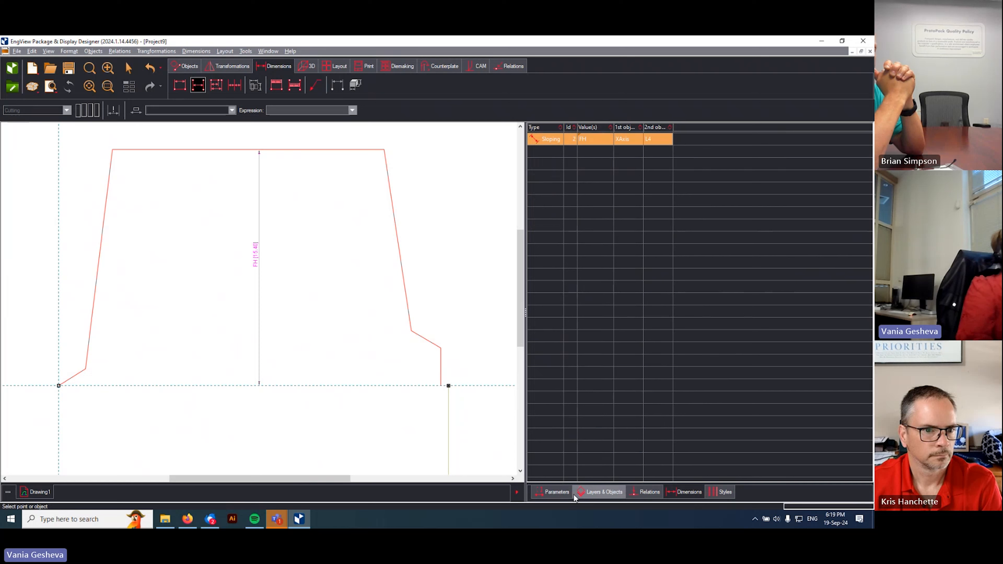
pyautogui.click(557, 493)
pyautogui.click(536, 152)
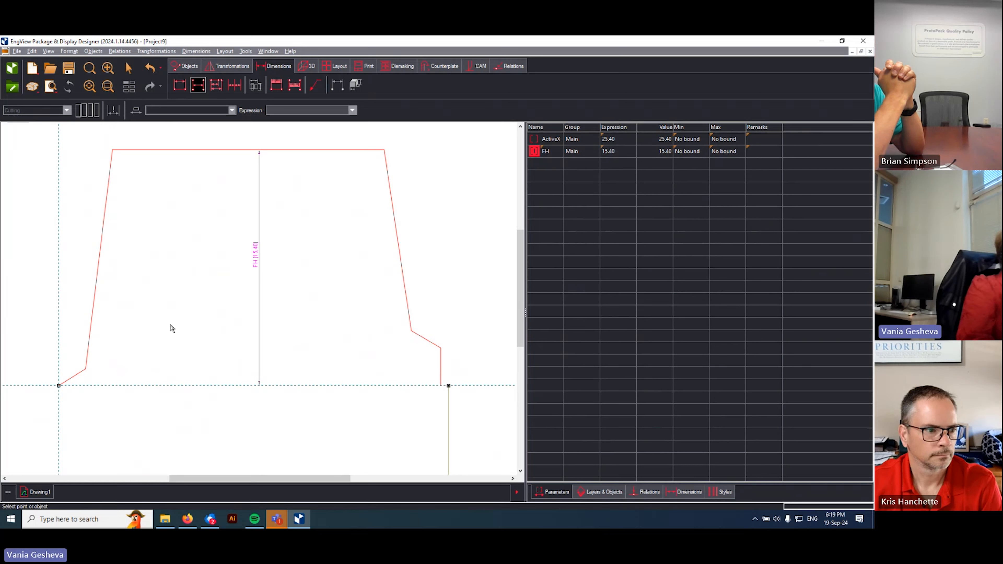
# Step: Add a 45° angle dimension between the short slanted line at the origin and the X axis
pyautogui.click(82, 378)
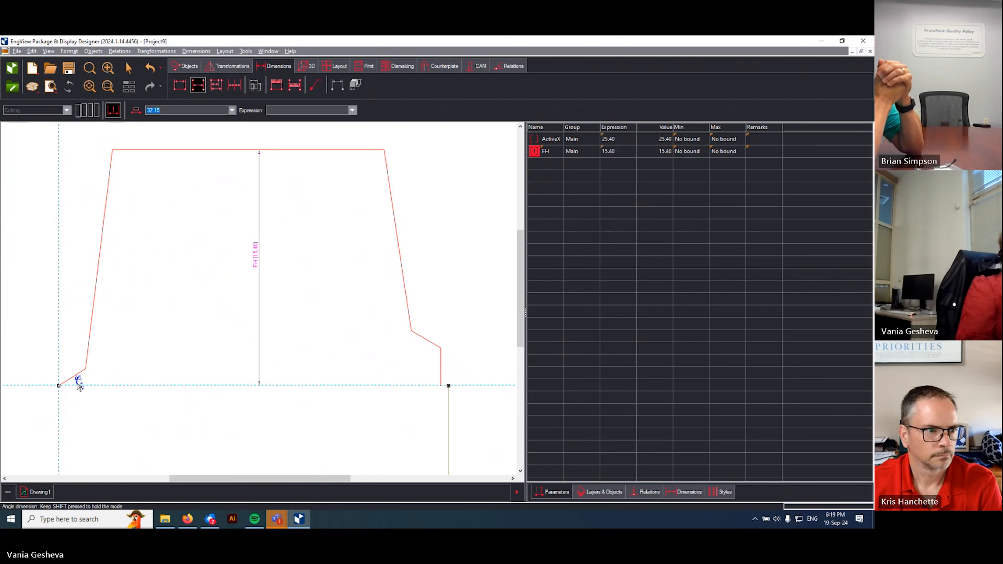
pyautogui.write('45')
pyautogui.press('Return')
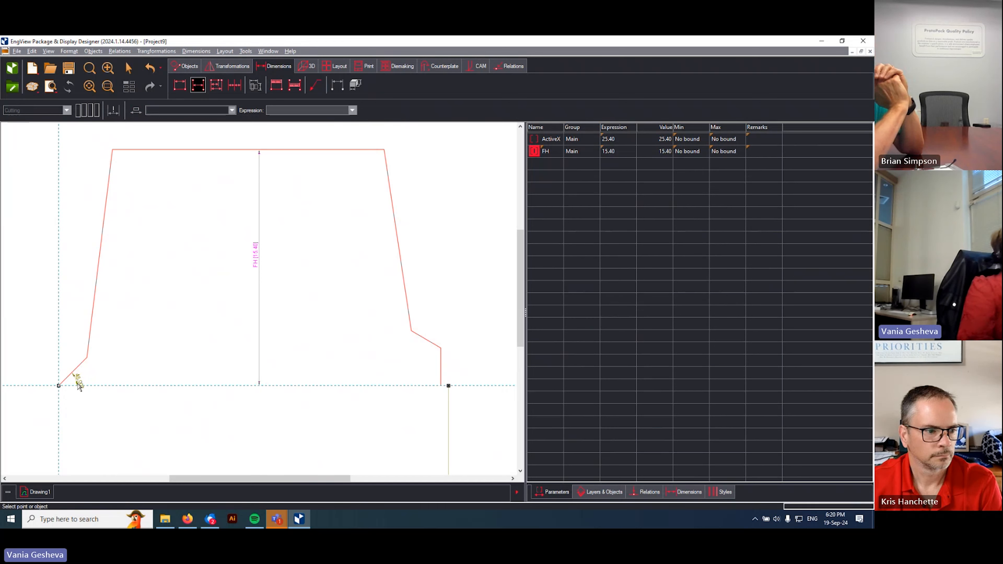
# Step: Delete the angle dimension of the slanted line at the origin
pyautogui.scroll(-1, 126, 333)
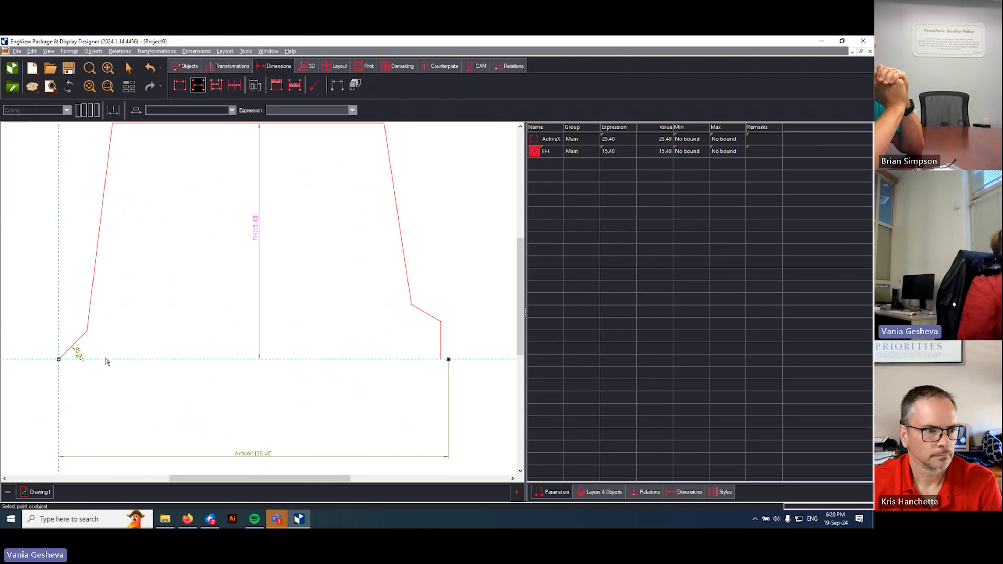
pyautogui.press('Escape')
pyautogui.rightClick(80, 354)
pyautogui.click(97, 359)
# Step: Dimension the left shoulder corner's height above the X axis as new parameter DyT with expression 1.84, and place the dimension inside the outline
pyautogui.click(198, 85)
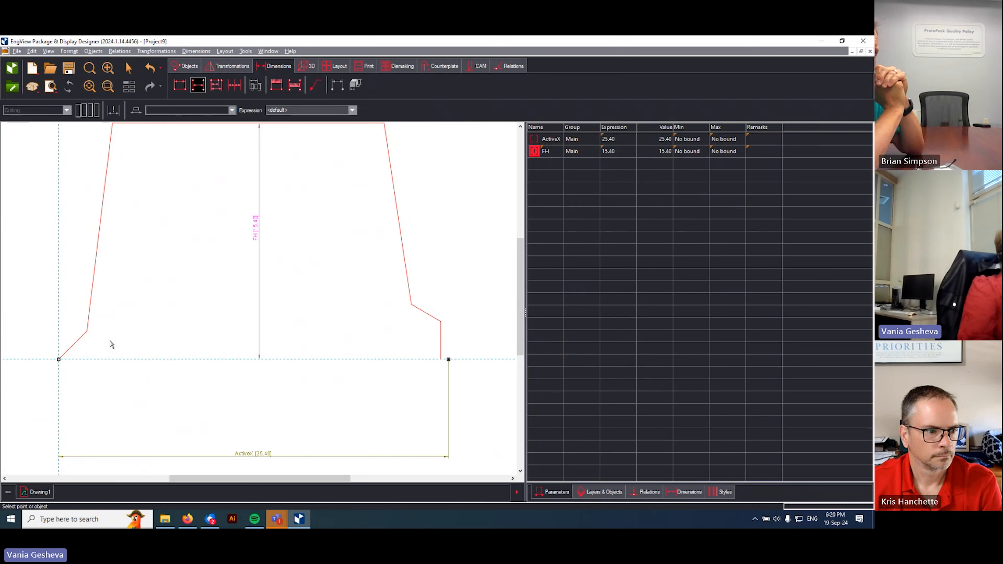
pyautogui.click(87, 331)
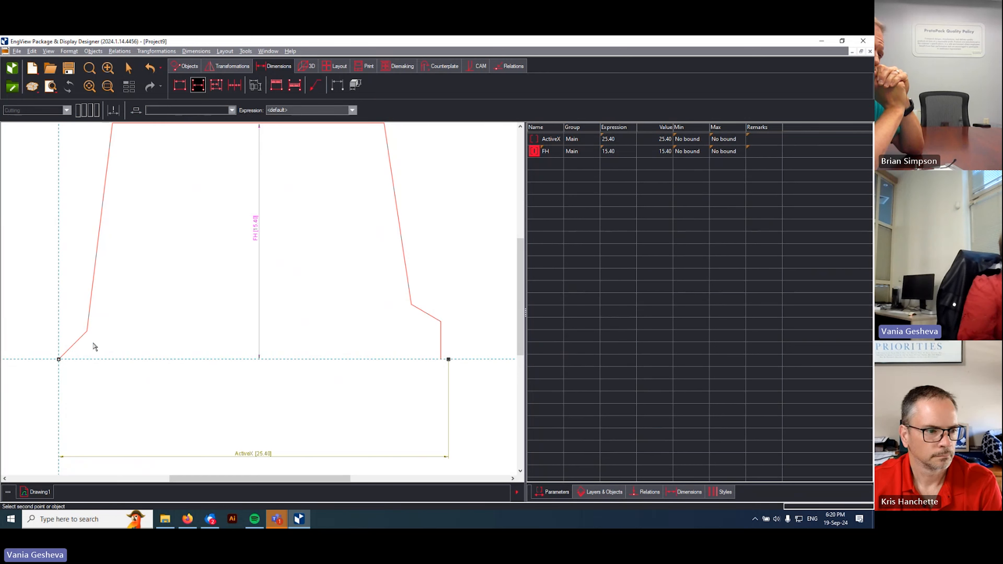
pyautogui.click(92, 360)
pyautogui.write('Dy')
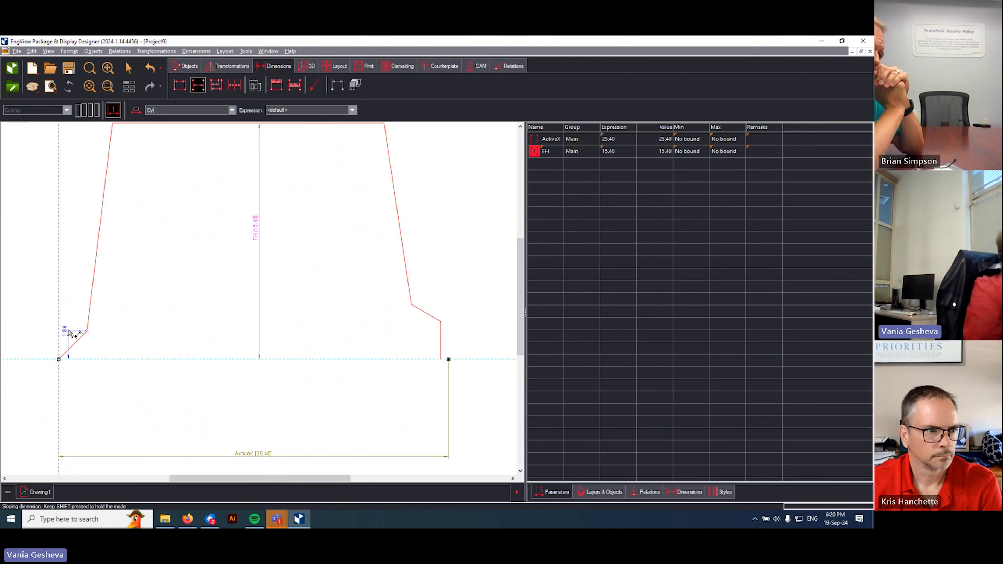
pyautogui.write('T')
pyautogui.press('Tab')
pyautogui.click(70, 333)
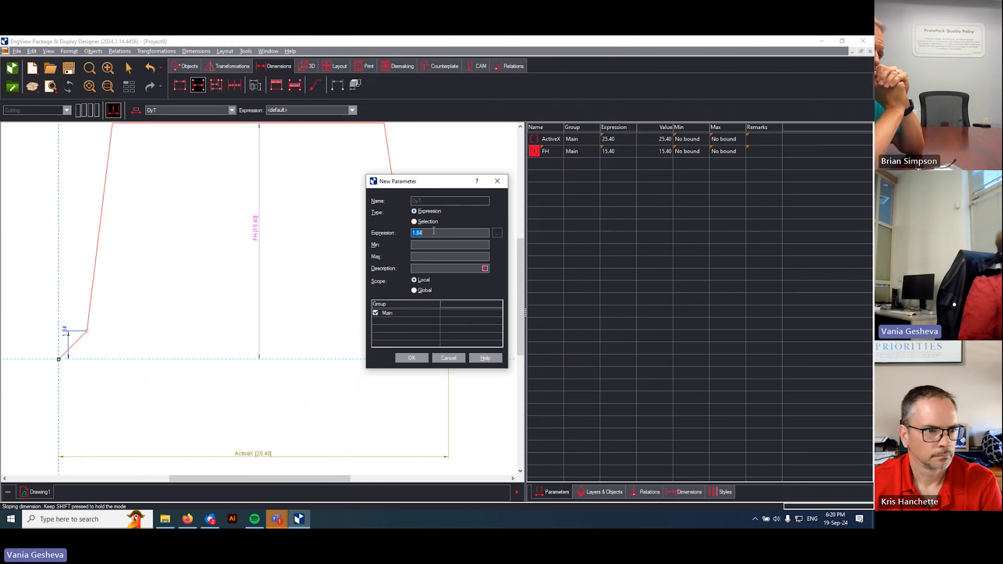
pyautogui.click(411, 358)
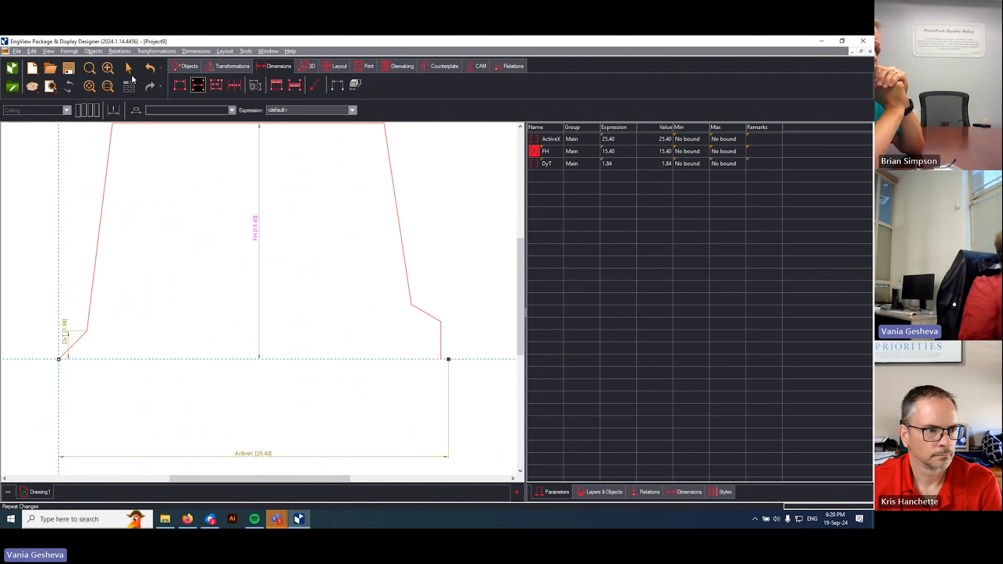
pyautogui.moveTo(67, 335); pyautogui.dragTo(121, 340)
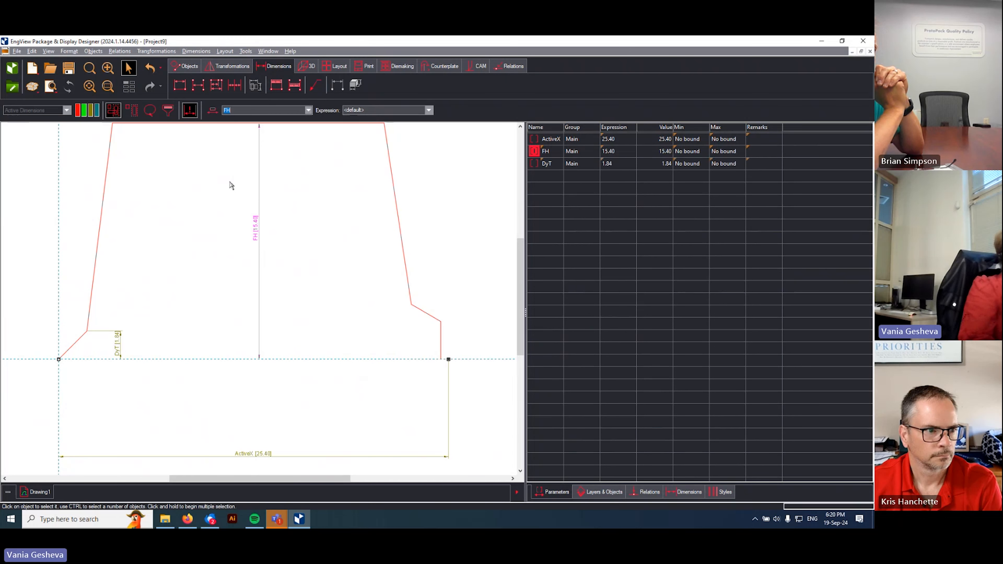
# Step: Dimension the left shoulder corner's horizontal distance from the Y axis as new local parameter DxT with expression 1.84
pyautogui.click(198, 86)
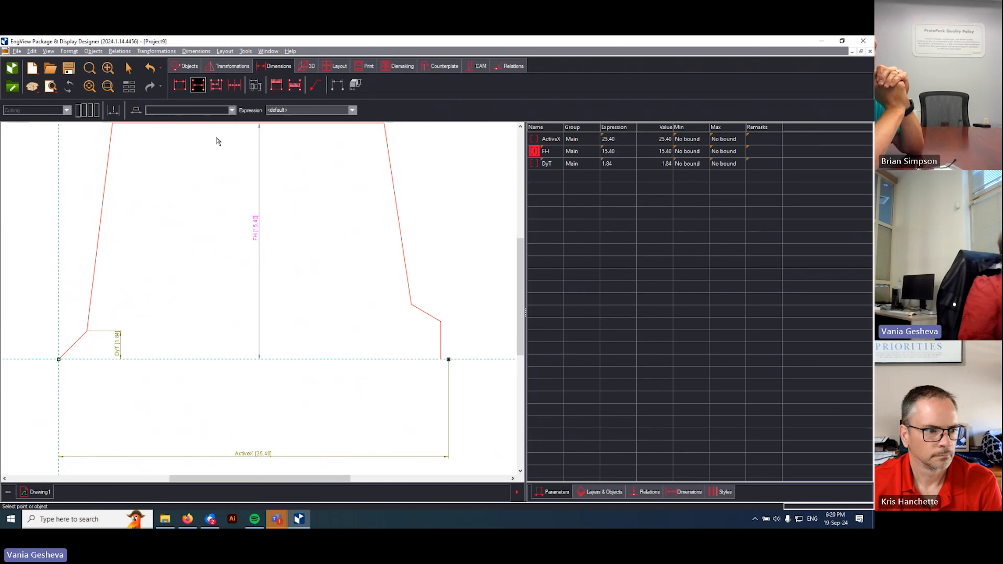
pyautogui.click(87, 331)
pyautogui.click(58, 331)
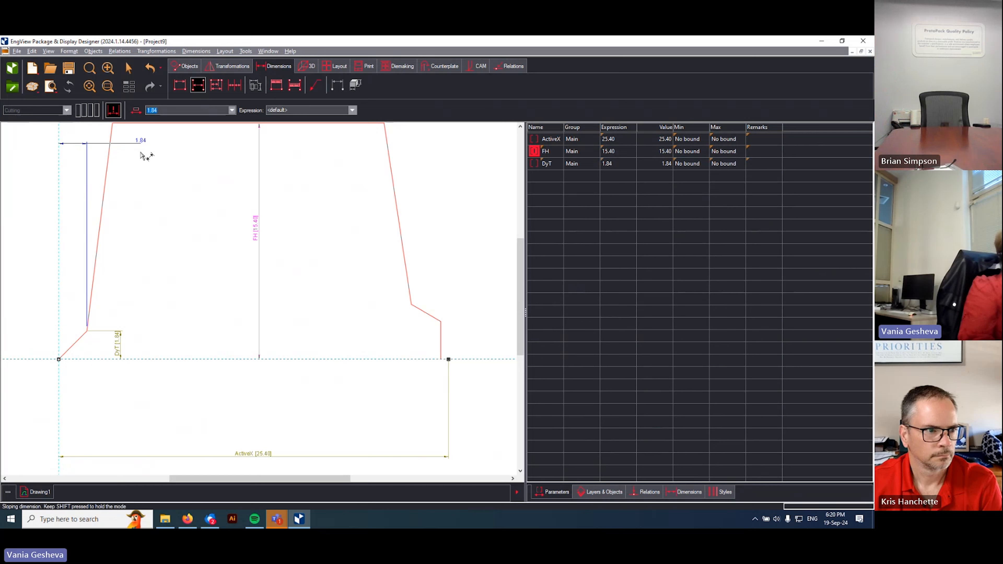
pyautogui.write('DxT')
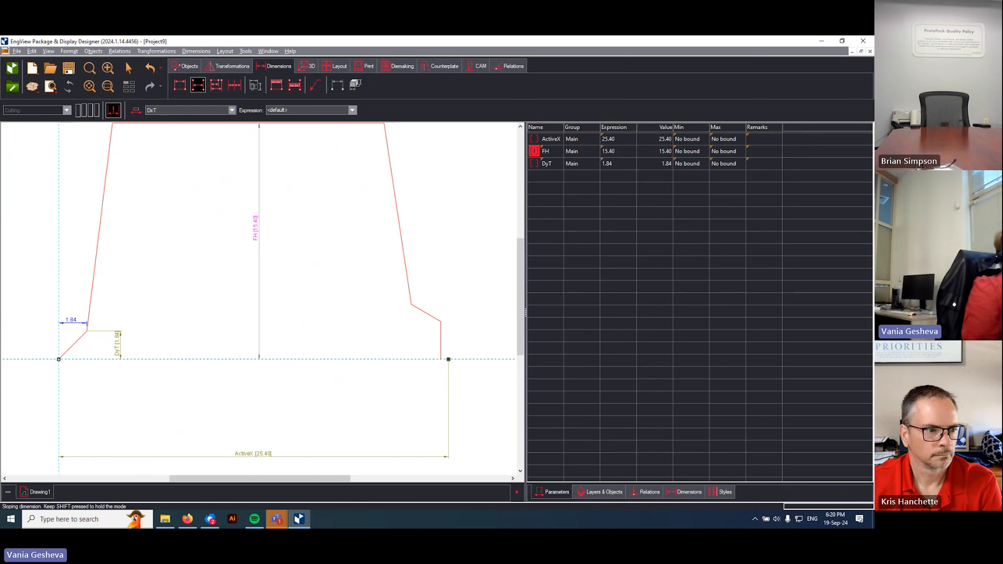
pyautogui.press('Tab')
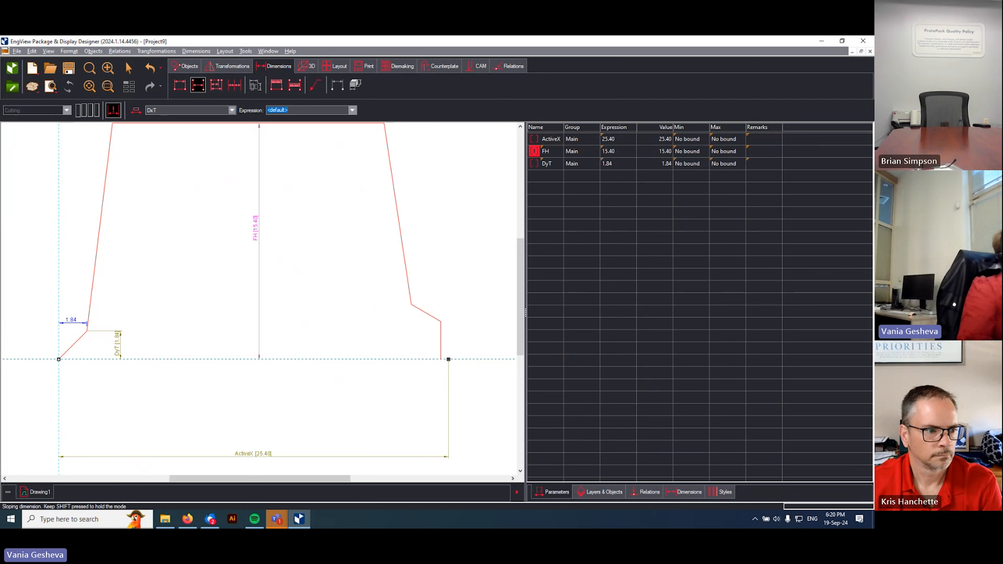
pyautogui.click(74, 325)
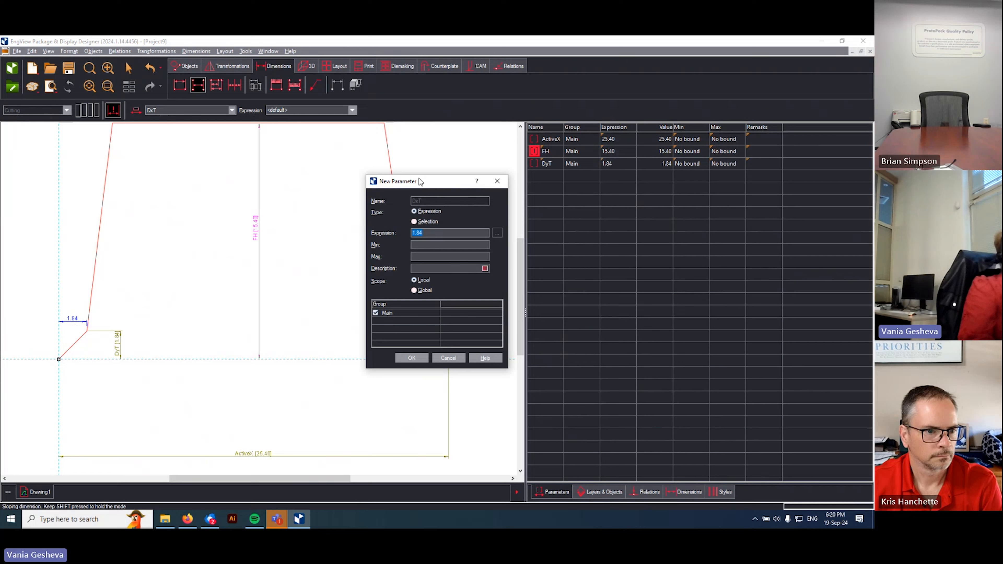
pyautogui.click(408, 358)
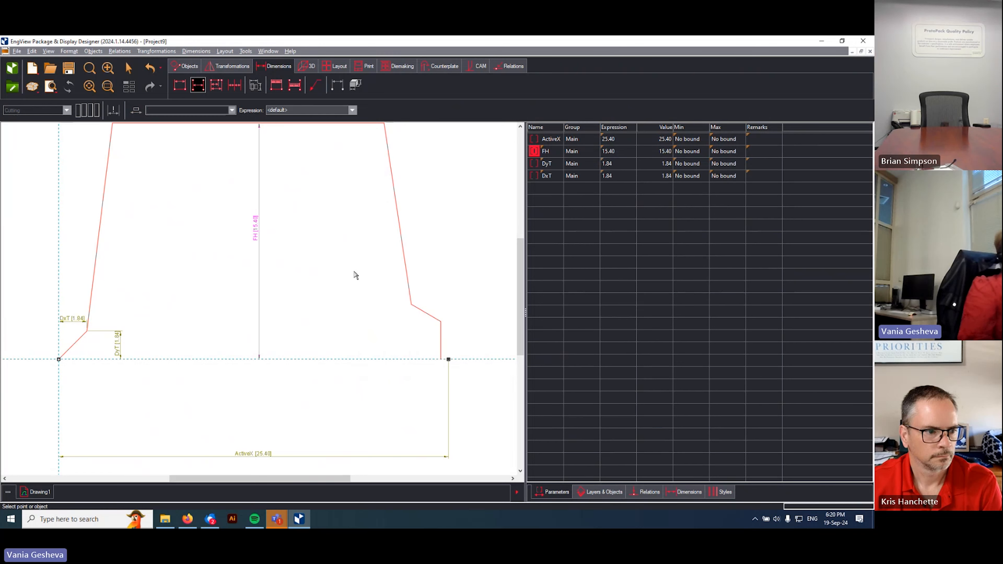
# Step: Move the DxT parameter above DyT in the parameter list
pyautogui.click(536, 163)
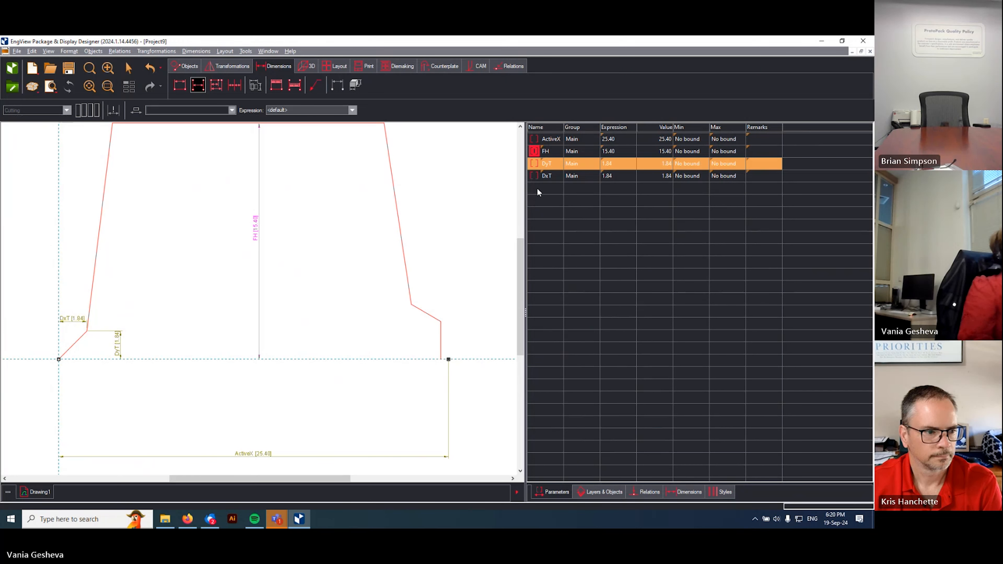
pyautogui.click(550, 177)
pyautogui.hotkey('ctrl', 'Up')
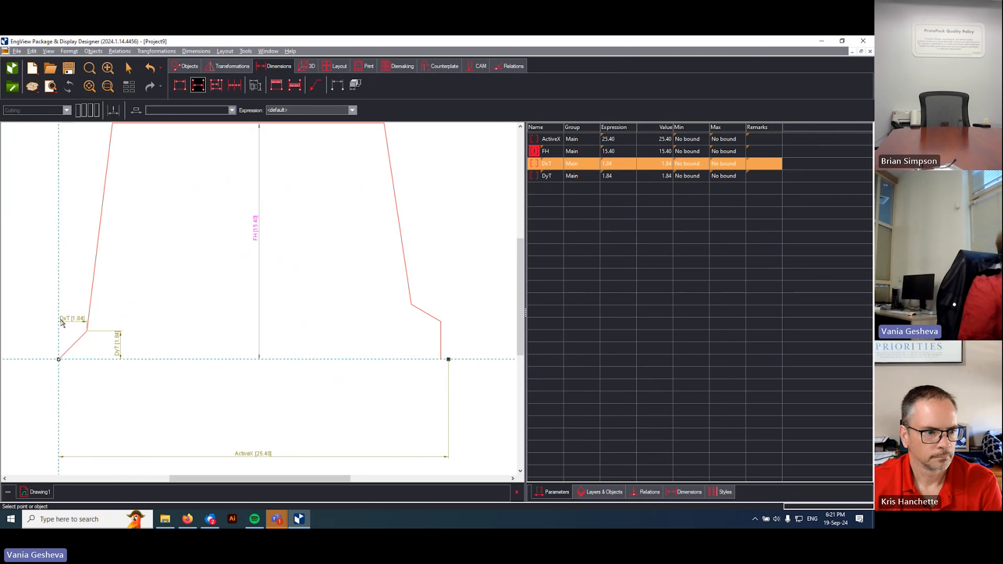
# Step: Set DyT's expression to DxT, and check how the left shoulder corner responds to the DxT parameter
pyautogui.click(614, 177)
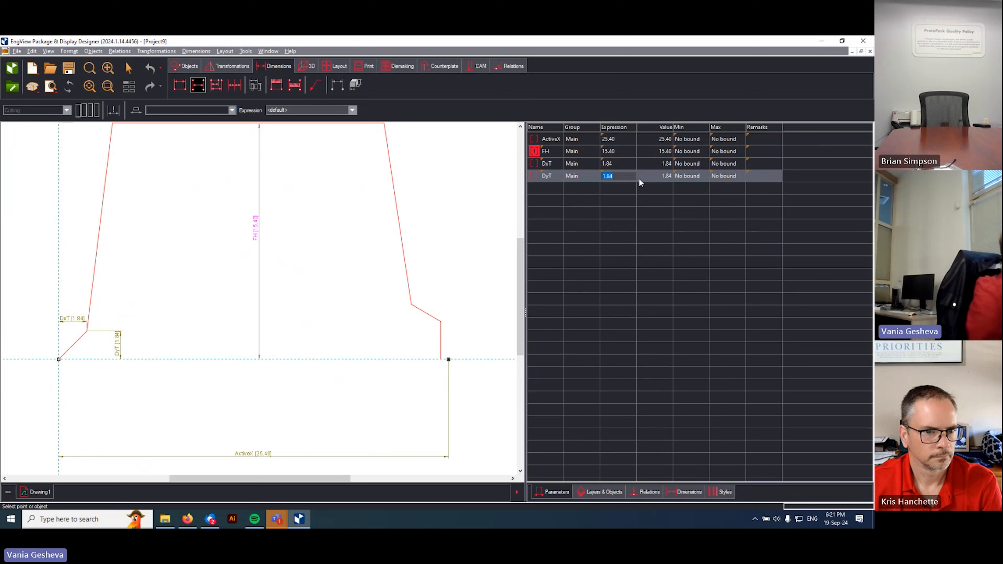
pyautogui.write('DxT')
pyautogui.press('Return')
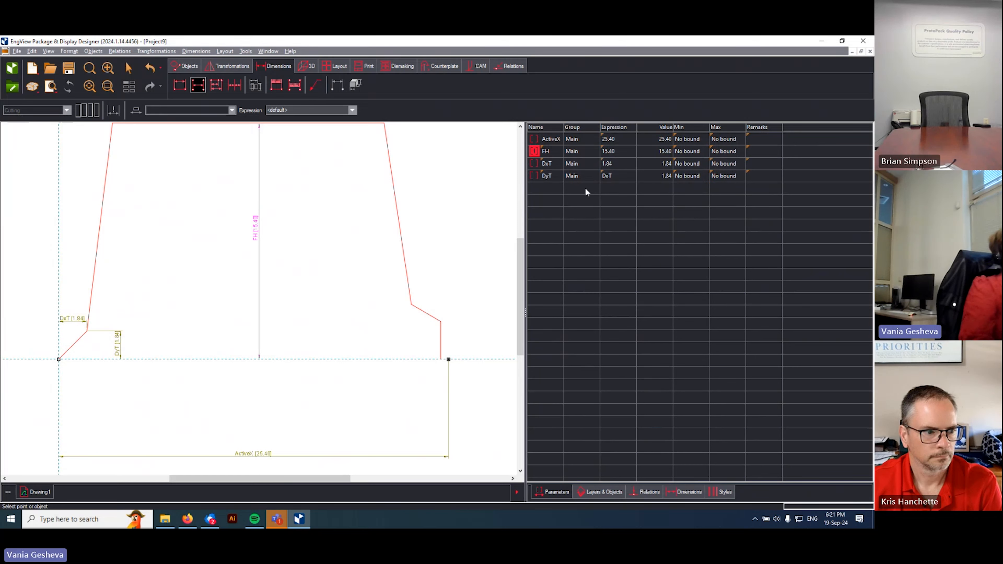
pyautogui.click(538, 165)
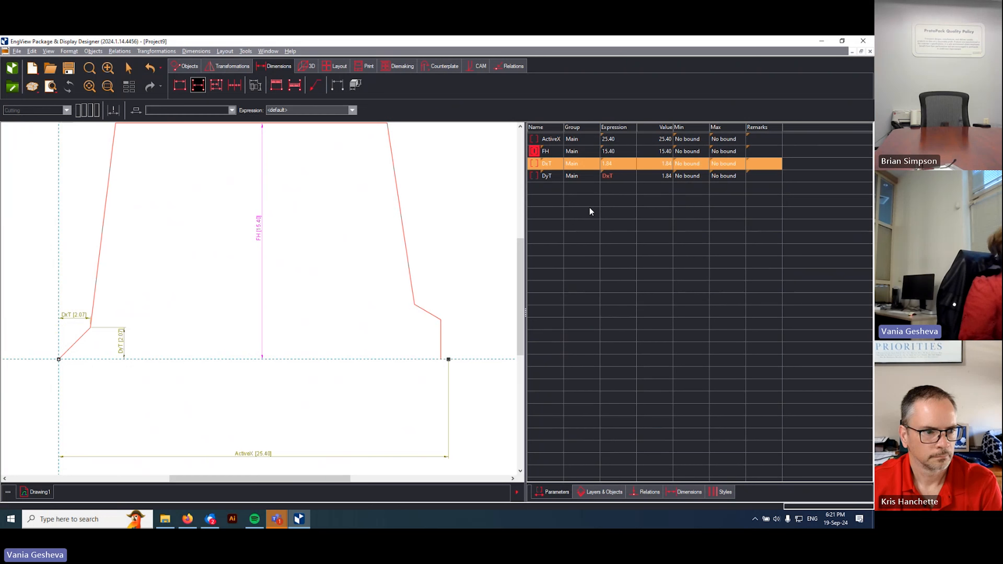
pyautogui.scroll(-2, 442, 260)
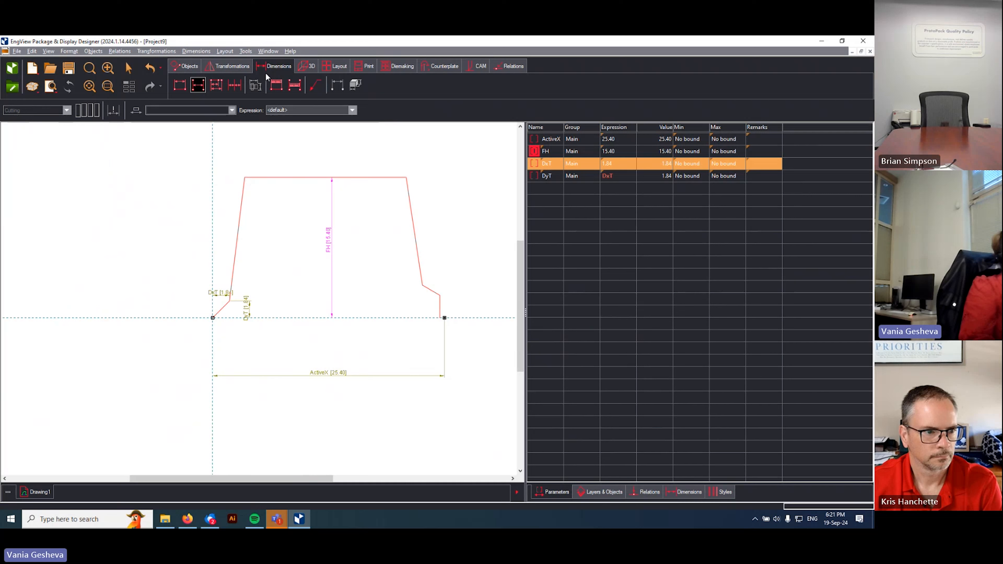
pyautogui.click(198, 85)
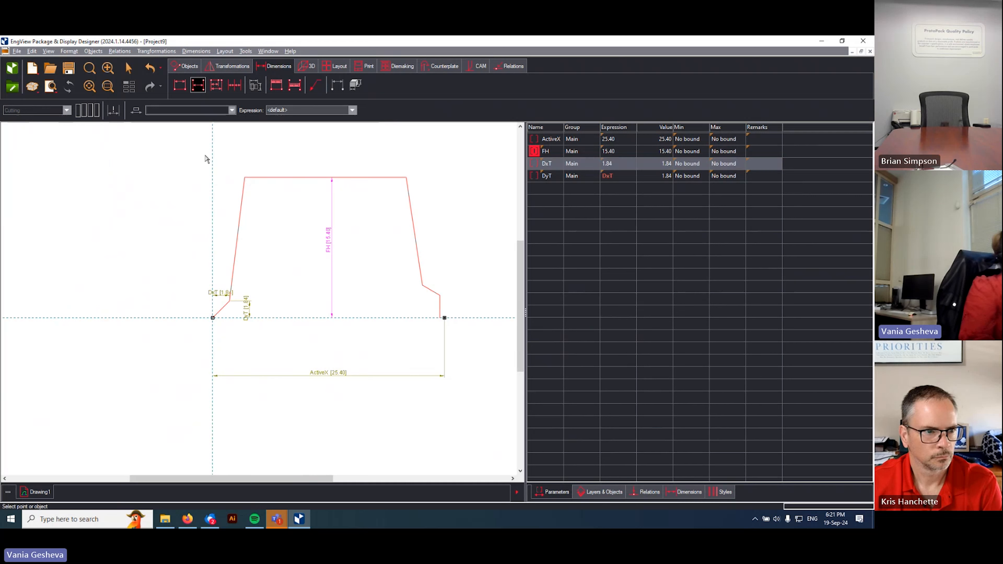
pyautogui.click(245, 178)
pyautogui.click(213, 180)
pyautogui.press('Escape')
pyautogui.click(213, 235)
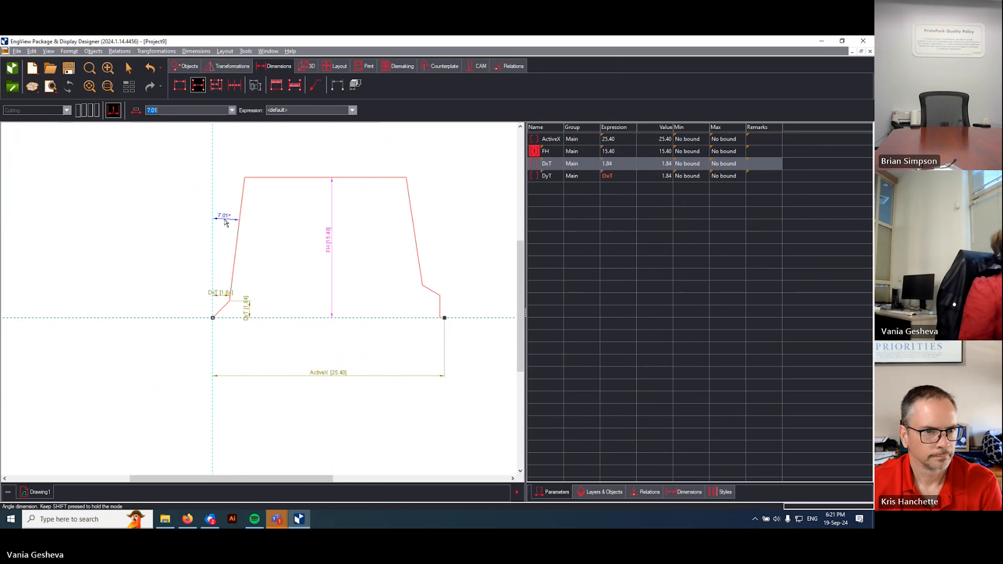
pyautogui.press('Escape')
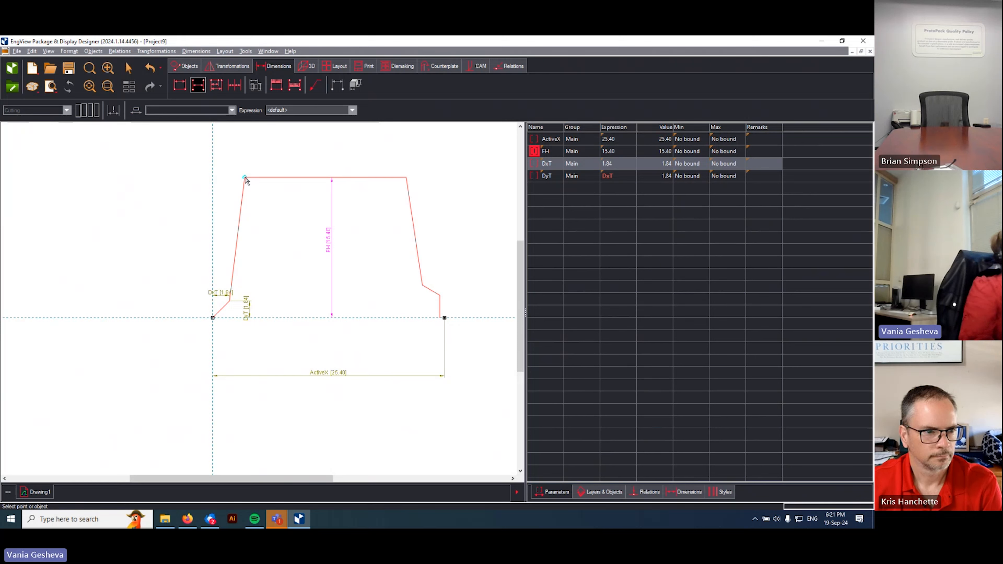
pyautogui.press('Escape')
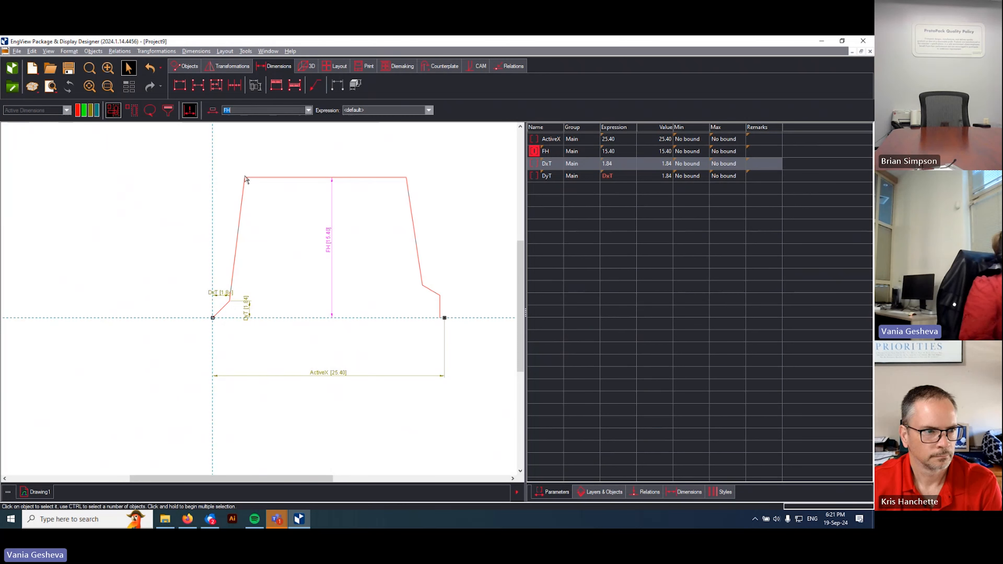
# Step: Move the outline's upper left corner inward to about 4.71 mm from the Y axis
pyautogui.click(244, 179)
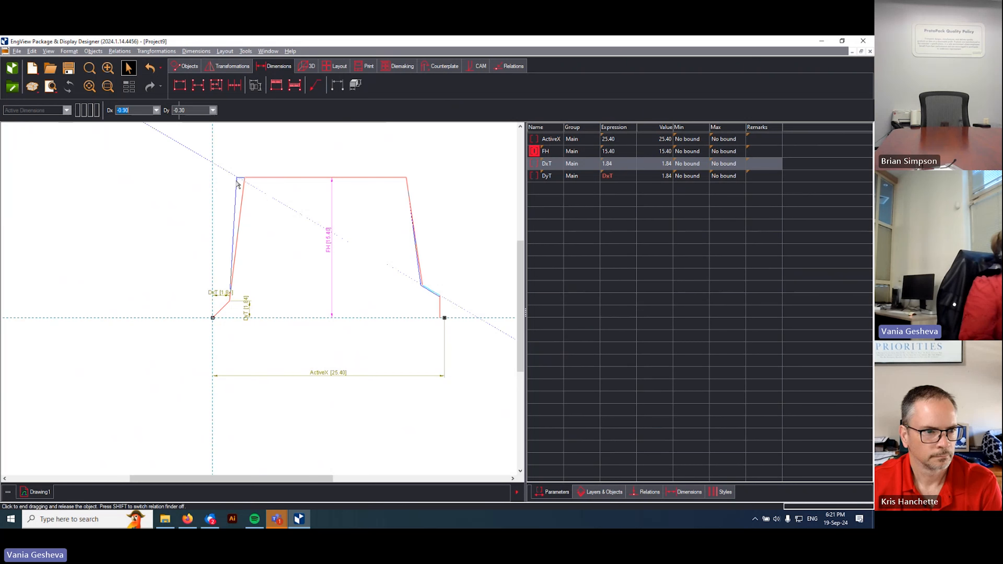
pyautogui.click(254, 180)
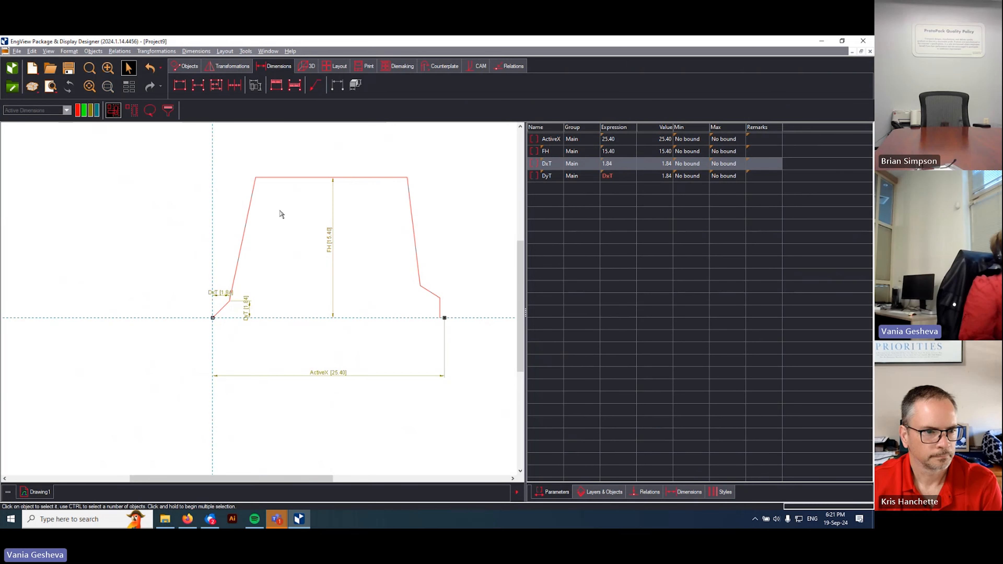
pyautogui.click(199, 85)
pyautogui.click(248, 224)
pyautogui.click(213, 223)
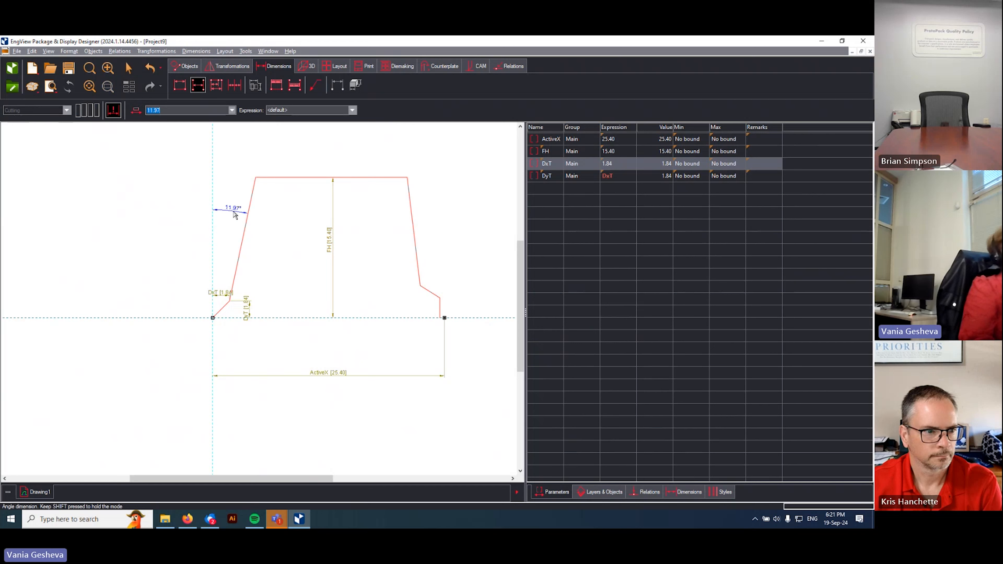
pyautogui.press('Escape')
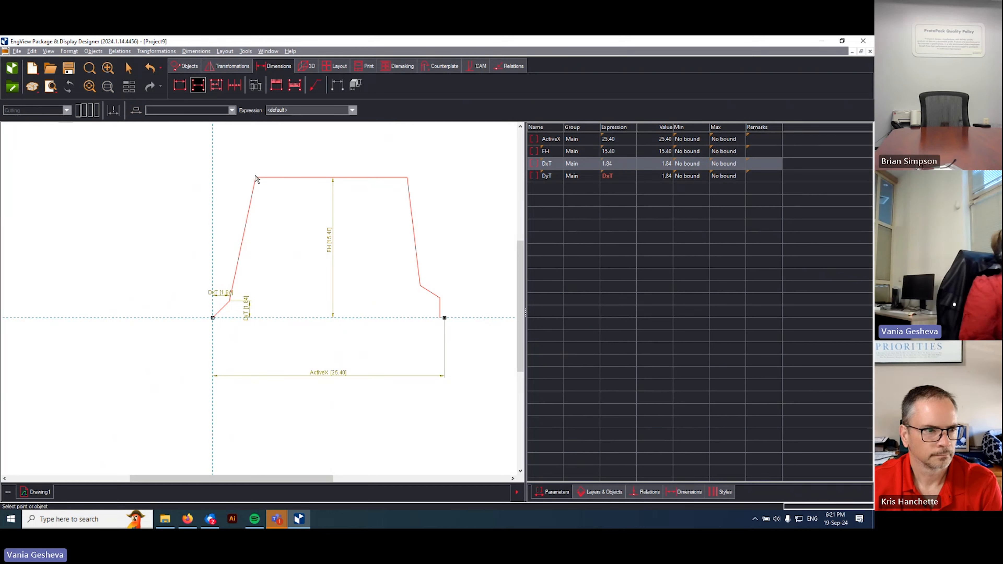
# Step: Dimension the upper left corner's horizontal distance from the Y axis as new local parameter Dx1 with expression 4.71
pyautogui.click(255, 178)
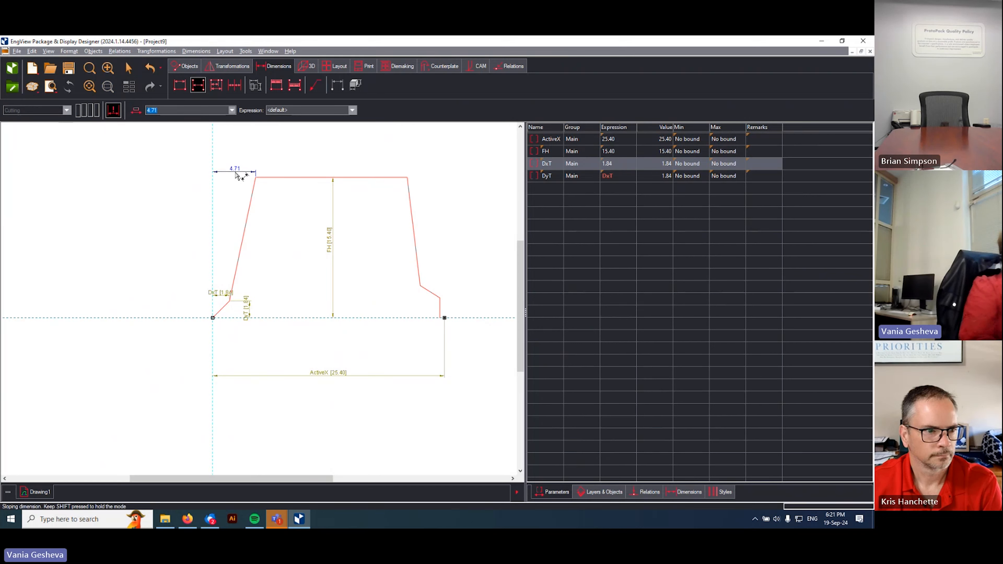
pyautogui.write('Dx')
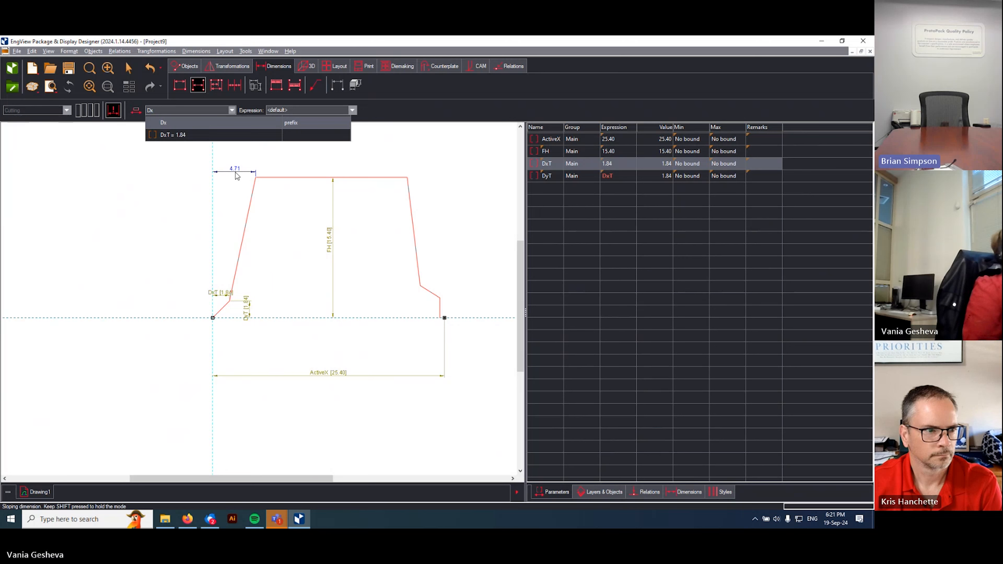
pyautogui.write('1')
pyautogui.press('Tab')
pyautogui.click(237, 176)
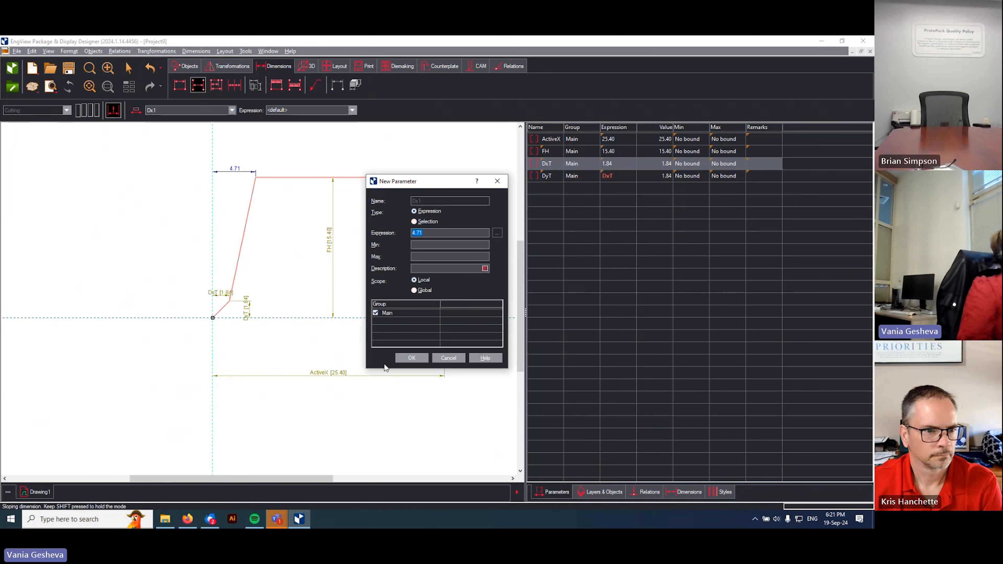
pyautogui.click(409, 354)
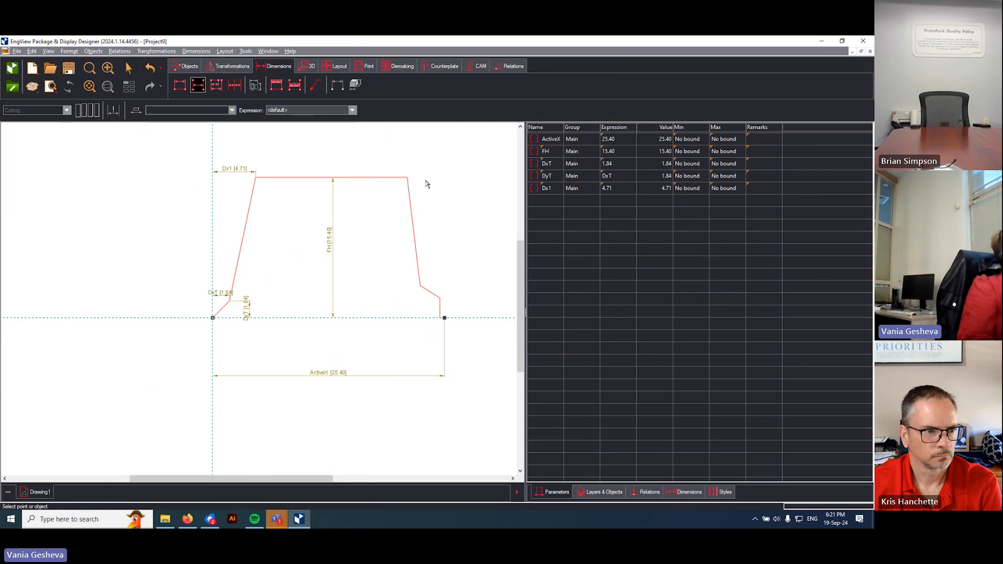
# Step: Dimension the height of the short vertical right edge's upper end above the X axis as new parameter Z with expression 2.18
pyautogui.click(445, 318)
pyautogui.click(456, 318)
pyautogui.press('Tab')
pyautogui.click(466, 288)
pyautogui.click(415, 359)
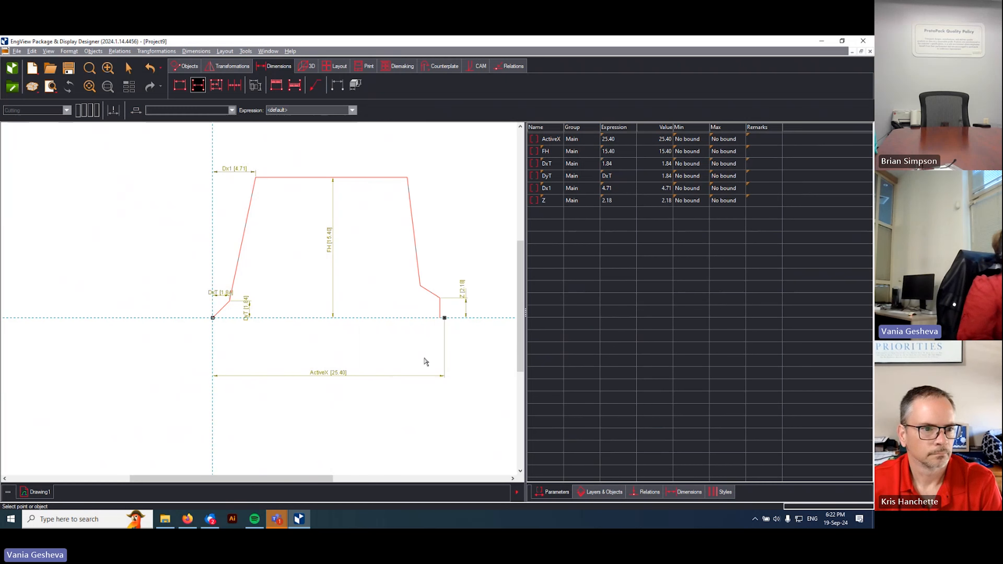
# Step: Dimension the angle between the lower right slanted edge and the X axis at 45 degrees
pyautogui.click(430, 296)
pyautogui.write('45')
pyautogui.press('Return')
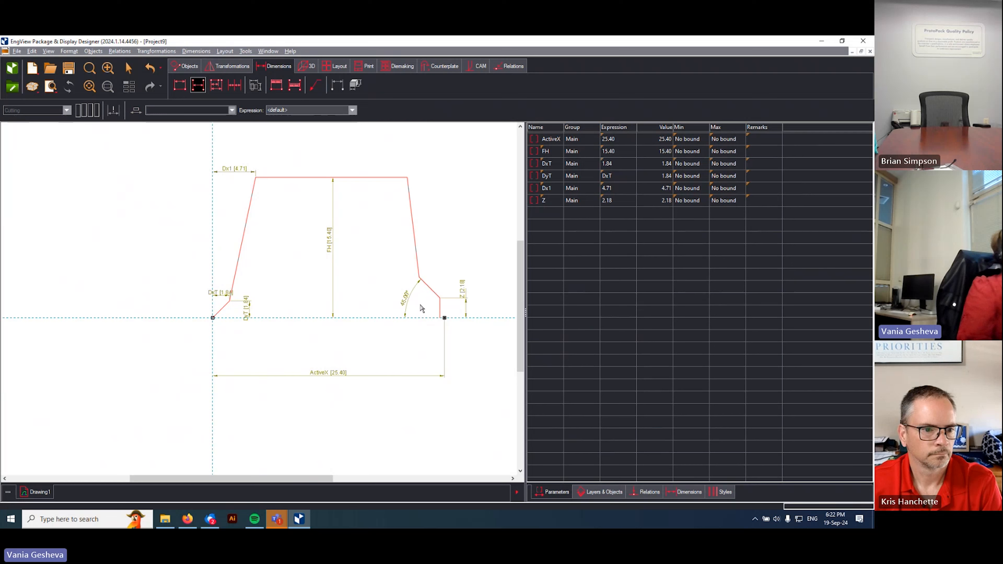
# Step: Dimension the horizontal distance from the right shoulder corner to the short vertical right edge as new parameter ZZ with expression 2.27
pyautogui.click(205, 87)
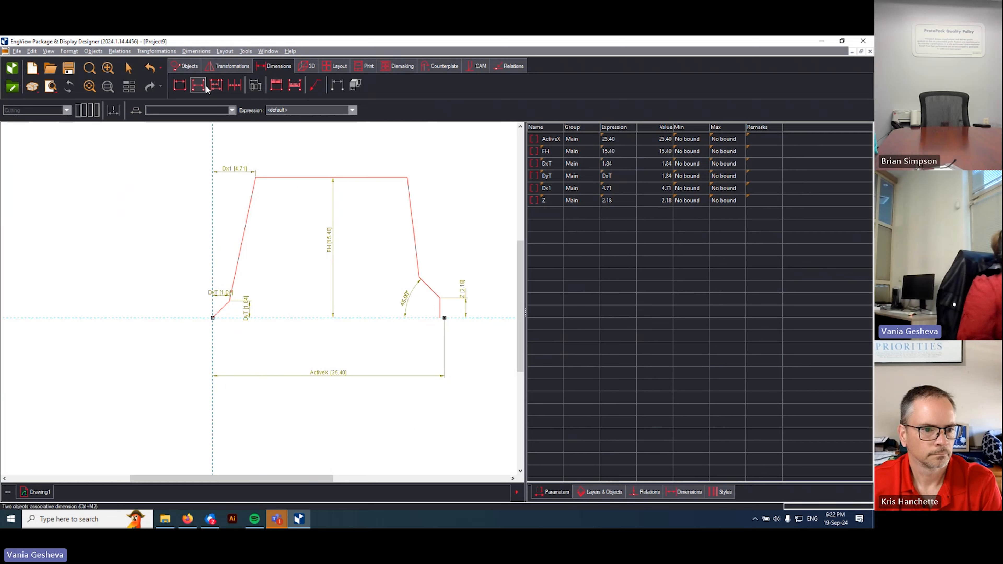
pyautogui.click(419, 278)
pyautogui.click(441, 309)
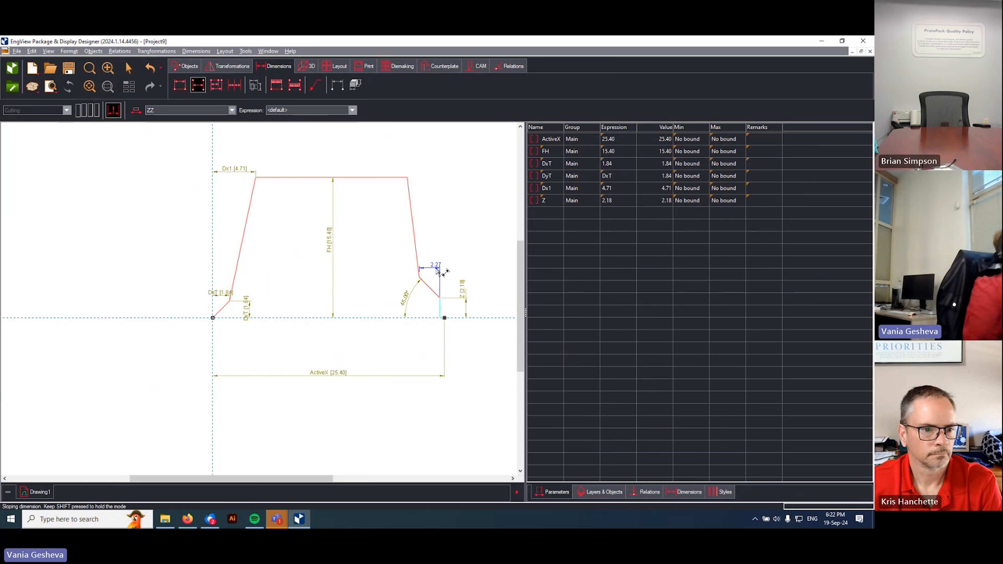
pyautogui.click(437, 273)
pyautogui.click(420, 358)
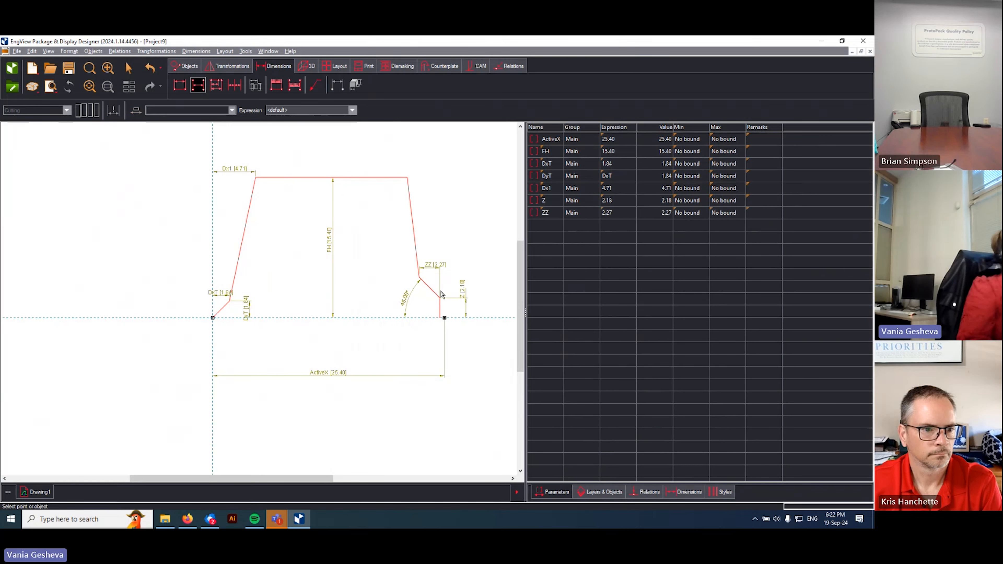
pyautogui.press('Escape')
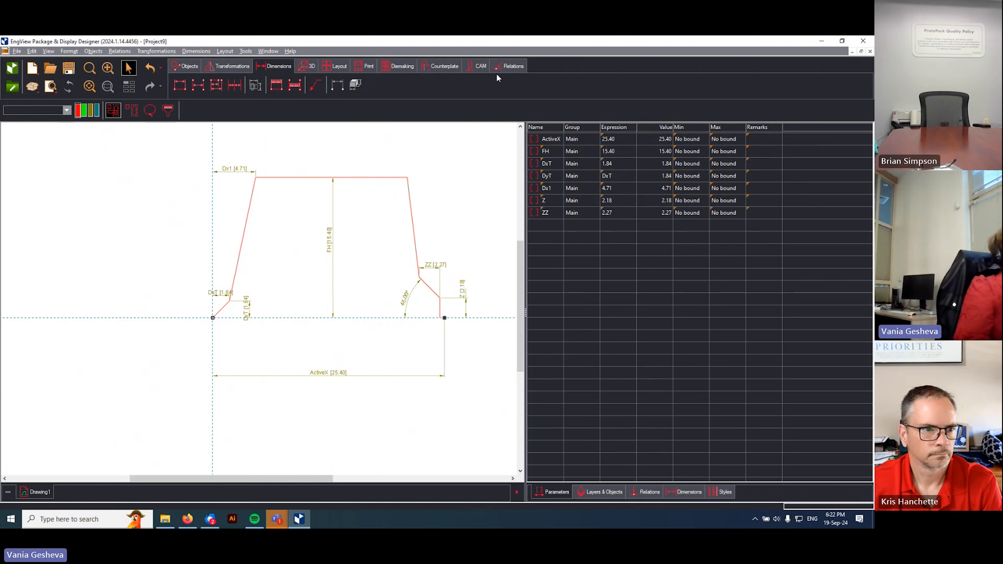
# Step: Review the drawing's lists of objects, relations and dimensions to check how the outline is defined
pyautogui.click(504, 66)
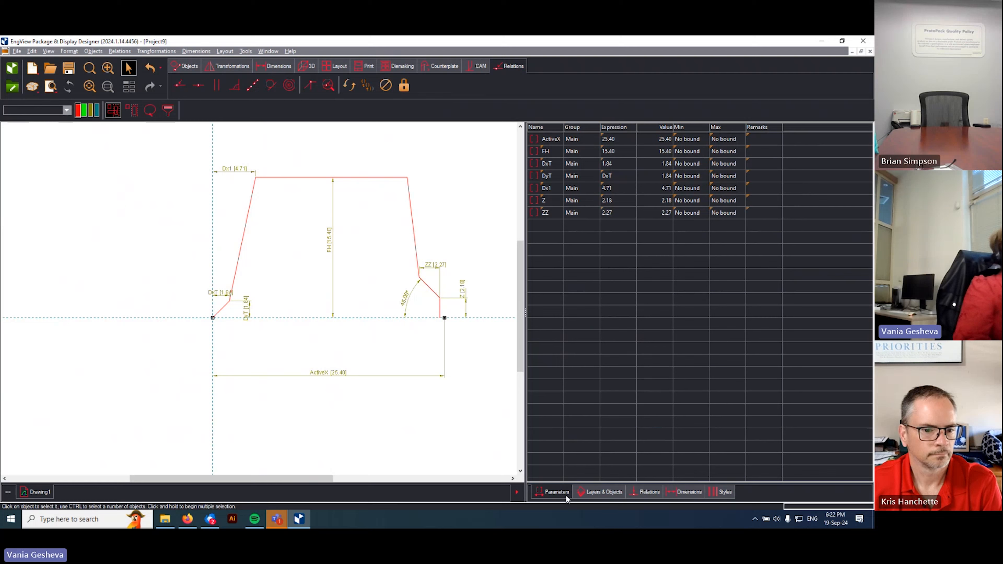
pyautogui.click(603, 492)
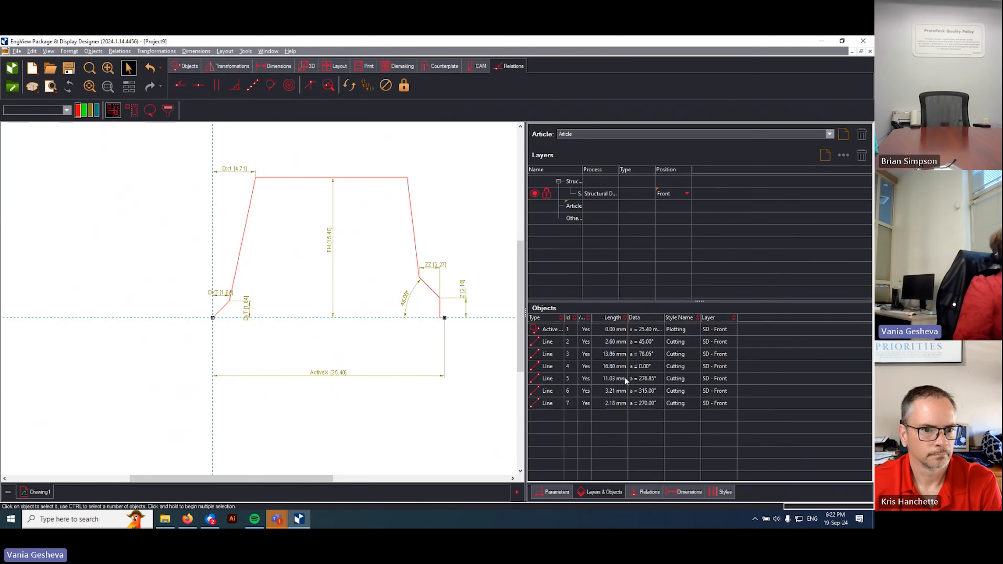
pyautogui.click(646, 493)
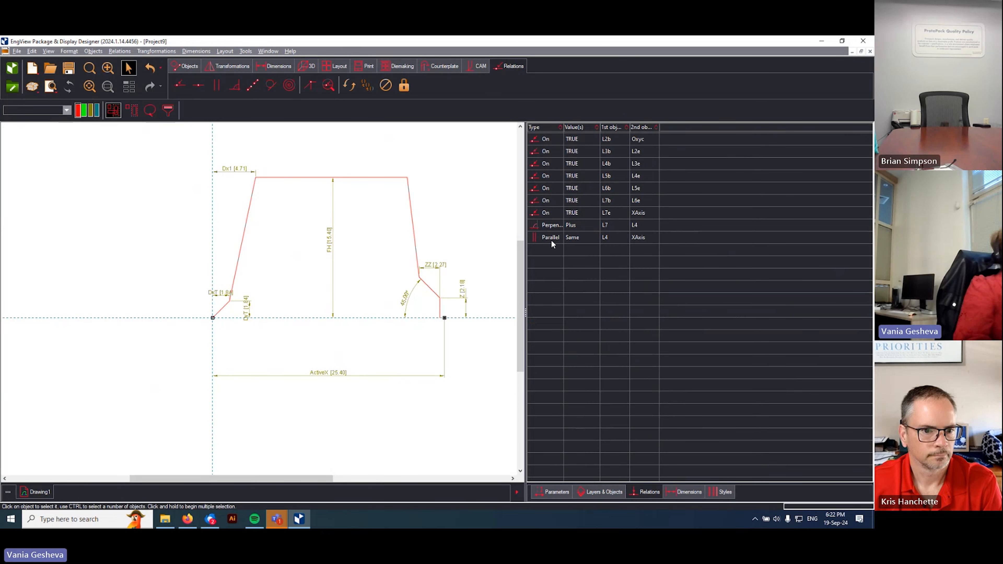
pyautogui.click(686, 491)
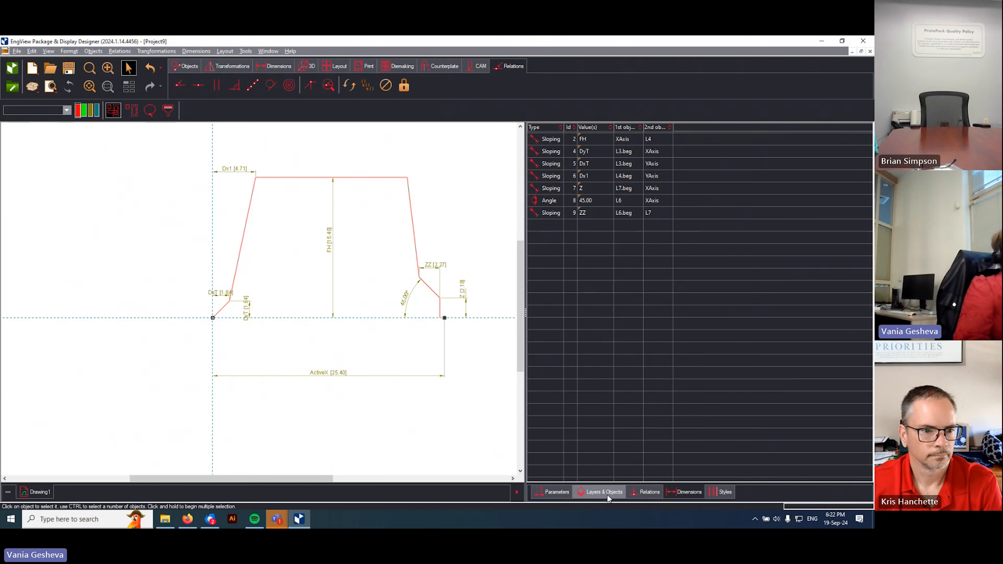
pyautogui.click(600, 493)
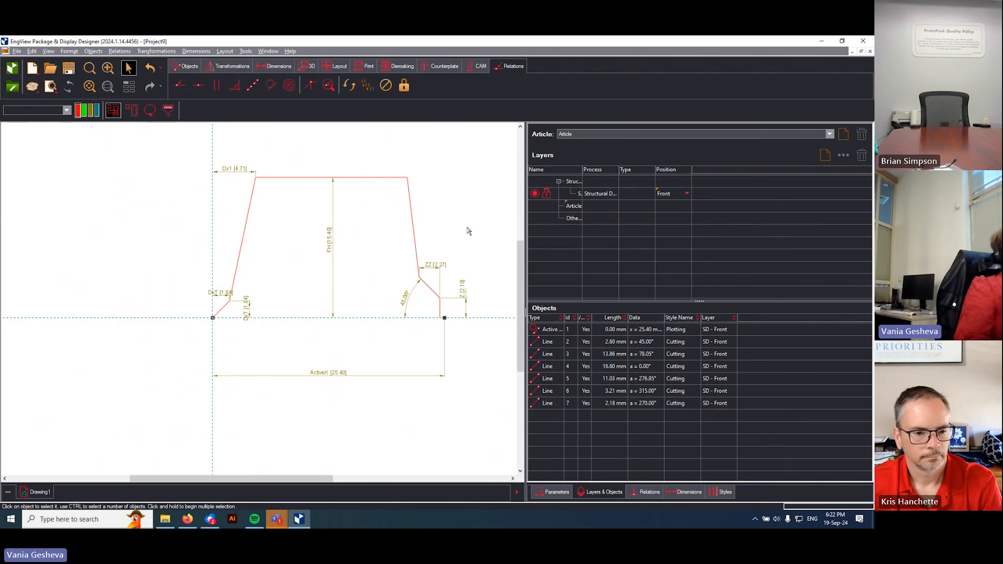
# Step: Check the solver's assumption for the outline and close it without applying, leaving the outline visible
pyautogui.click(367, 87)
pyautogui.moveTo(440, 234); pyautogui.dragTo(591, 168)
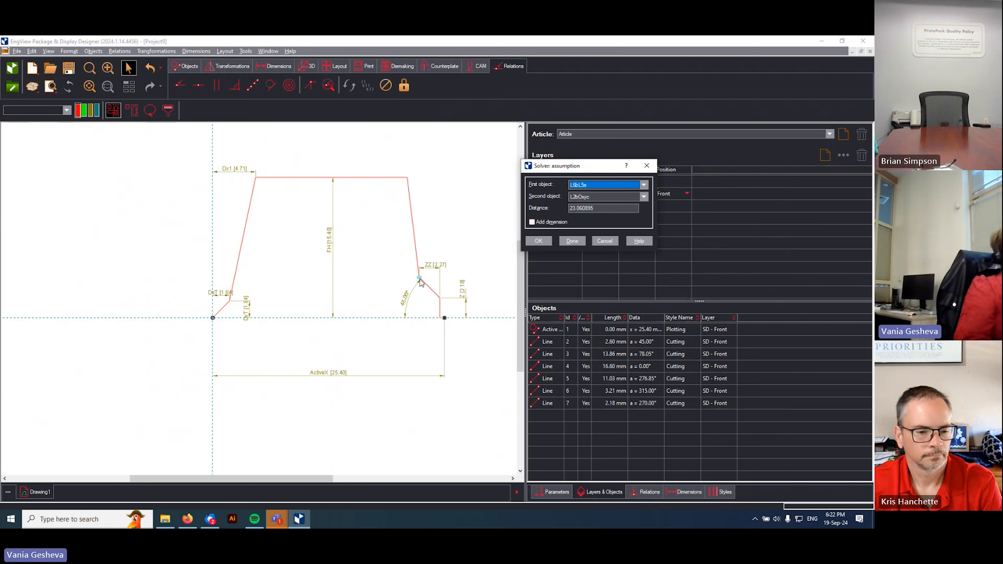
pyautogui.click(607, 240)
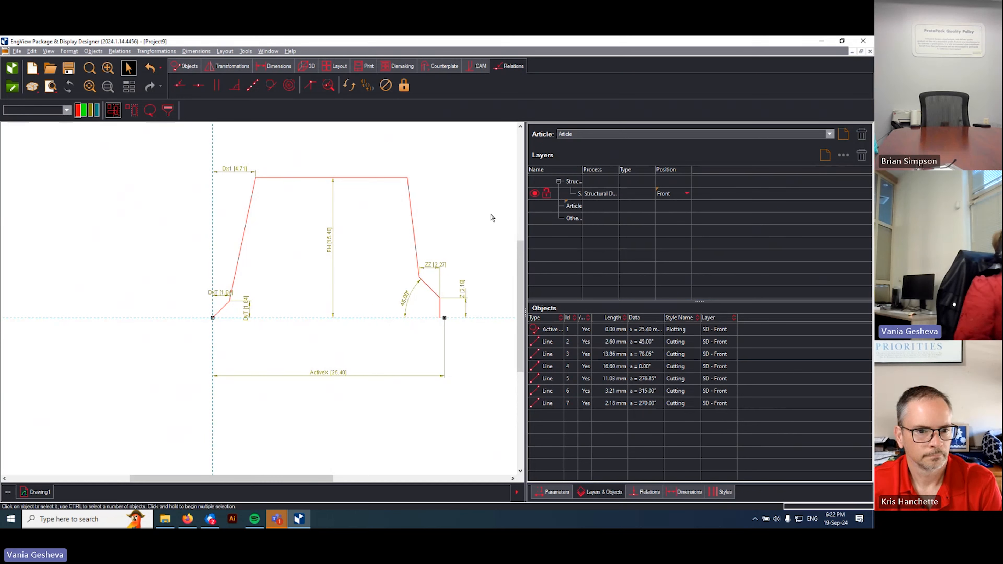
# Step: Move the right shoulder and upper right corner inward, with the top edge about 13.2 mm long, and recheck the solver's assumption
pyautogui.moveTo(416, 179); pyautogui.dragTo(394, 187)
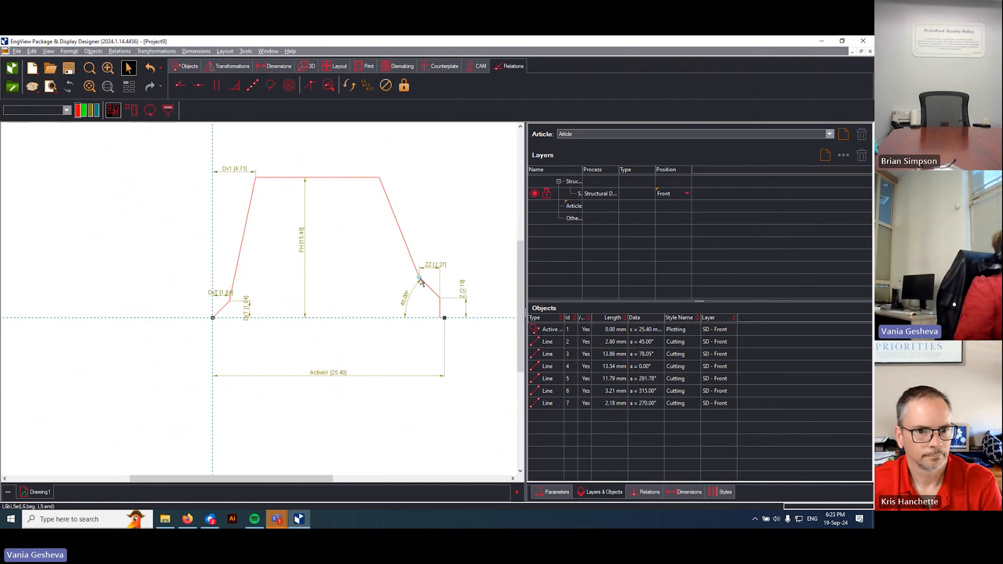
pyautogui.moveTo(419, 280); pyautogui.dragTo(400, 291)
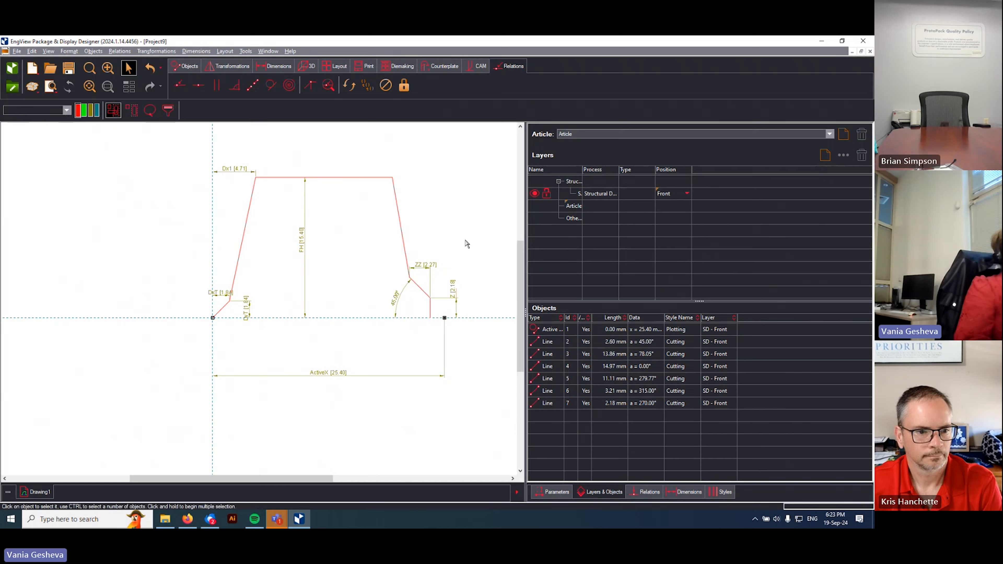
pyautogui.moveTo(393, 178); pyautogui.dragTo(379, 187)
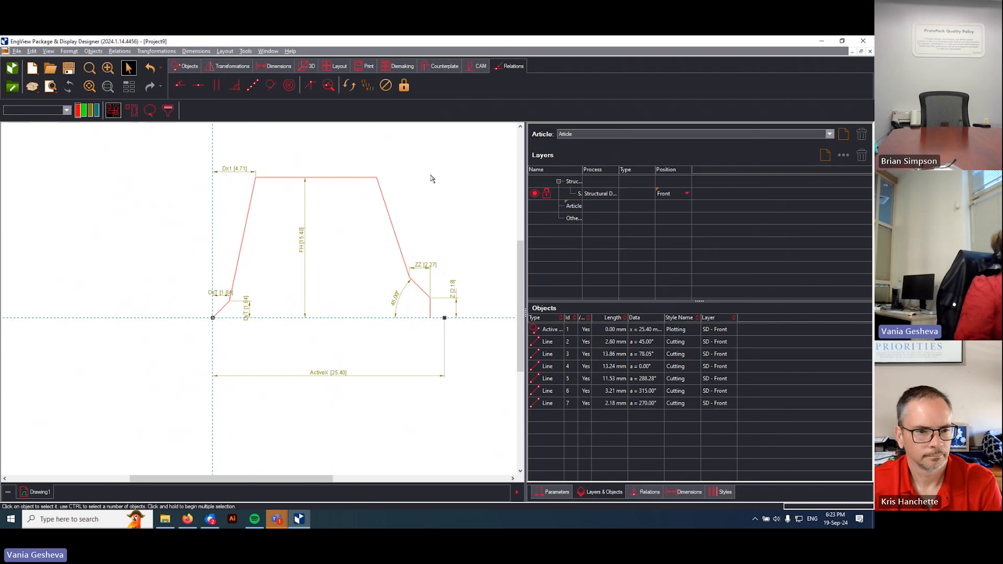
pyautogui.click(373, 86)
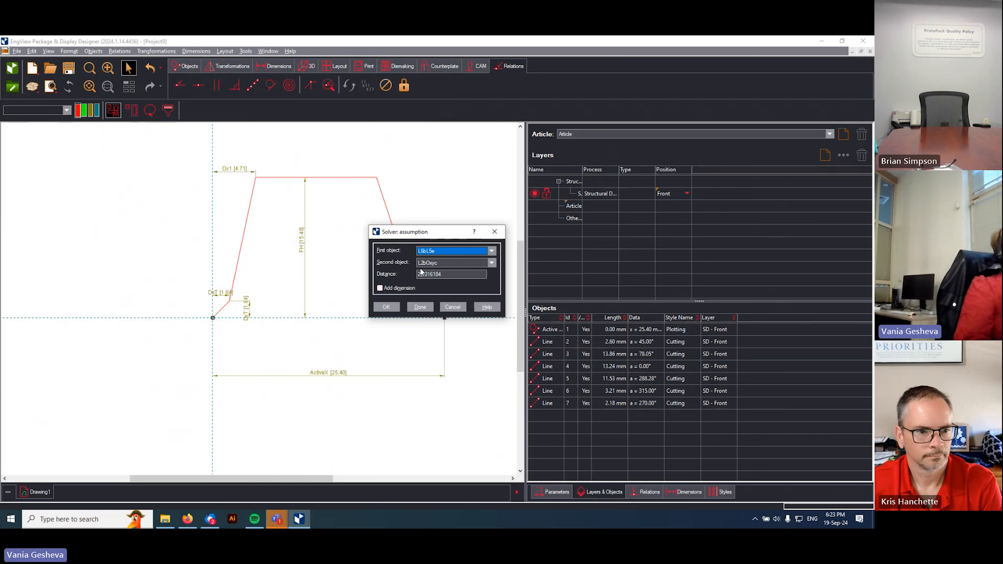
pyautogui.click(458, 308)
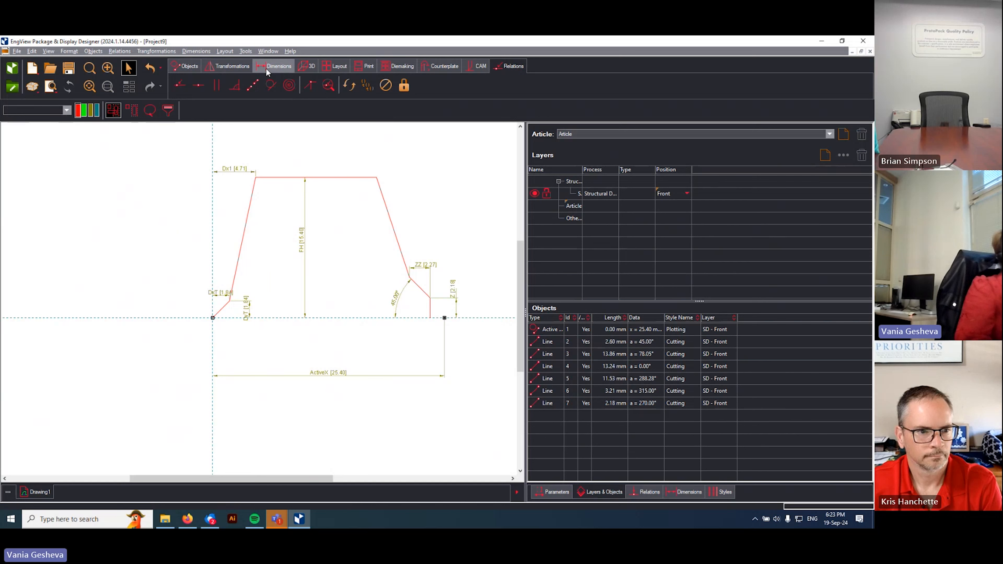
# Step: Dimension the angle between the long slanted right edge and the short vertical right edge as new parameter beta with value 18.28
pyautogui.click(275, 66)
pyautogui.click(216, 85)
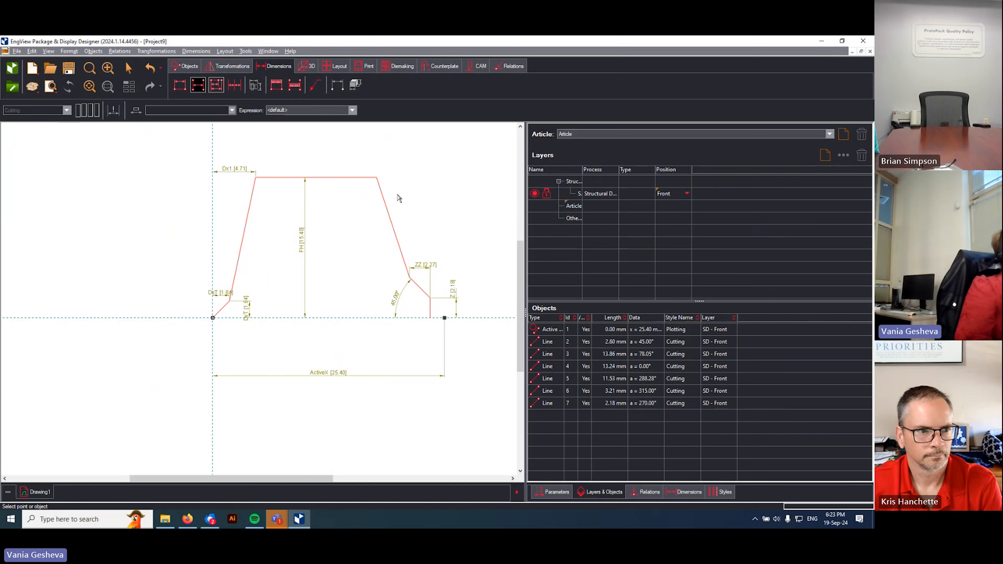
pyautogui.click(397, 242)
pyautogui.click(430, 309)
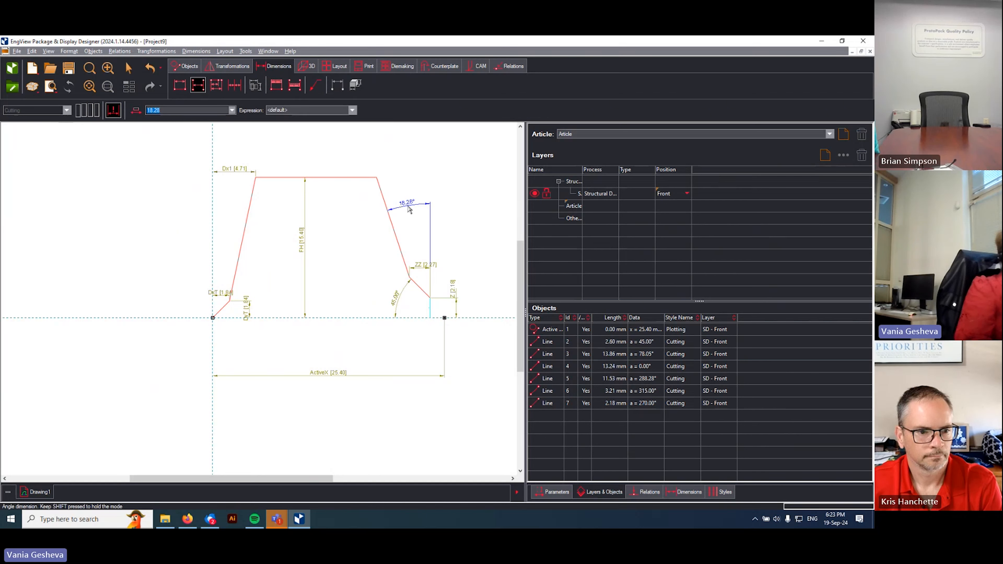
pyautogui.write('beta')
pyautogui.press('Return')
pyautogui.click(412, 358)
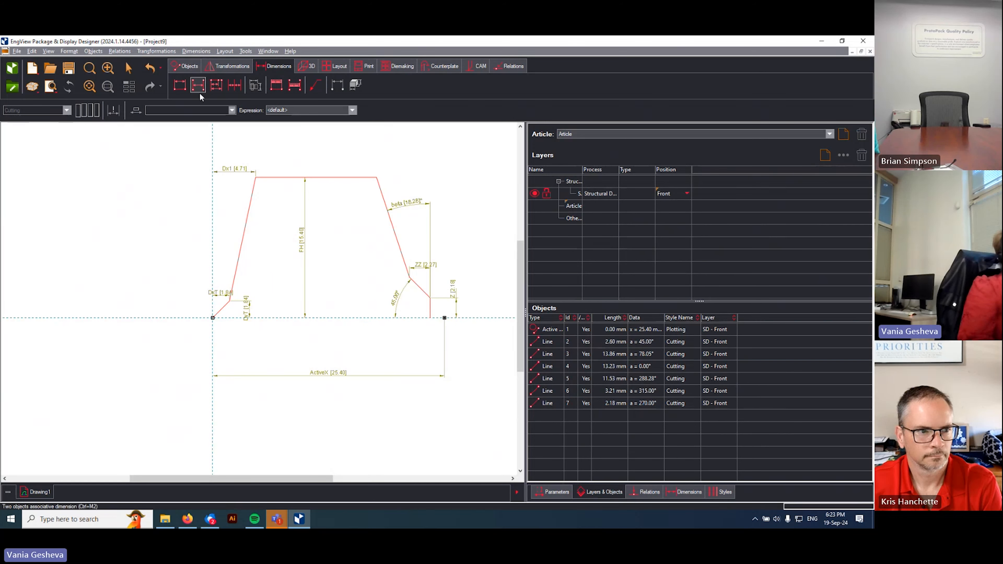
# Step: Dimension the horizontal gap between the short vertical right edge and the ActiveX endpoint as new parameter FC
pyautogui.click(444, 318)
pyautogui.write('FC')
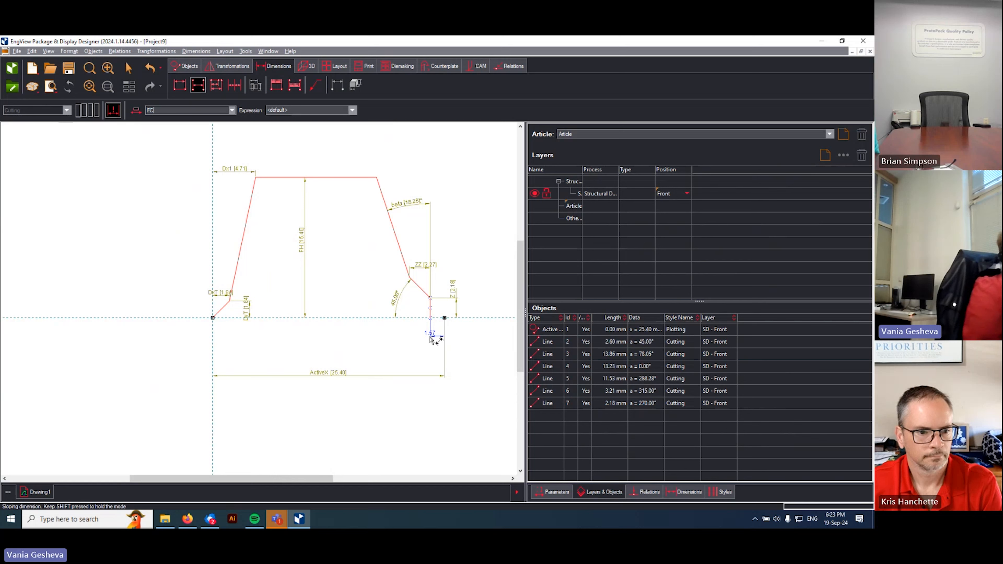
pyautogui.click(430, 337)
pyautogui.click(416, 360)
# Step: Check the drawing for remaining geometric assumptions of the solver
pyautogui.click(509, 67)
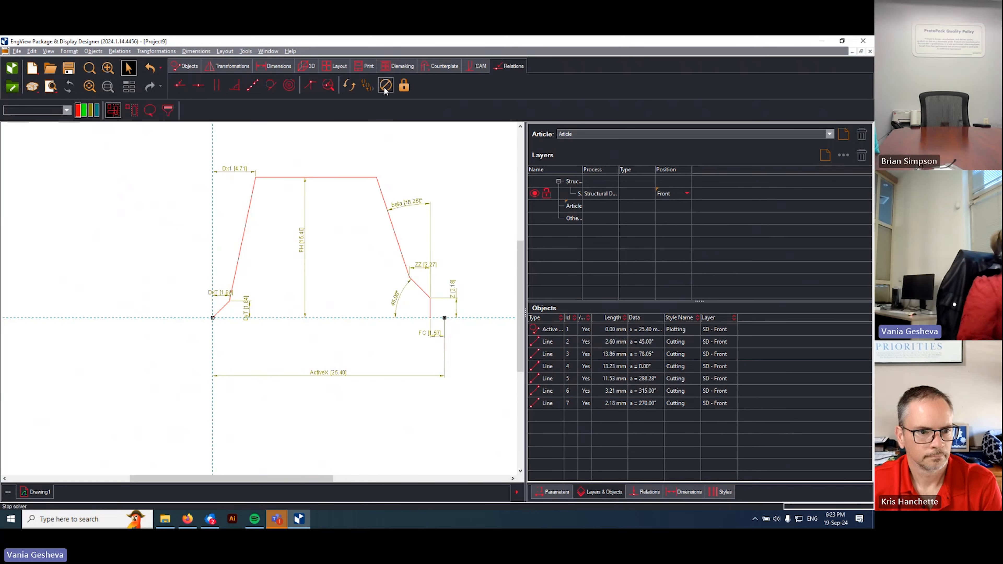
pyautogui.click(367, 85)
pyautogui.moveTo(463, 252); pyautogui.dragTo(497, 227)
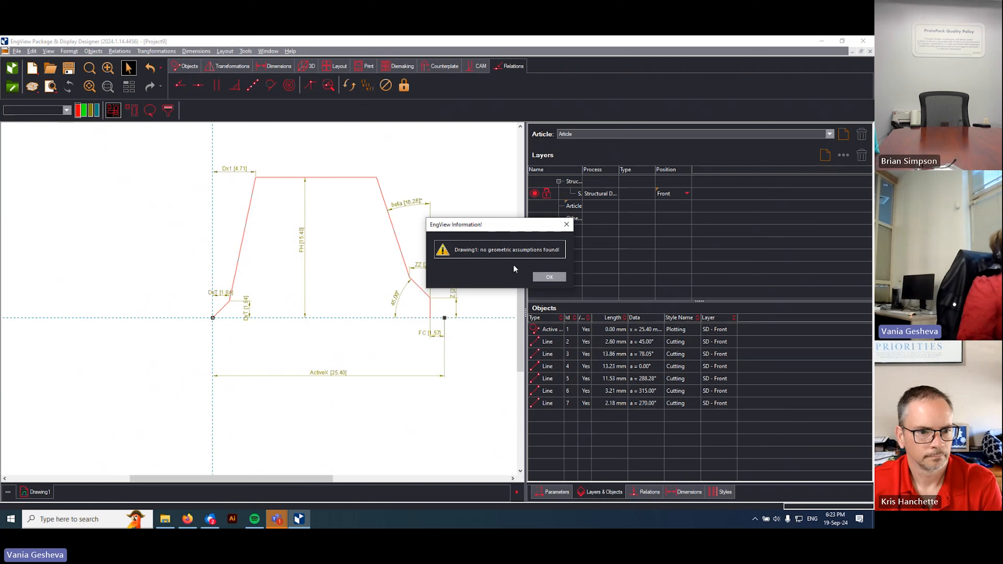
pyautogui.click(549, 277)
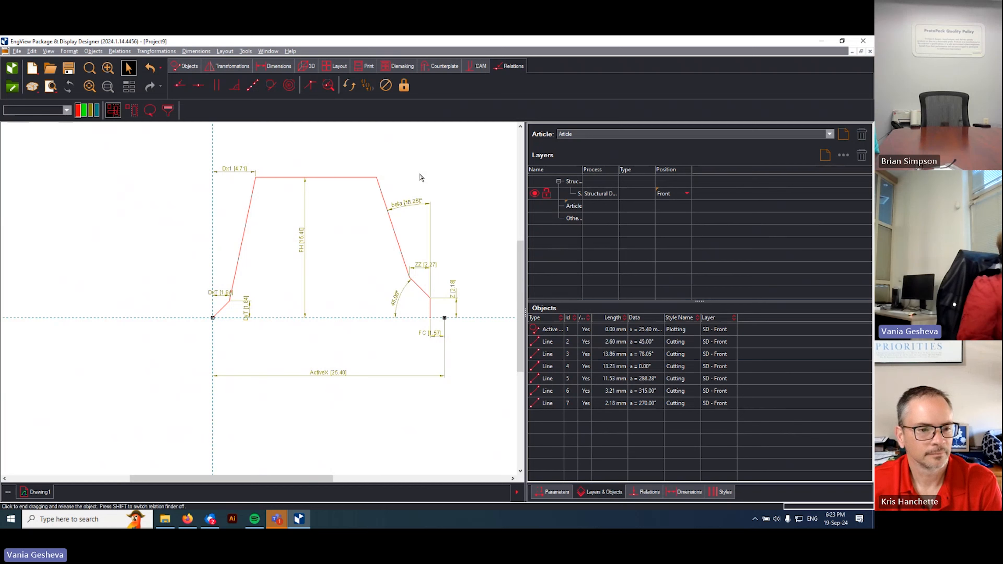
# Step: Move the Dx1 dimension to just below the level of the flap's top edge and recheck the geometric assumptions
pyautogui.moveTo(253, 172); pyautogui.dragTo(253, 191)
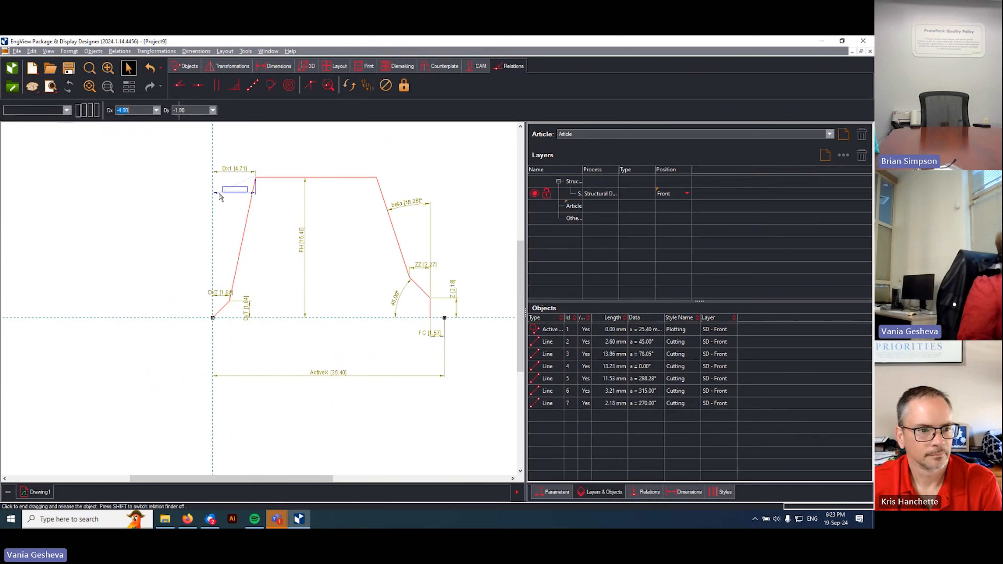
pyautogui.click(433, 297)
pyautogui.press('Escape')
pyautogui.click(410, 279)
pyautogui.press('Escape')
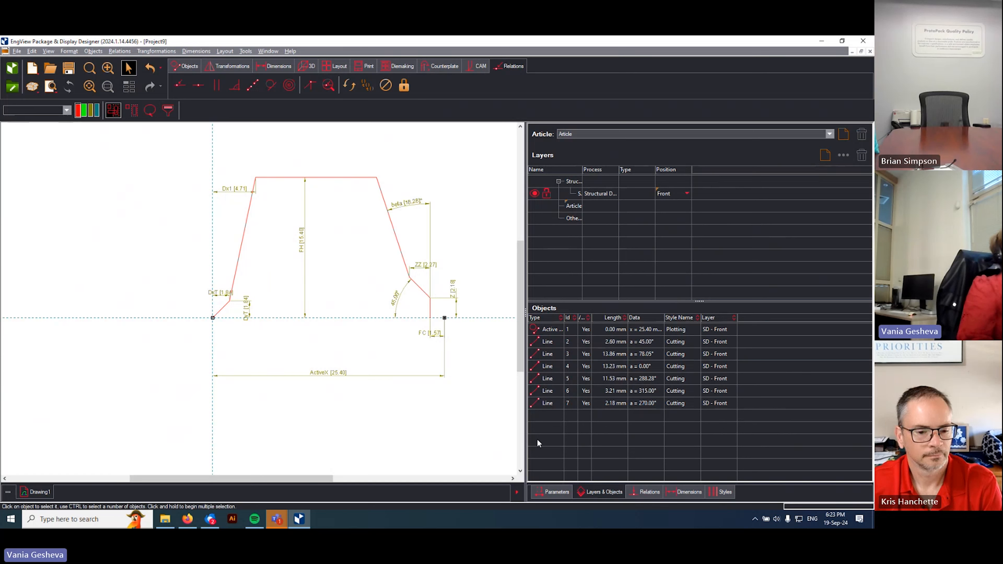
pyautogui.click(387, 87)
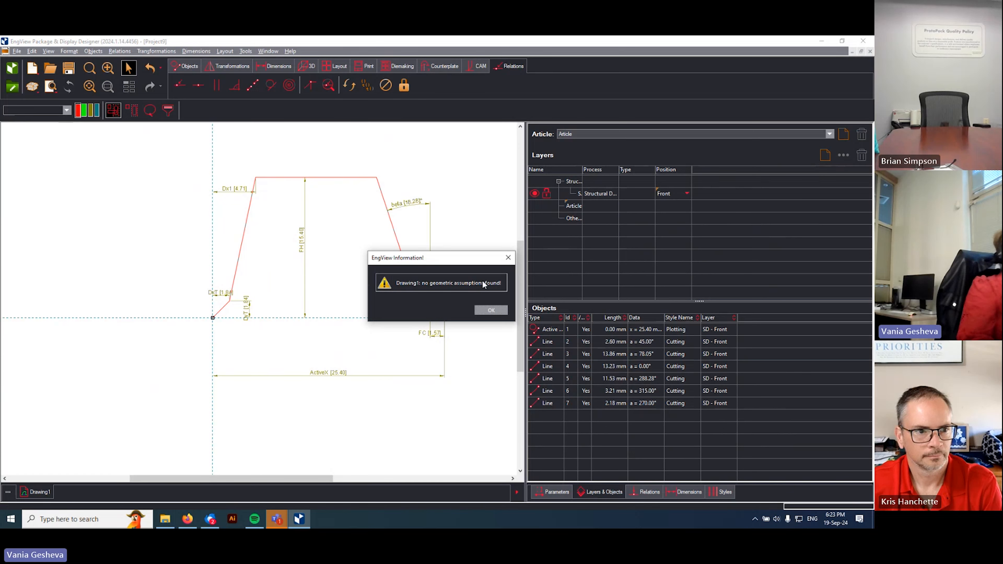
pyautogui.click(489, 310)
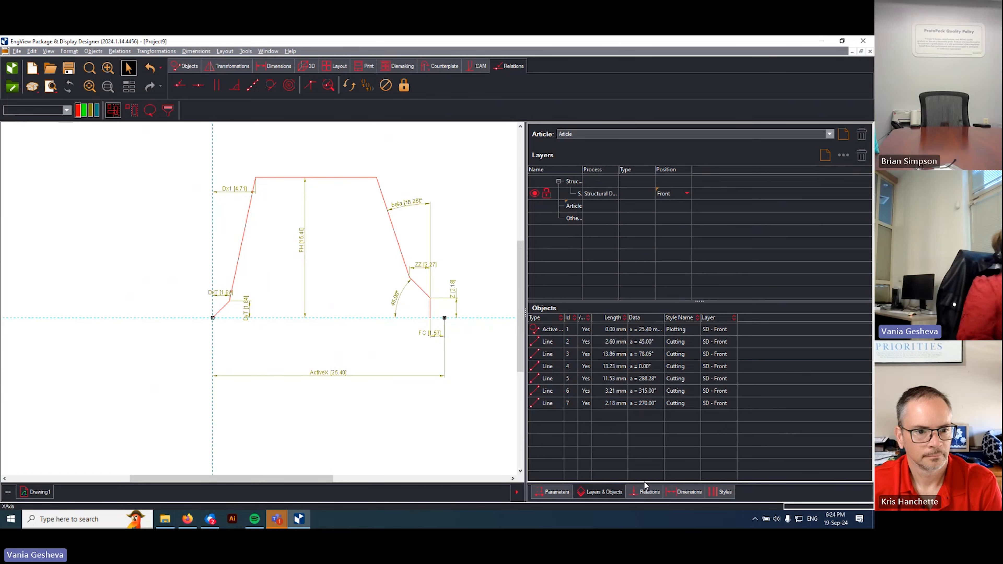
# Step: Set the parameters FH to 15, DxT to 2 and Dx1 to 5
pyautogui.click(553, 493)
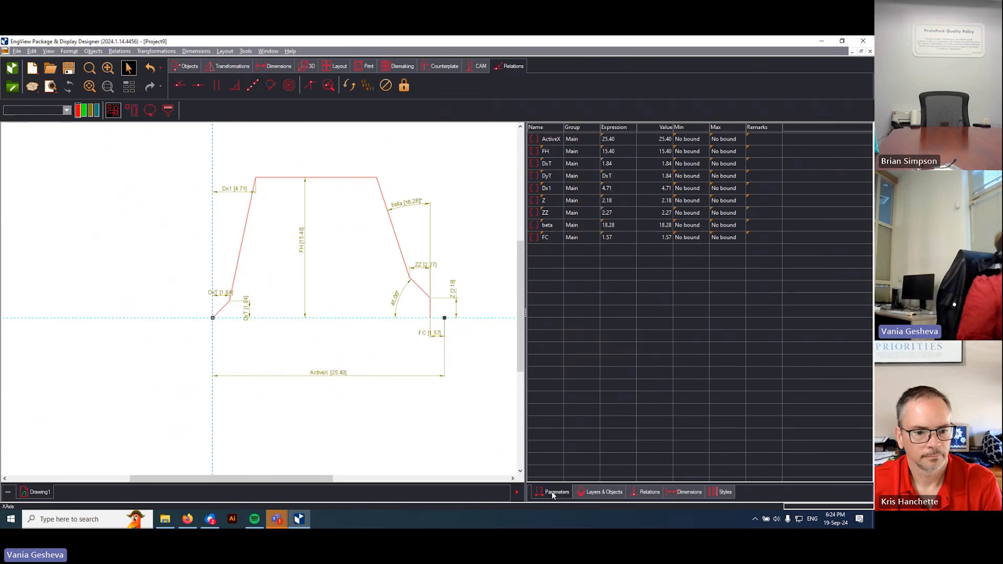
pyautogui.click(547, 156)
pyautogui.click(618, 151)
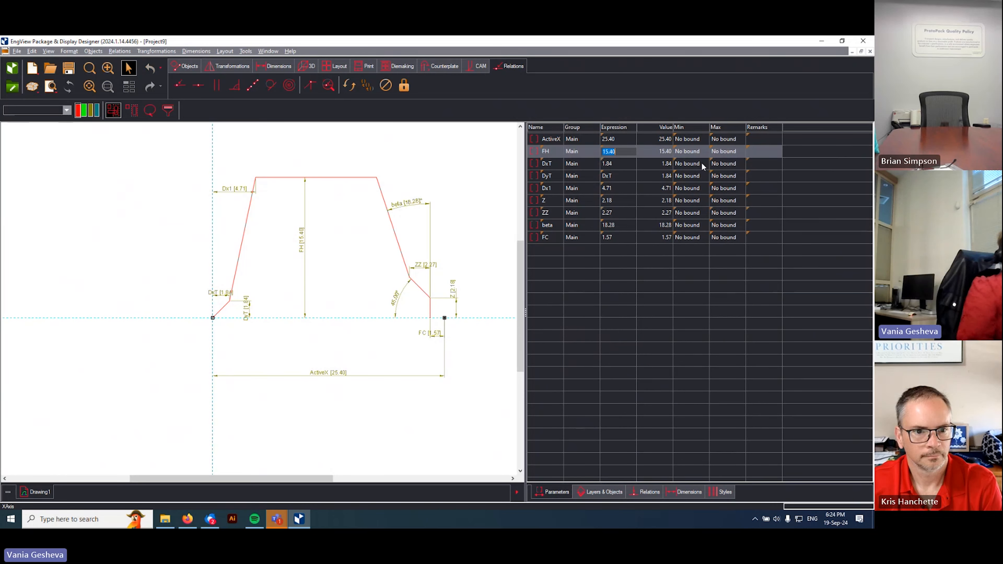
pyautogui.write('15')
pyautogui.press('Return')
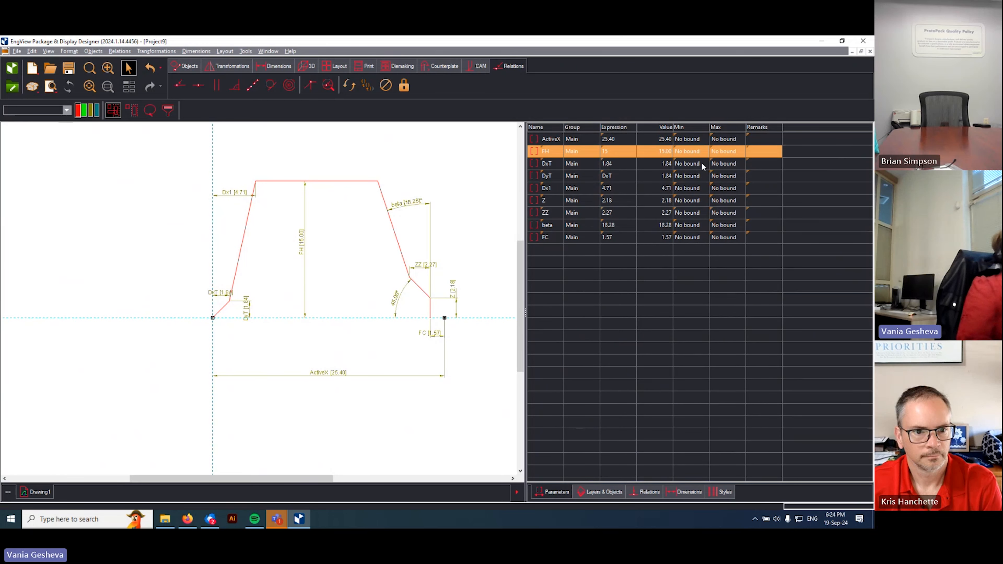
pyautogui.click(613, 162)
pyautogui.write('2')
pyautogui.press('Return')
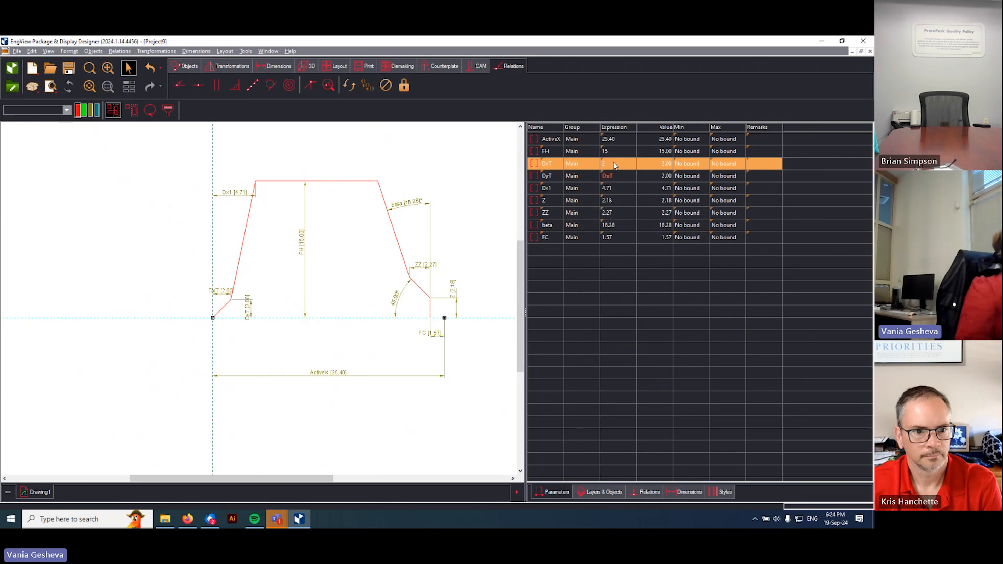
pyautogui.click(616, 190)
pyautogui.write('5')
pyautogui.press('Return')
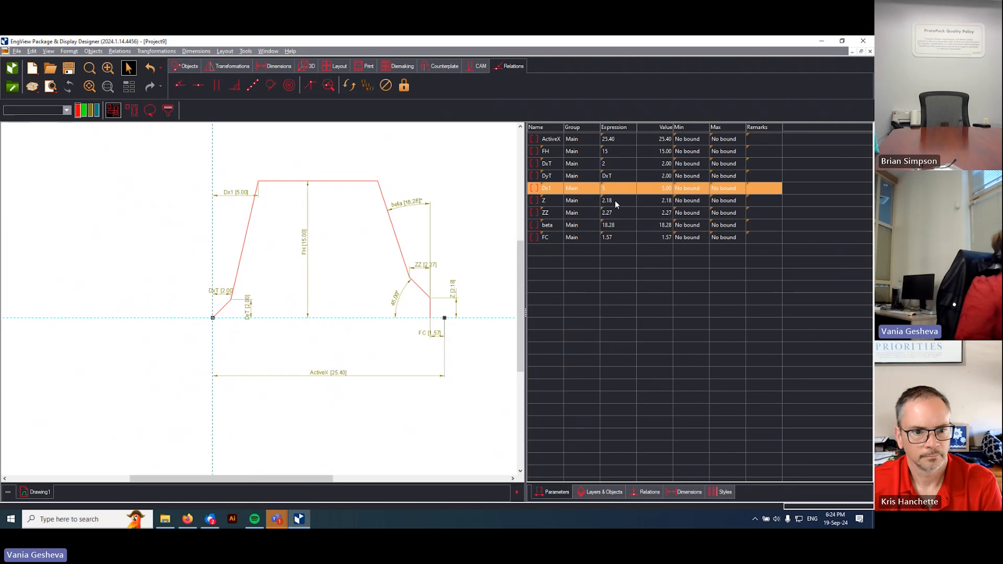
# Step: Set the parameters Z to 3, ZZ to 2, beta to 15 and FC to 1
pyautogui.click(617, 201)
pyautogui.write('3')
pyautogui.press('Return')
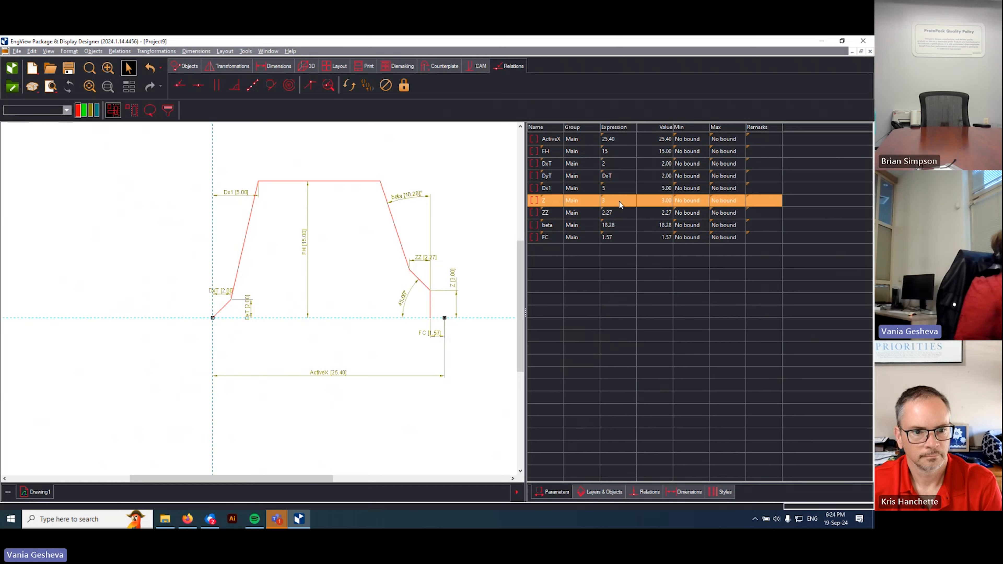
pyautogui.click(618, 214)
pyautogui.write('2')
pyautogui.press('Return')
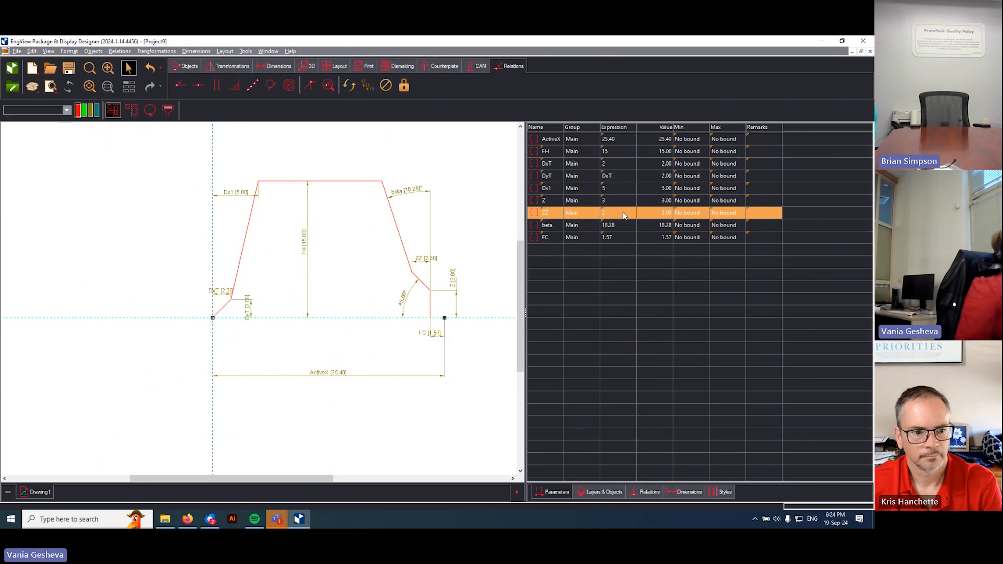
pyautogui.click(624, 223)
pyautogui.press('Return')
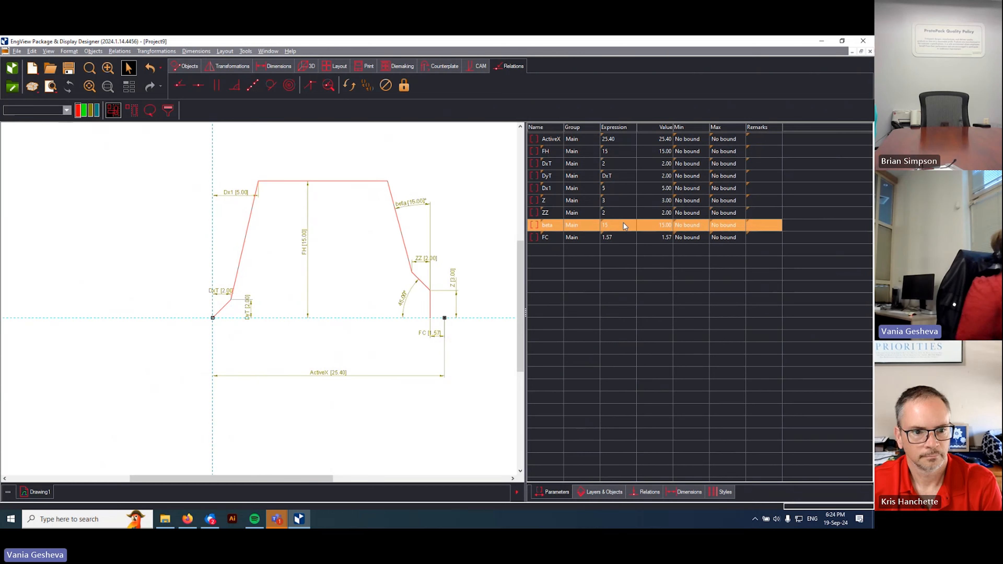
pyautogui.click(623, 237)
pyautogui.write('1')
pyautogui.press('Return')
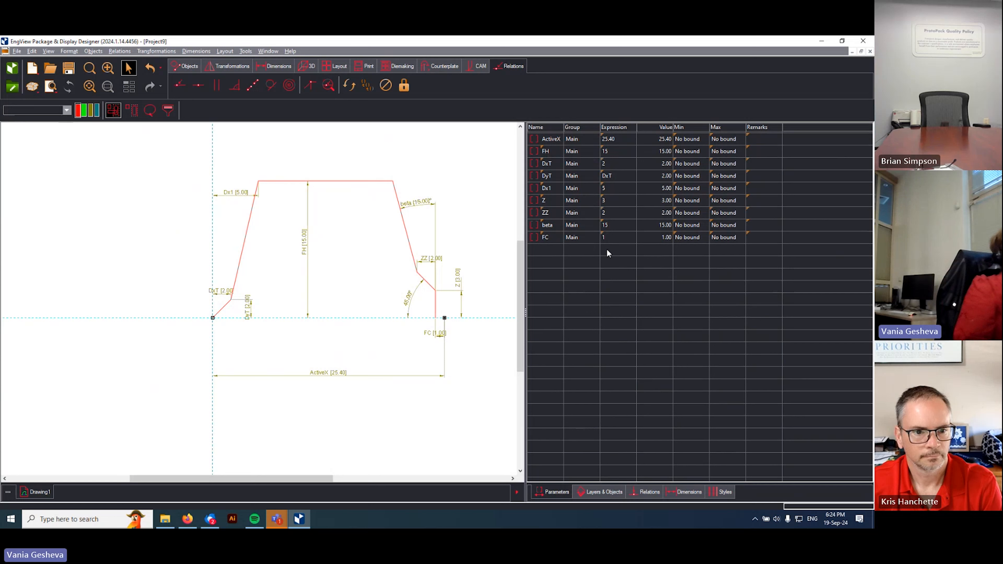
# Step: Make all parameters from FH to FC global, leaving out ActiveX
pyautogui.click(552, 152)
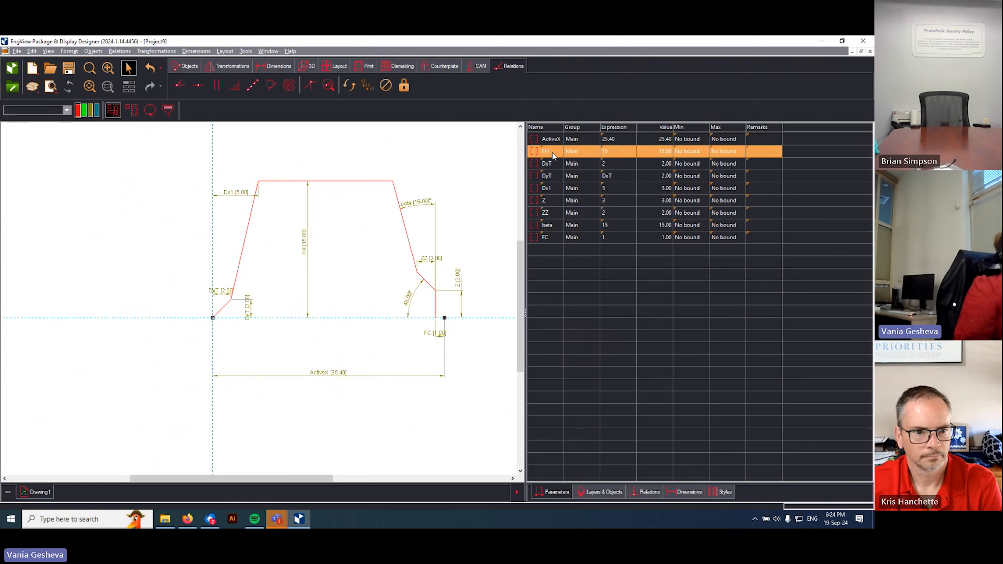
pyautogui.keyDown('shift'); pyautogui.click(548, 237); pyautogui.keyUp('shift')
pyautogui.rightClick(548, 237)
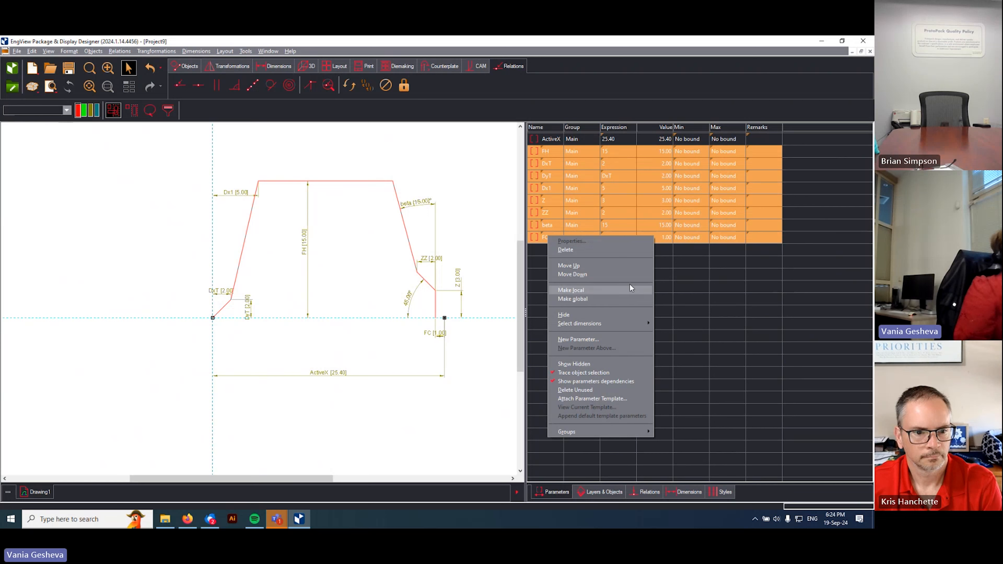
pyautogui.click(587, 299)
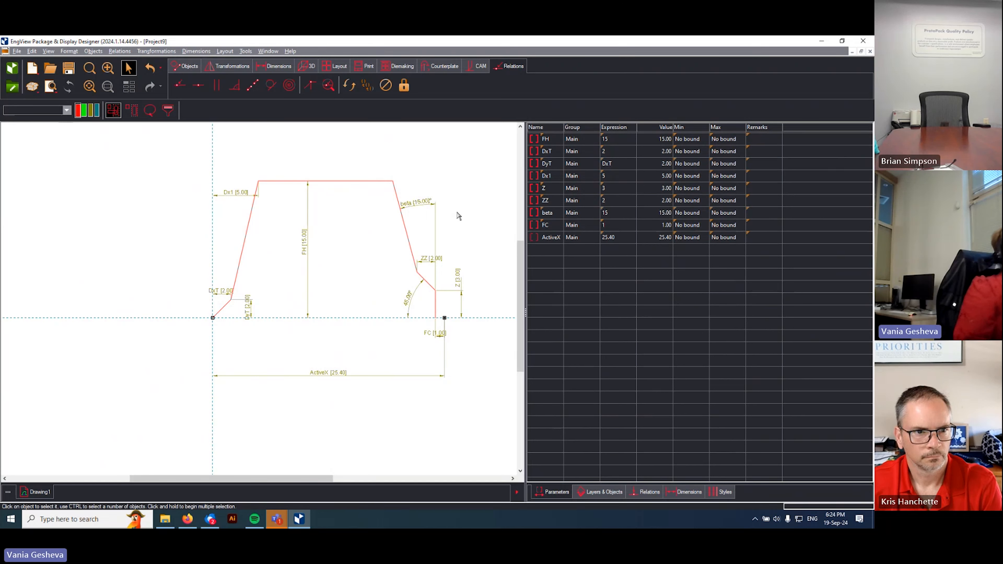
# Step: Start saving the component and create a personal folder, named with the designer's first name, inside Synergy Components
pyautogui.click(69, 69)
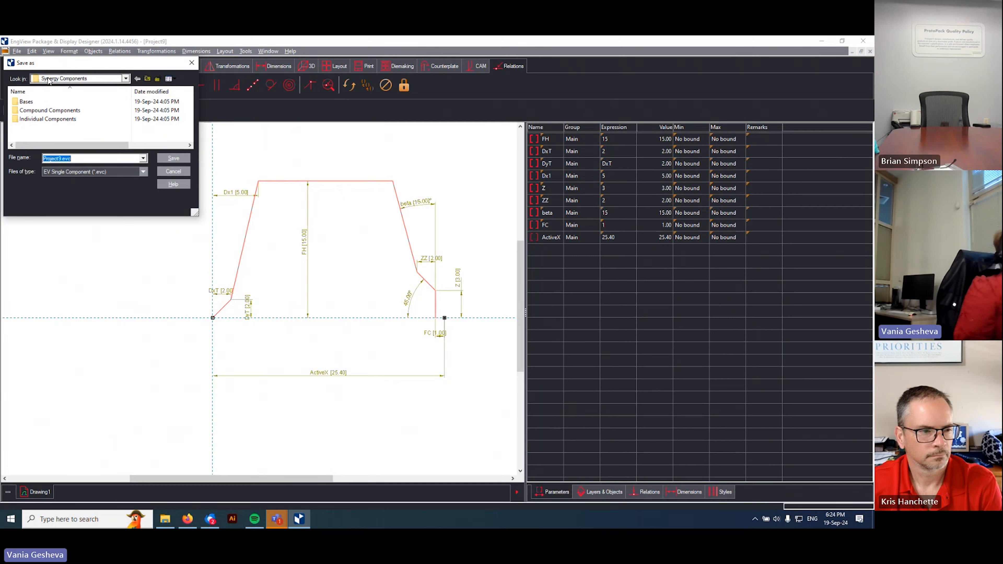
pyautogui.rightClick(31, 130)
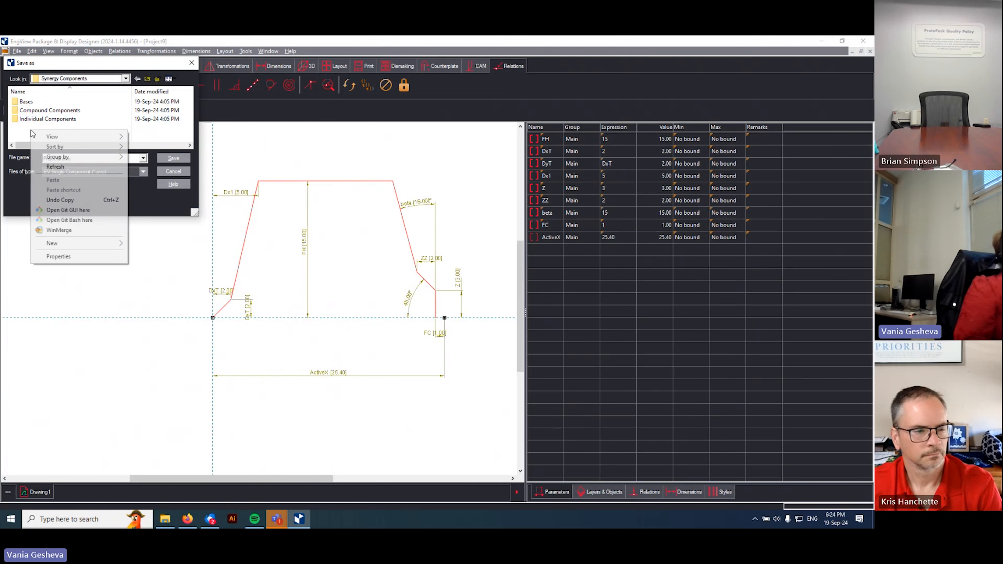
pyautogui.rightClick(24, 133)
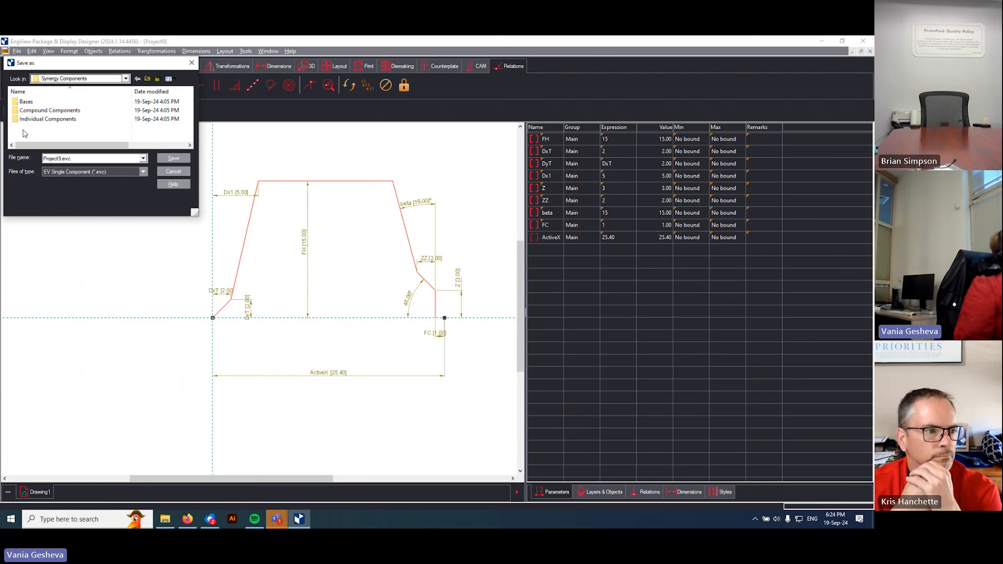
pyautogui.moveTo(71, 243)
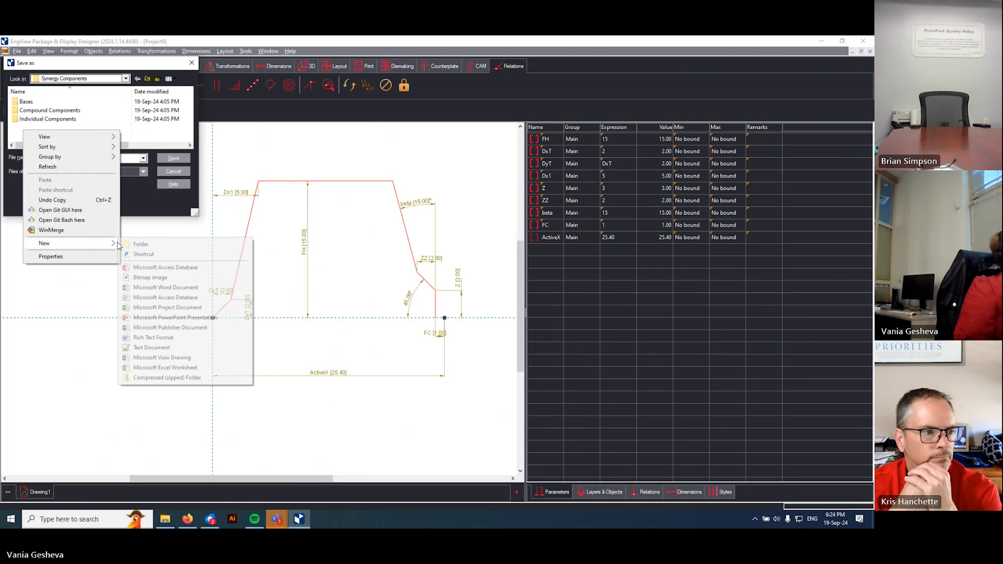
pyautogui.click(140, 244)
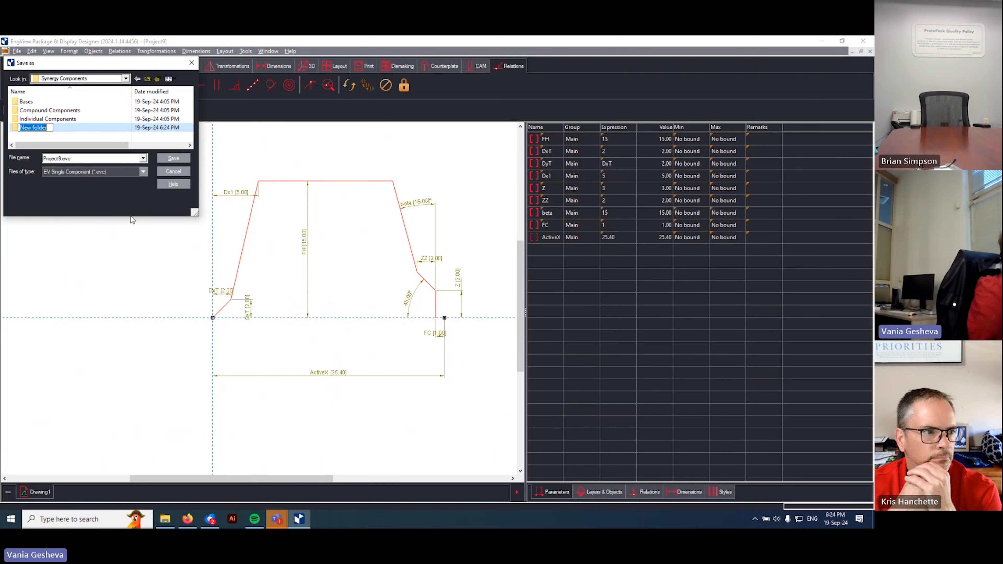
pyautogui.write('My')
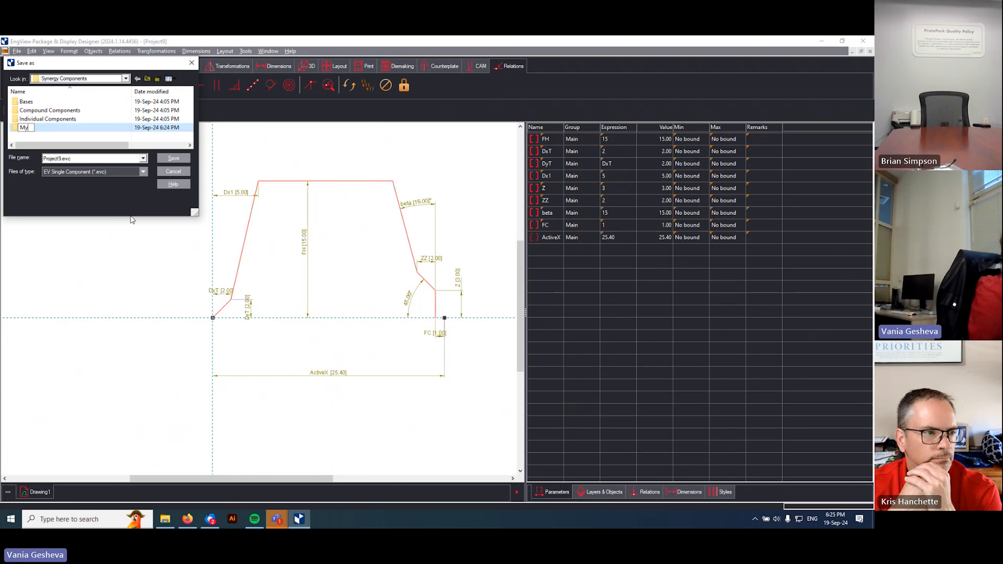
pyautogui.write('Vania')
pyautogui.press('Return')
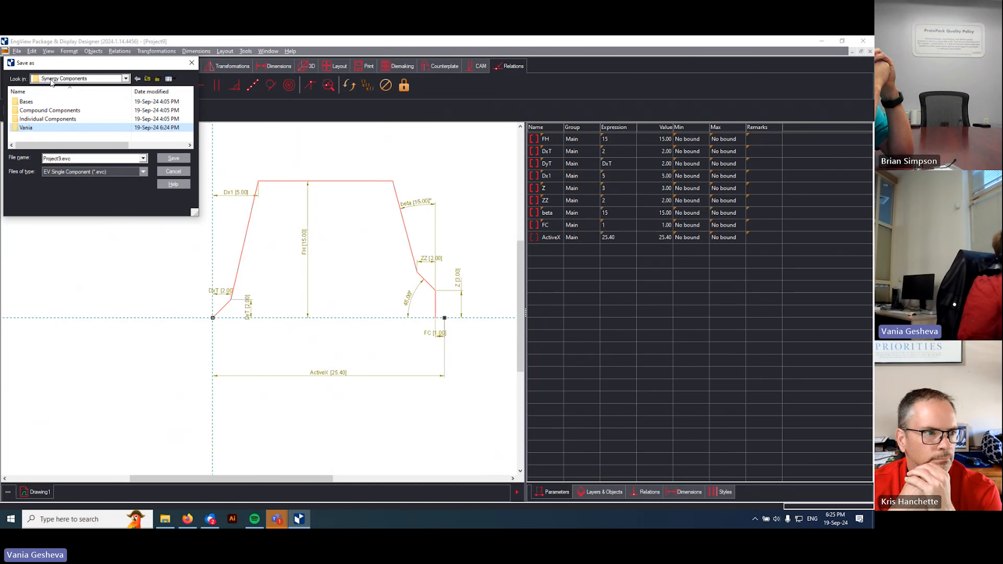
# Step: Save the component as Flap in the new personal folder as an EV Single Component
pyautogui.doubleClick(28, 128)
pyautogui.write('Flap')
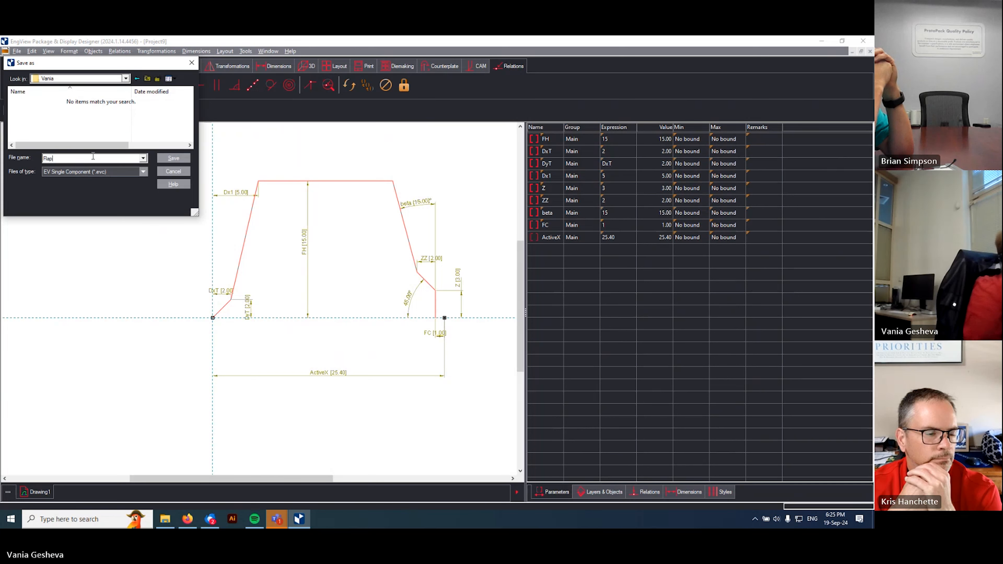
pyautogui.press('Return')
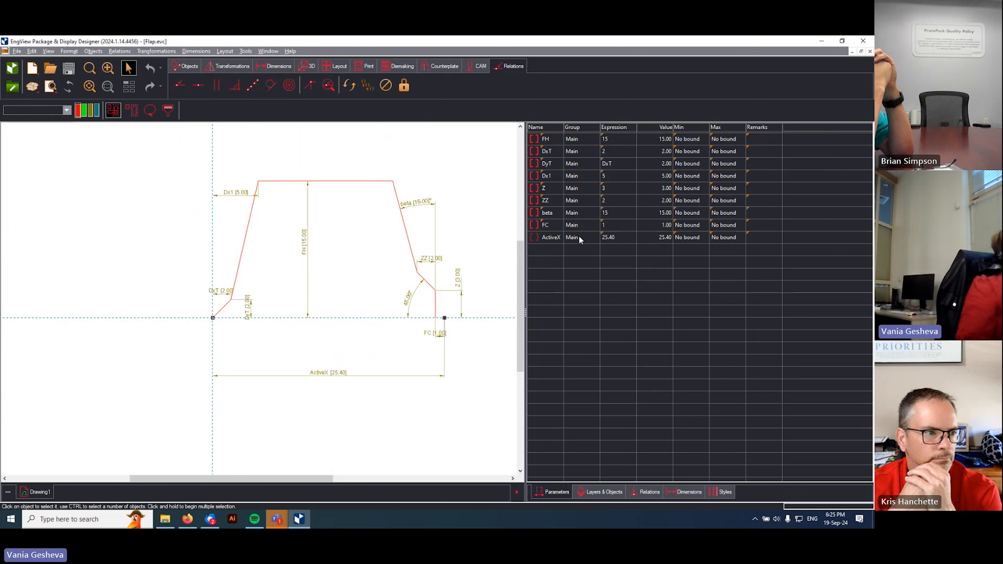
# Step: Close the component and, in the Reverse Regular Tuck Lock project, refresh the synergy component folders and open the new personal folder
pyautogui.click(870, 52)
pyautogui.click(565, 130)
pyautogui.click(438, 168)
pyautogui.rightClick(574, 166)
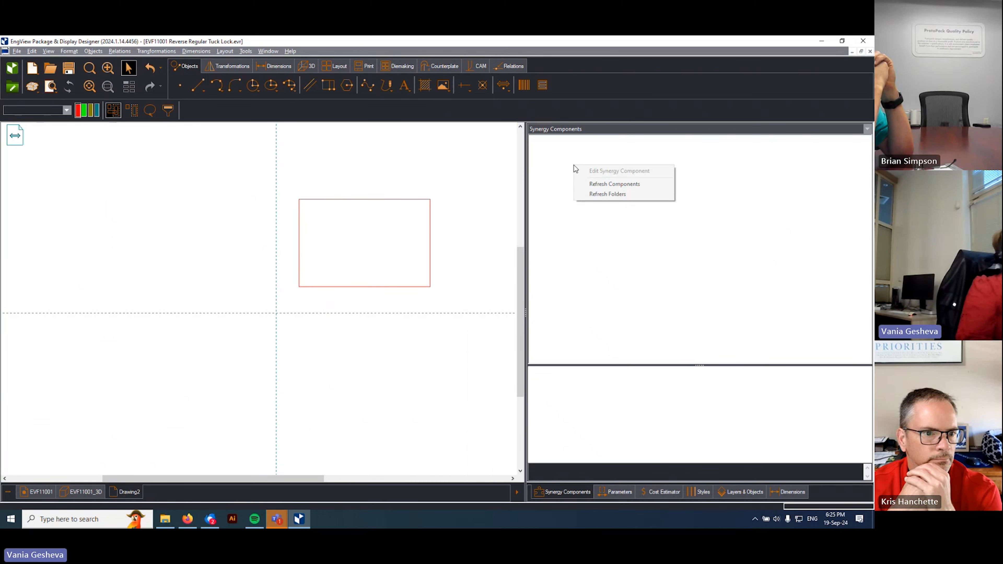
pyautogui.click(603, 194)
pyautogui.click(541, 129)
pyautogui.click(460, 181)
# Step: Insert the Flap component along the rectangle's top edge, from its upper left to its upper right corner
pyautogui.click(545, 161)
pyautogui.doubleClick(547, 153)
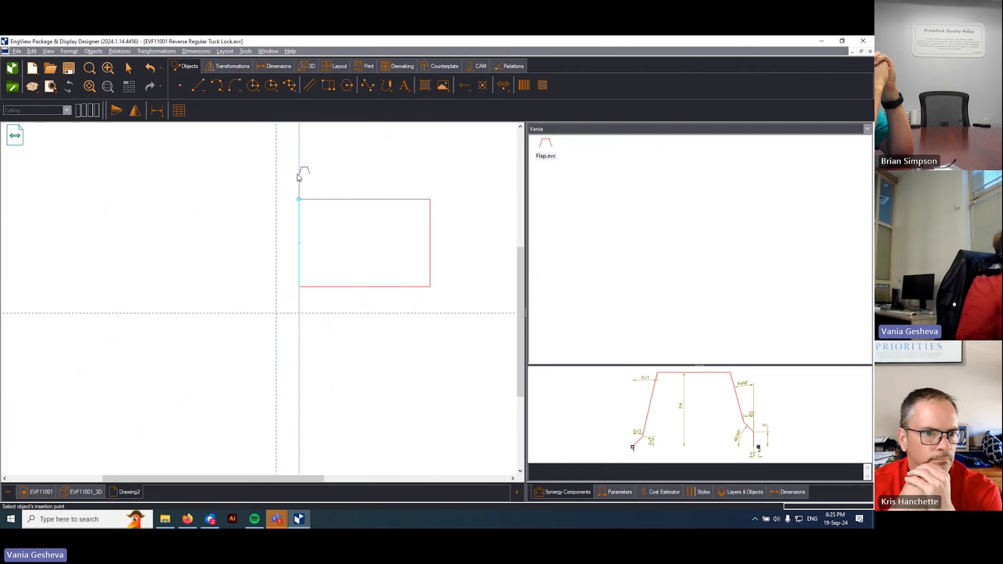
pyautogui.click(300, 200)
pyautogui.click(430, 199)
pyautogui.click(464, 352)
pyautogui.press('Escape')
pyautogui.scroll(5, 446, 202)
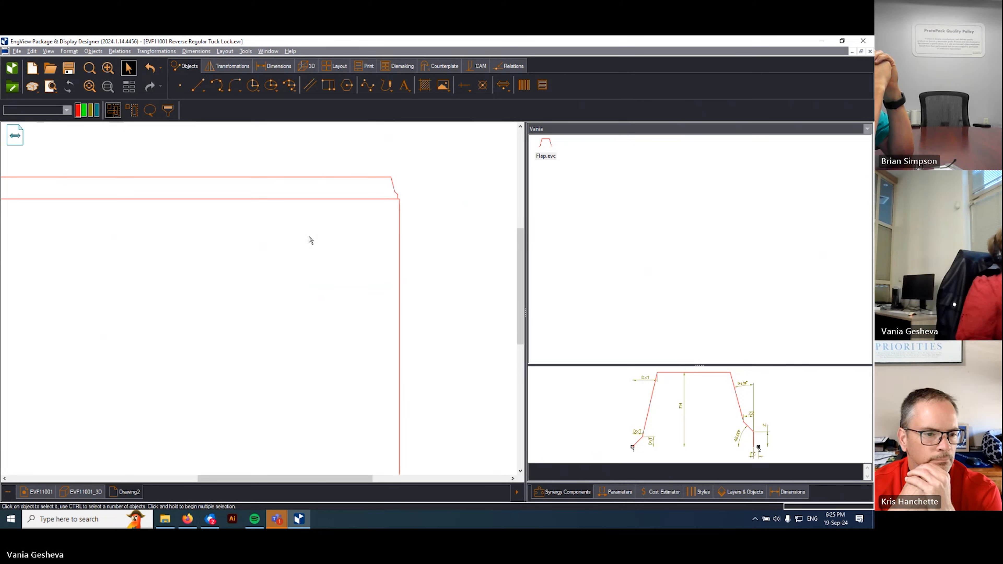
# Step: Open the Flap component and draw a Creasing line along its base, from the origin to the foot of the right vertical edge
pyautogui.doubleClick(547, 157)
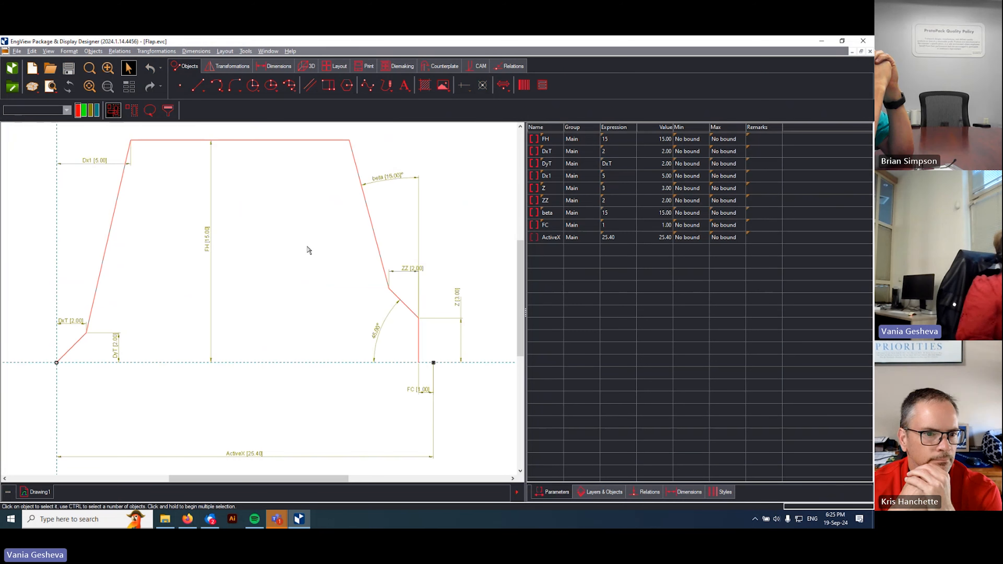
pyautogui.scroll(-2, 307, 248)
pyautogui.click(198, 84)
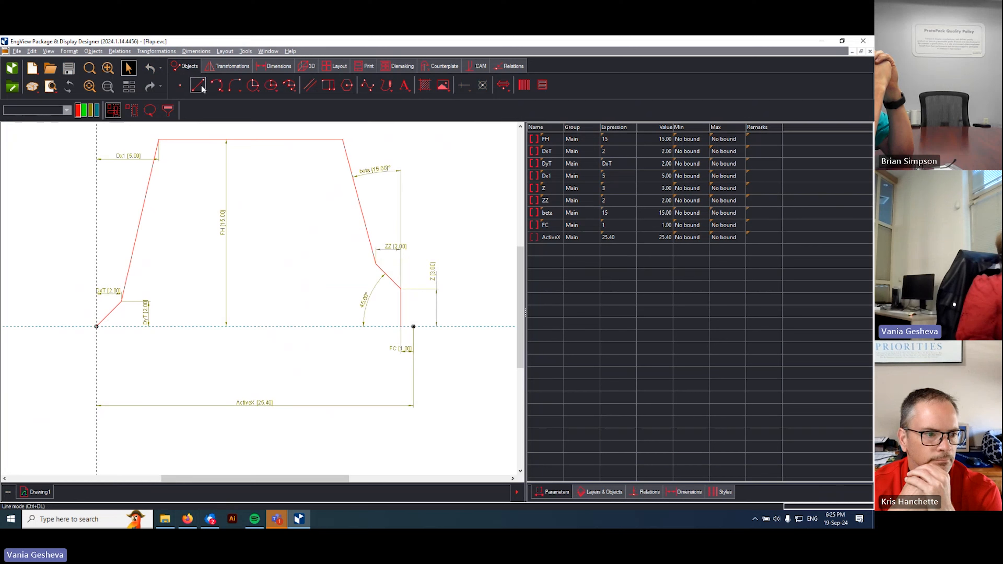
pyautogui.click(84, 115)
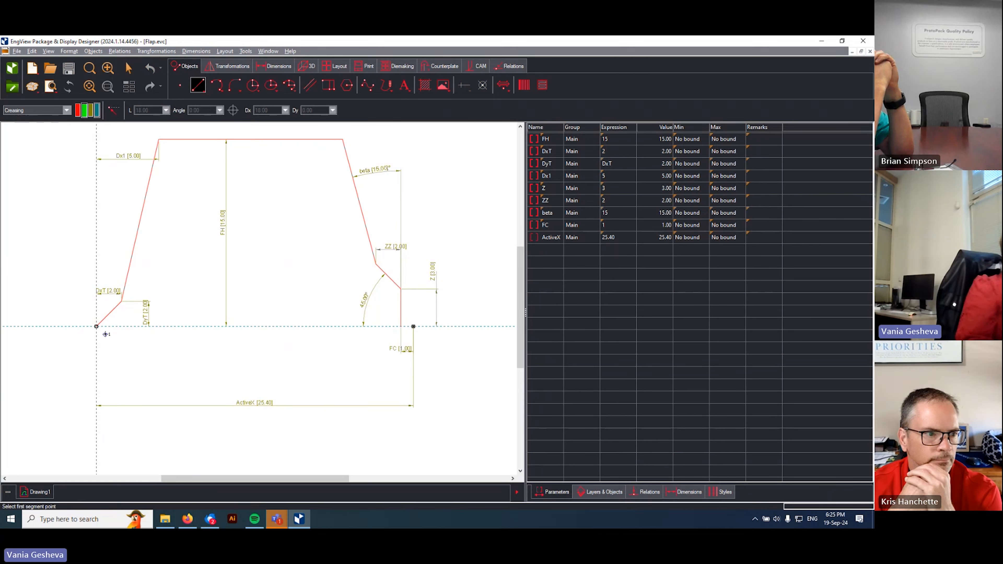
pyautogui.click(95, 328)
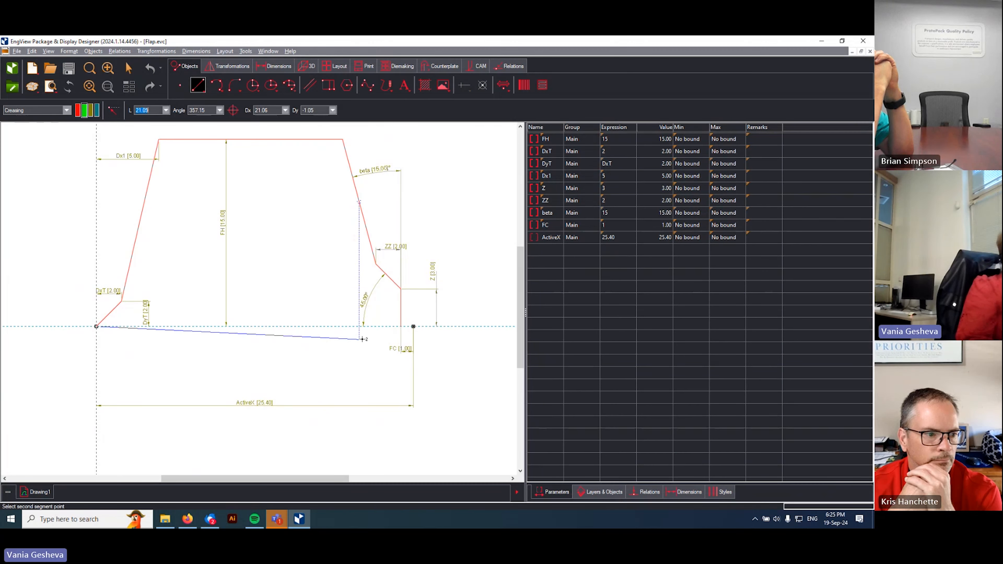
pyautogui.scroll(4, 369, 336)
pyautogui.click(502, 293)
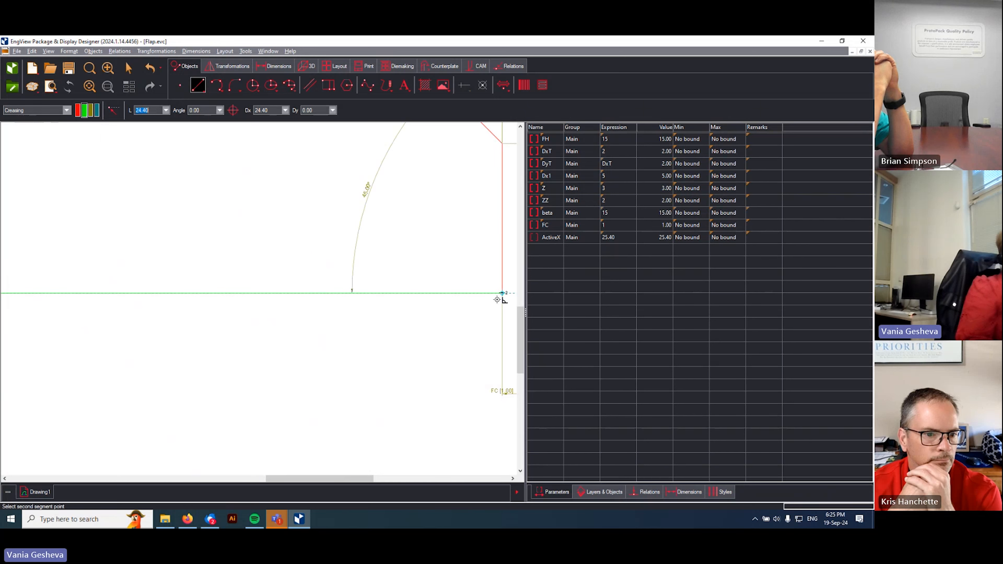
pyautogui.click(128, 67)
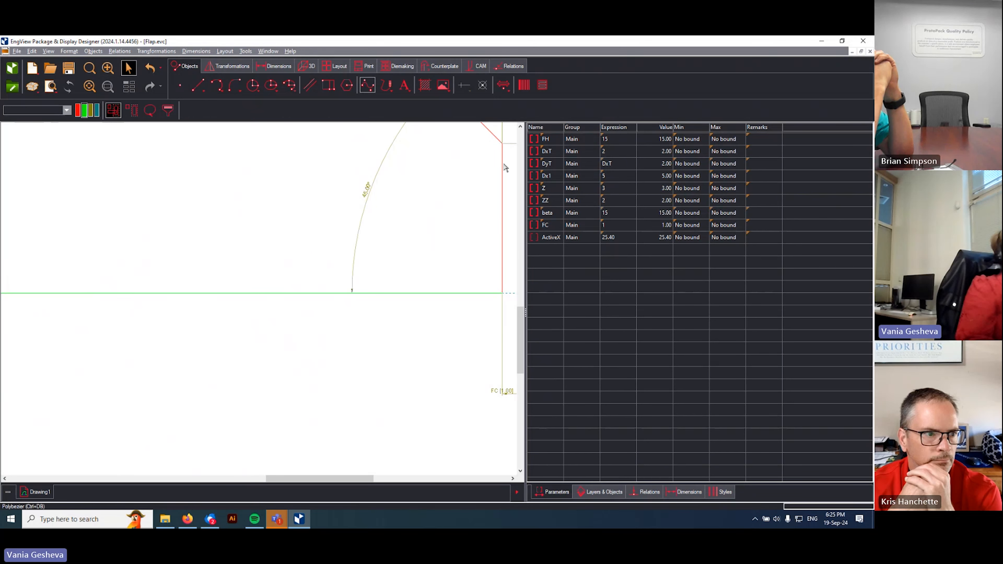
# Step: Review the new base line's relations and check the drawing for missing geometric assumptions
pyautogui.click(644, 492)
pyautogui.click(557, 276)
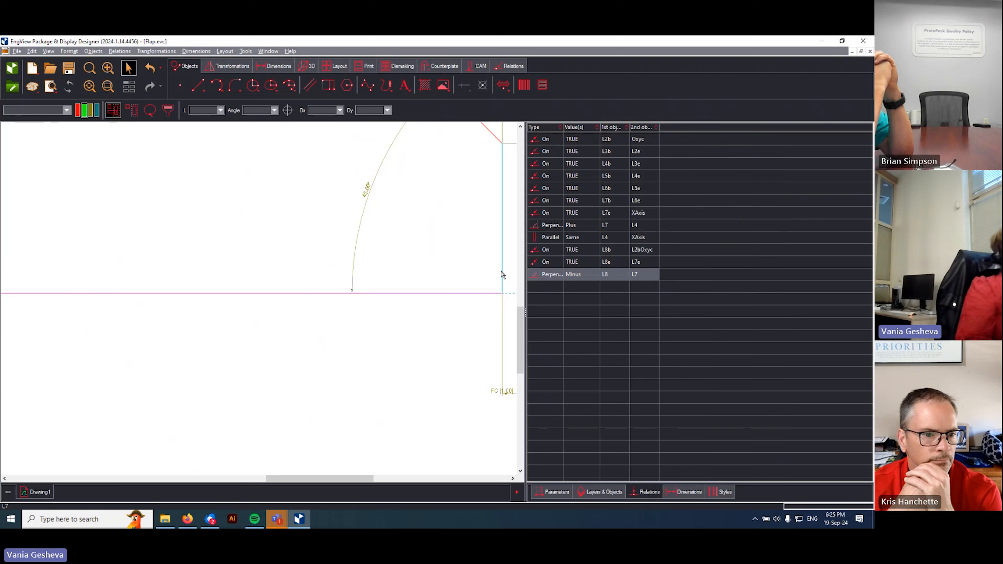
pyautogui.click(468, 322)
pyautogui.scroll(-2, 434, 325)
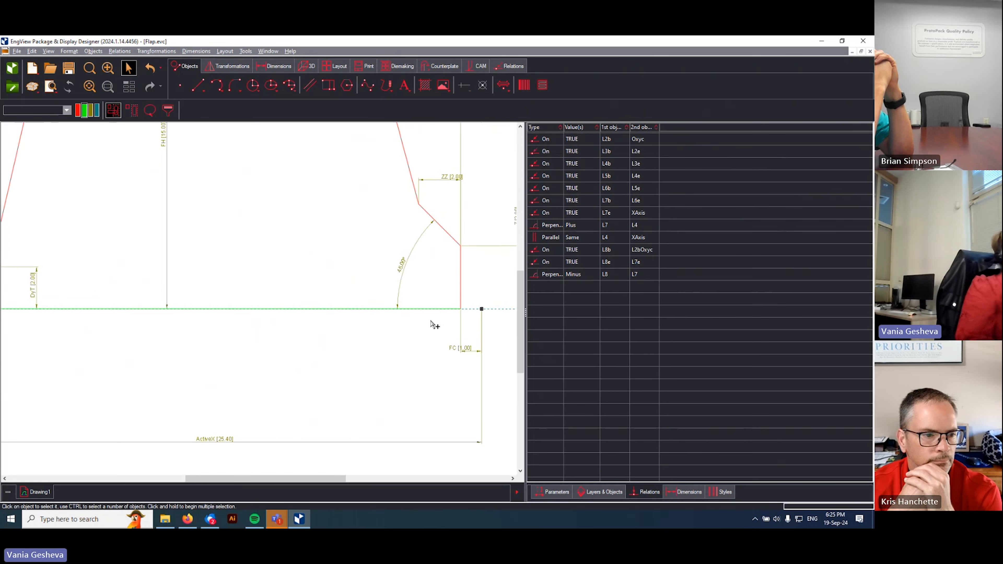
pyautogui.scroll(-1, 435, 325)
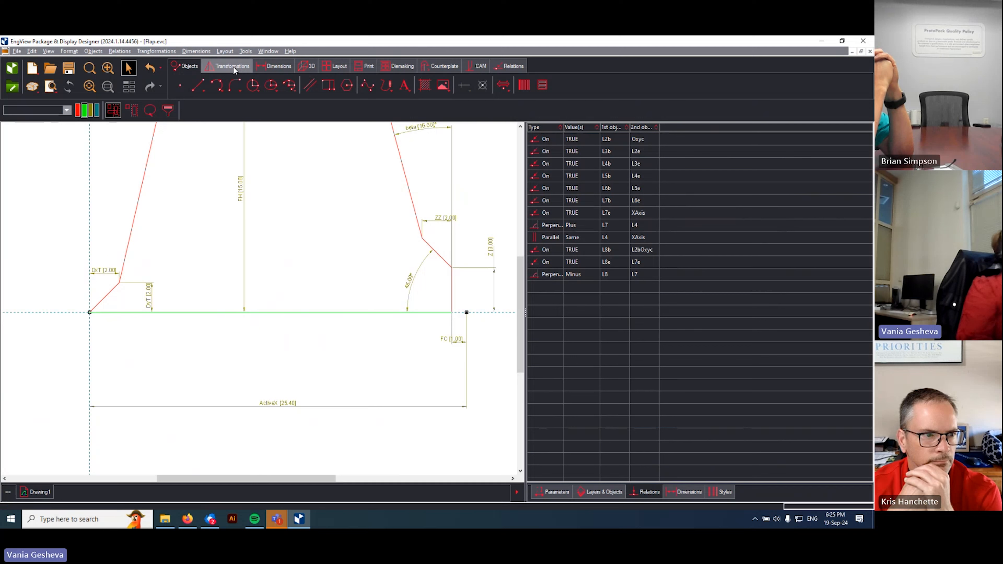
pyautogui.click(494, 68)
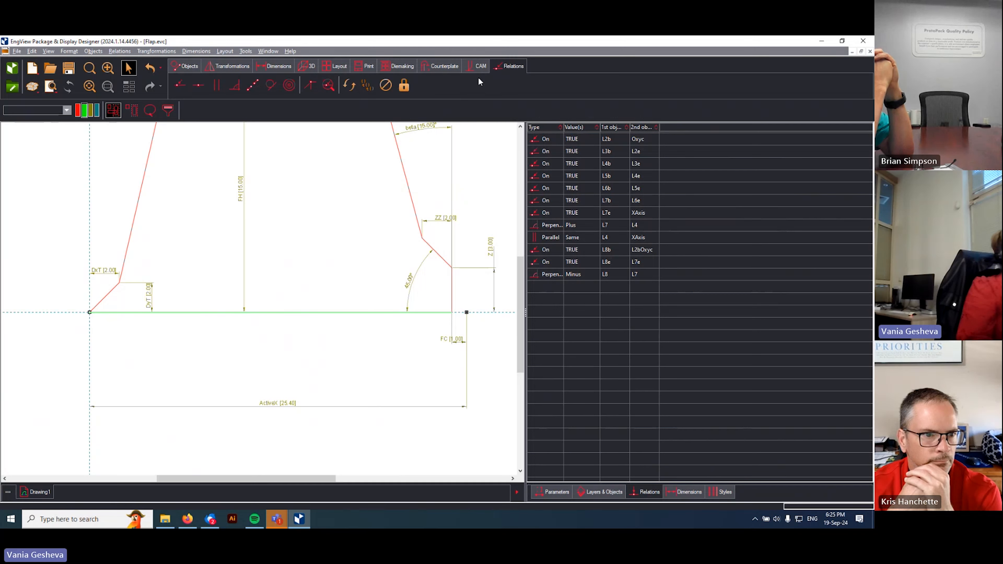
pyautogui.click(367, 85)
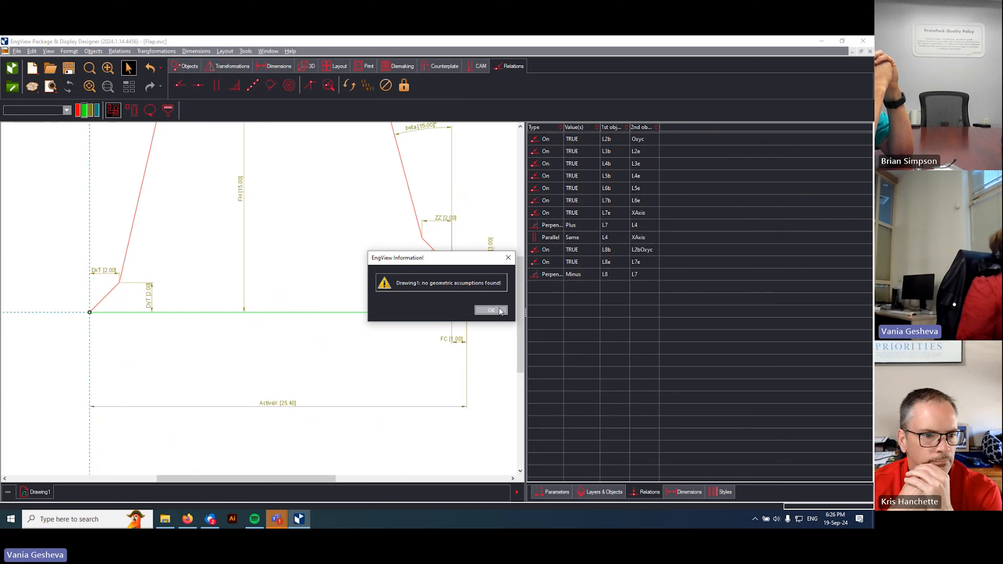
pyautogui.click(491, 311)
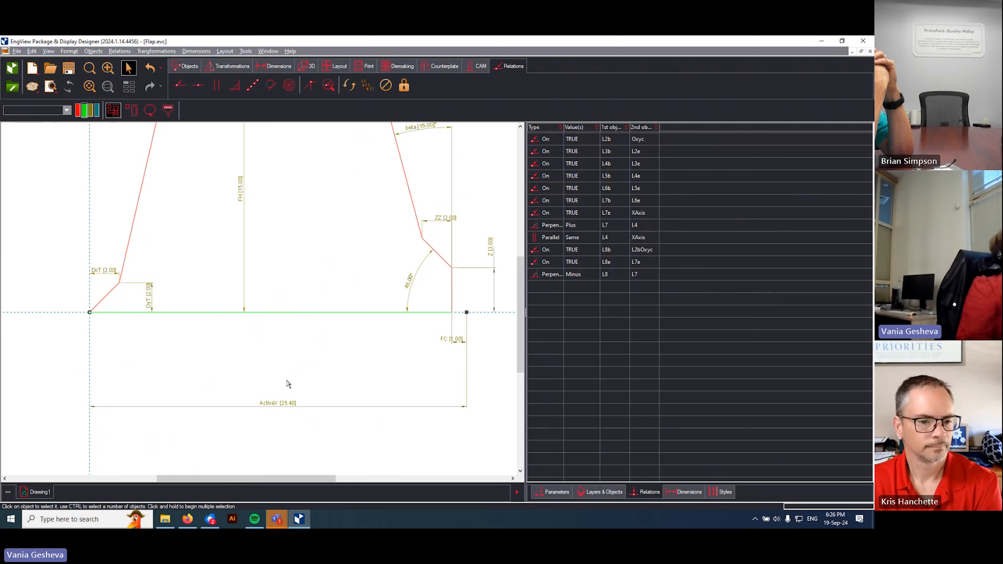
# Step: Draw a short line from the crease's right end to the active point and change its style to Cutting
pyautogui.scroll(3, 478, 327)
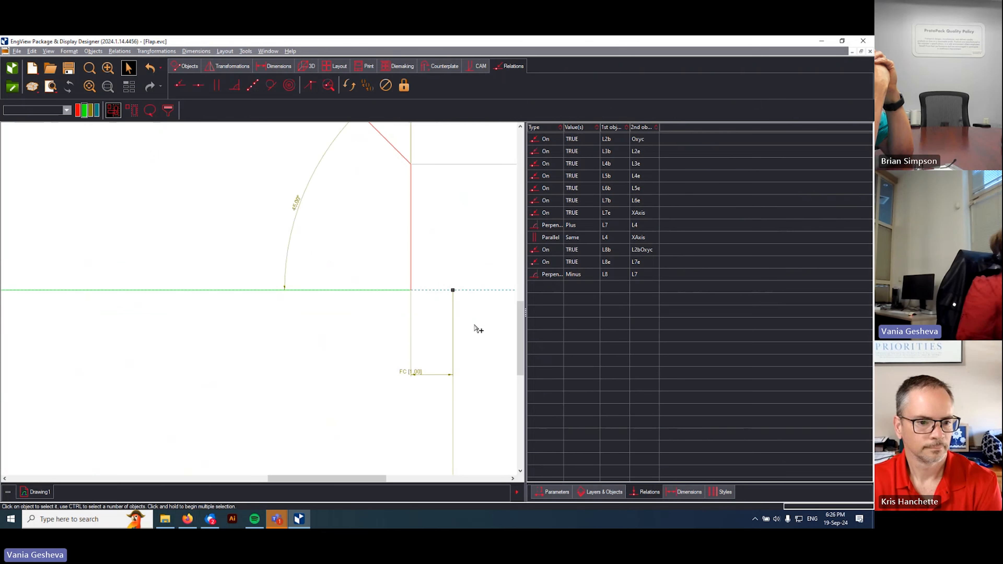
pyautogui.click(186, 66)
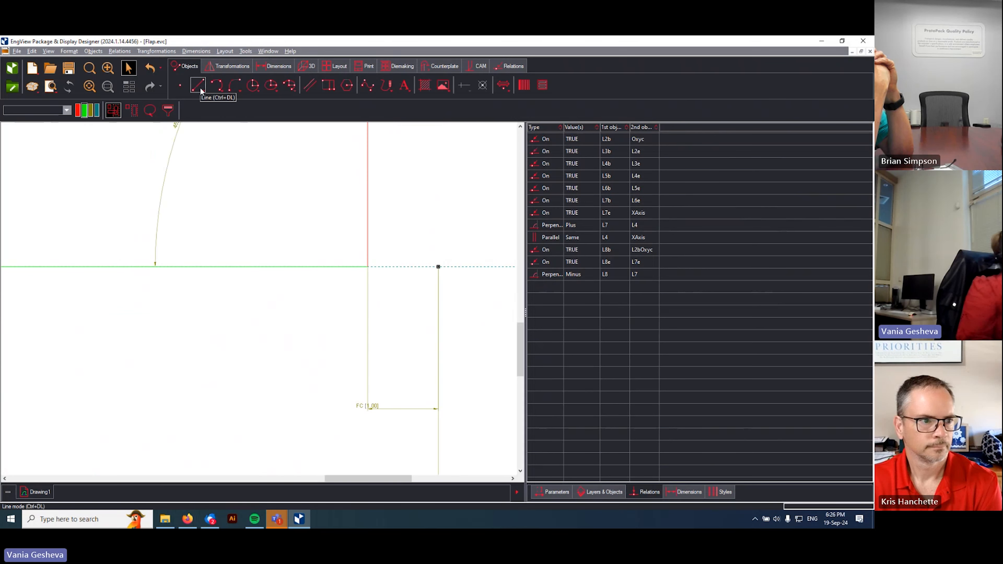
pyautogui.click(197, 85)
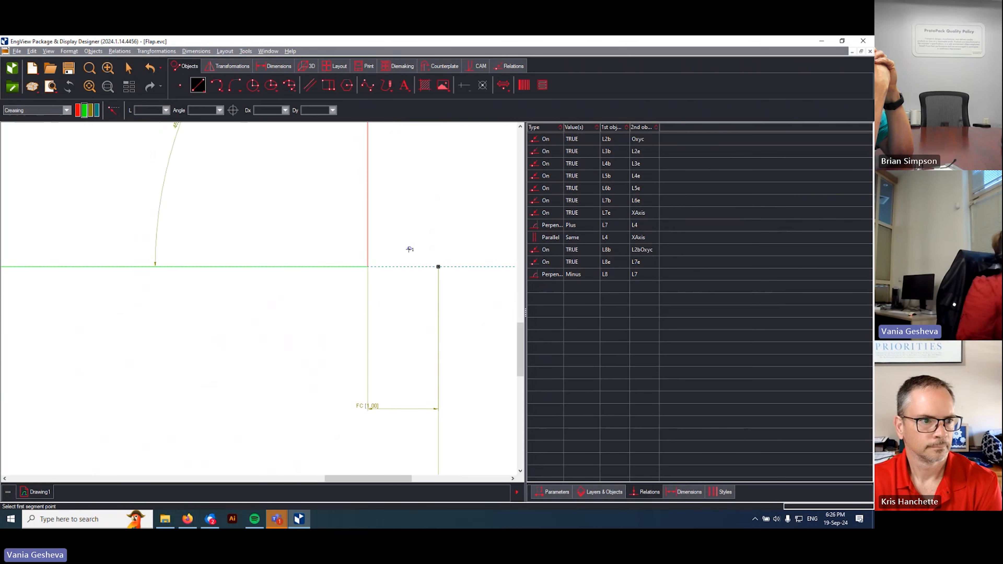
pyautogui.click(367, 268)
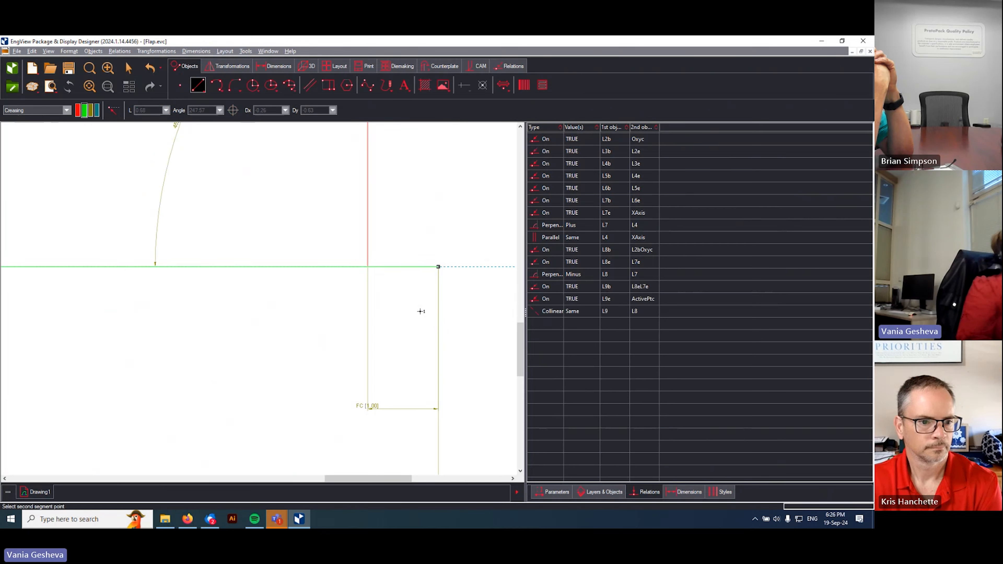
pyautogui.click(132, 70)
pyautogui.click(383, 268)
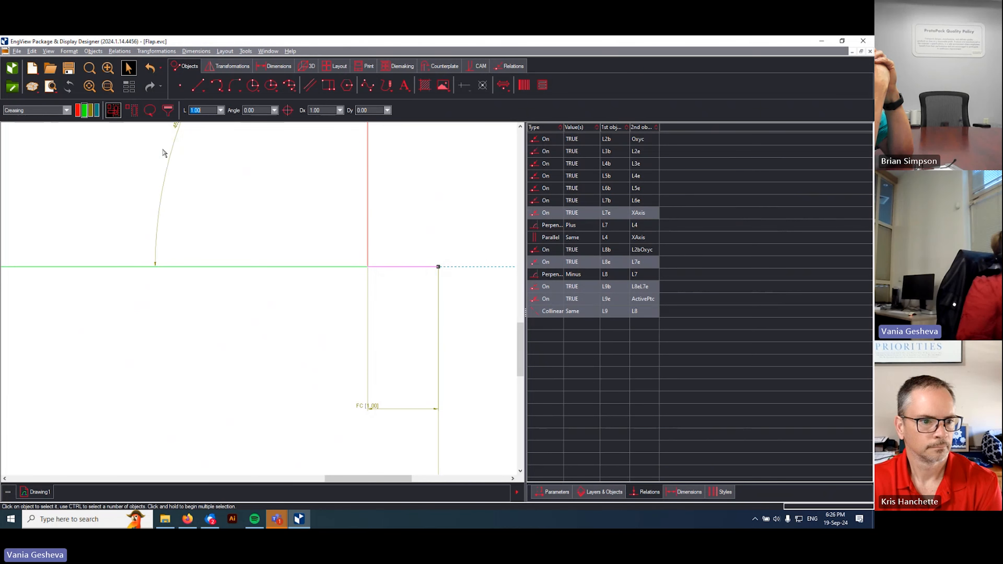
pyautogui.click(78, 111)
pyautogui.click(115, 220)
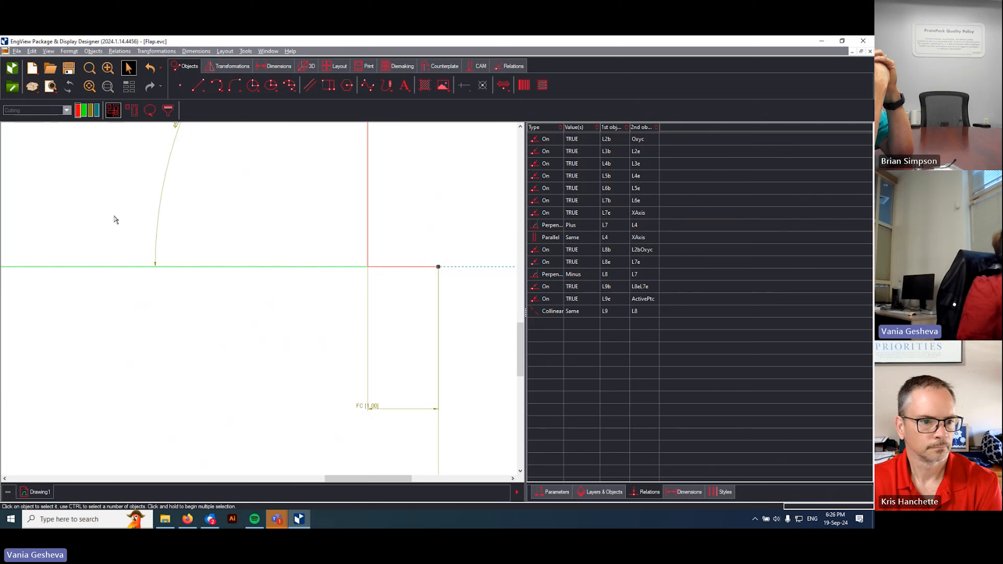
pyautogui.middleClick(115, 220)
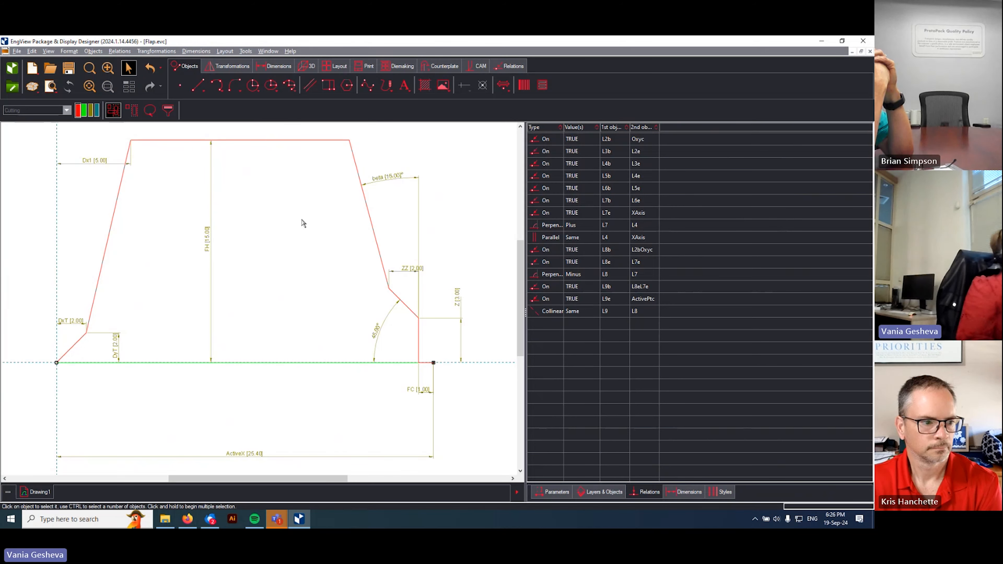
# Step: Close the updated component, refresh the component folder and insert the Flap along the rectangle's right edge, from upper right to lower right corner
pyautogui.click(870, 51)
pyautogui.rightClick(579, 242)
pyautogui.click(592, 271)
pyautogui.click(549, 149)
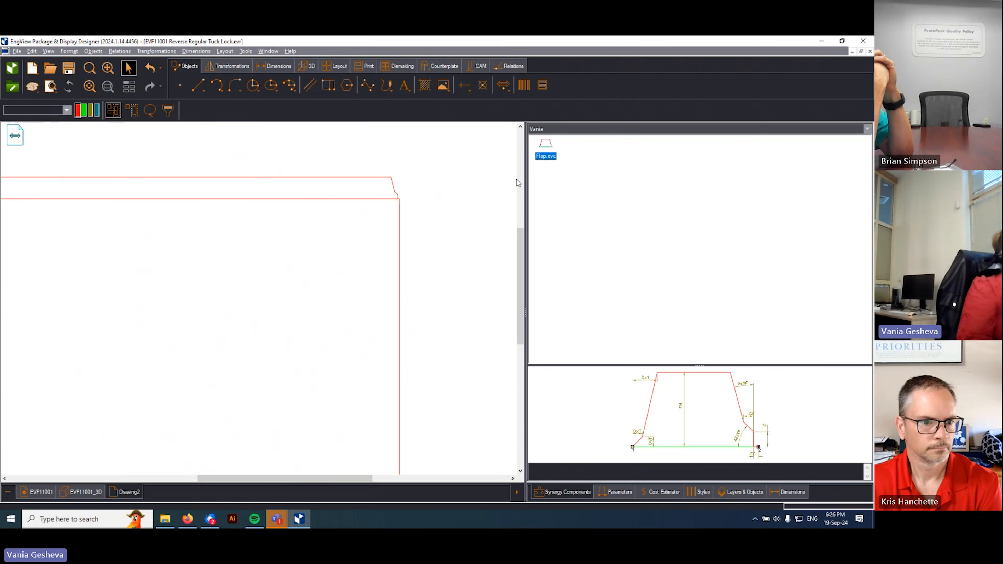
pyautogui.click(398, 200)
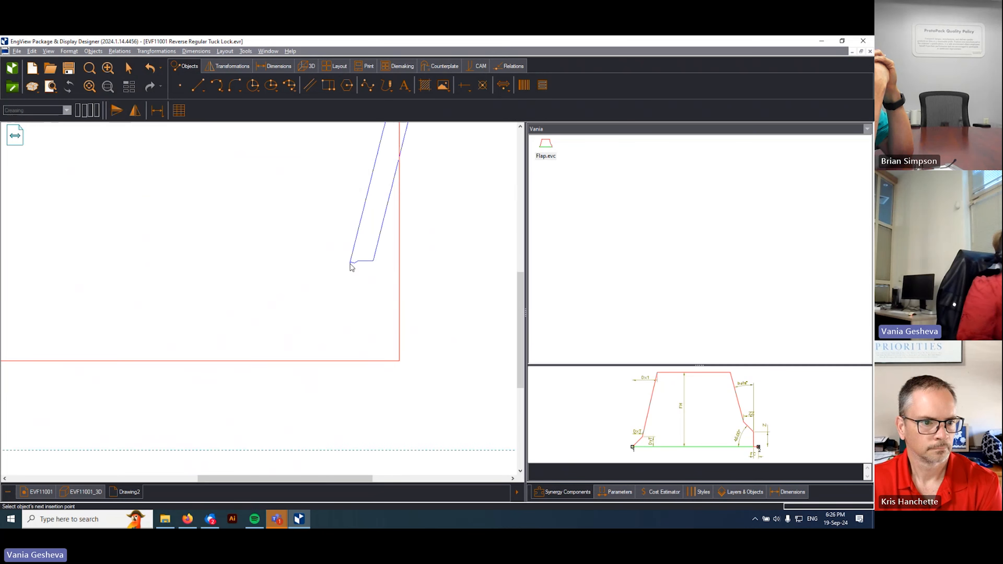
pyautogui.click(402, 321)
pyautogui.click(466, 351)
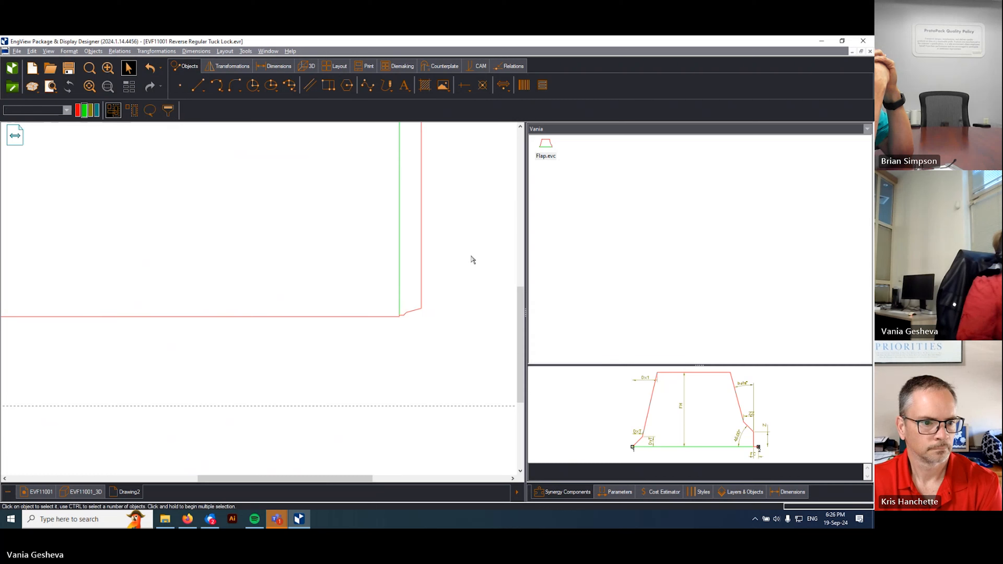
# Step: Reopen the Flap component and set the overlapping flag on the creasing base line
pyautogui.scroll(2, 462, 253)
pyautogui.click(294, 313)
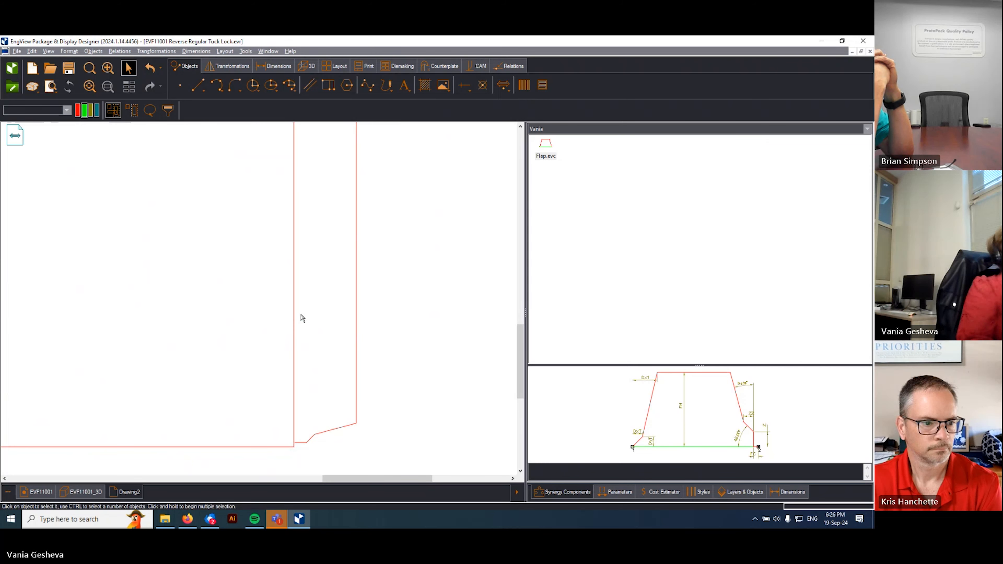
pyautogui.doubleClick(546, 147)
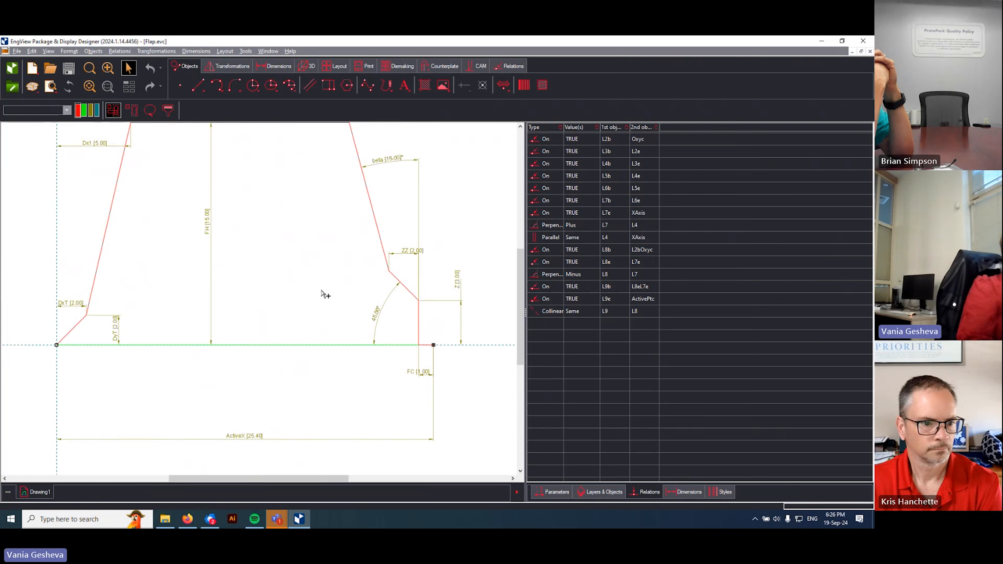
pyautogui.rightClick(290, 288)
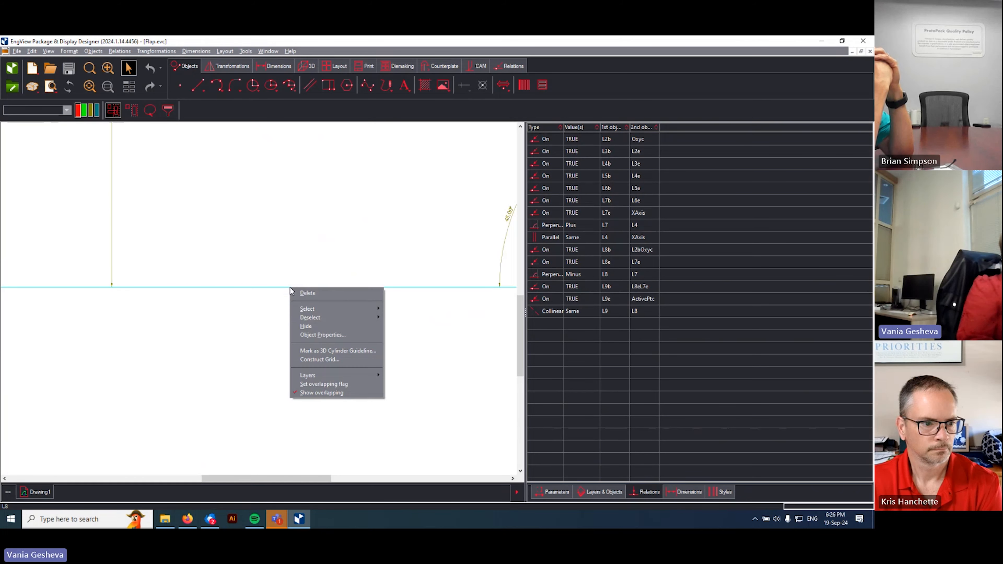
pyautogui.click(321, 384)
pyautogui.press('F4')
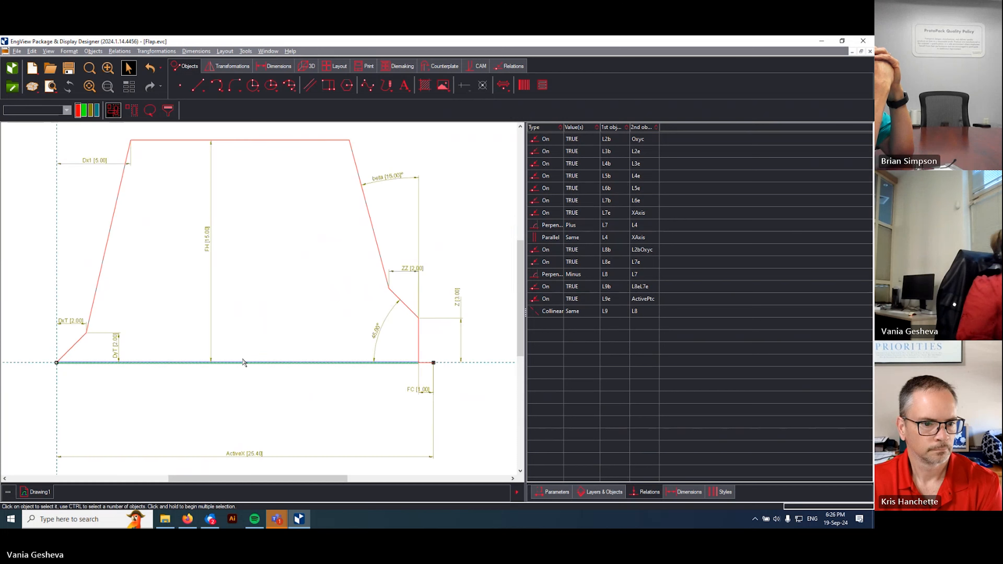
# Step: Set the overlapping flag on the short cutting line between the crease and the active point
pyautogui.scroll(4, 436, 363)
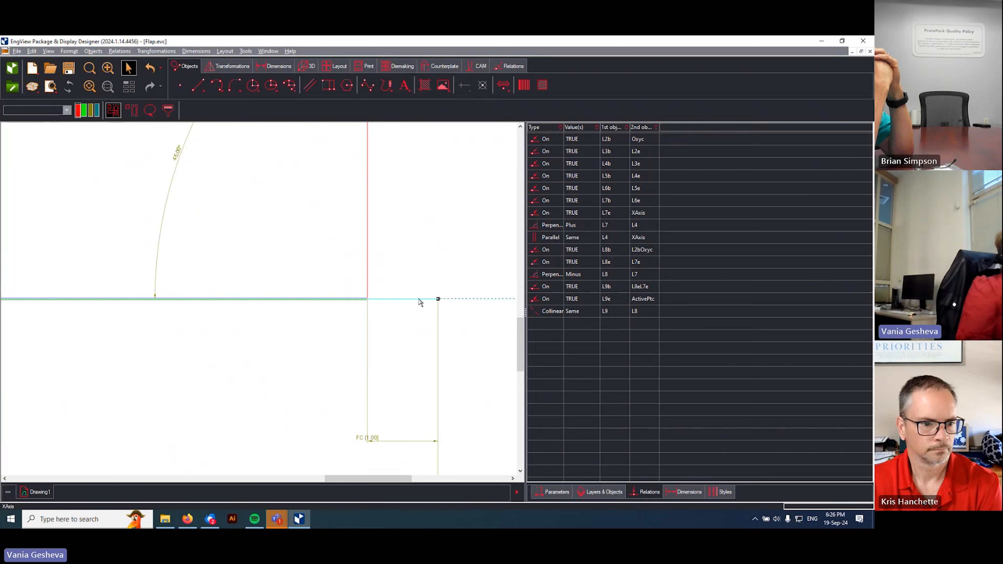
pyautogui.rightClick(419, 298)
pyautogui.click(448, 396)
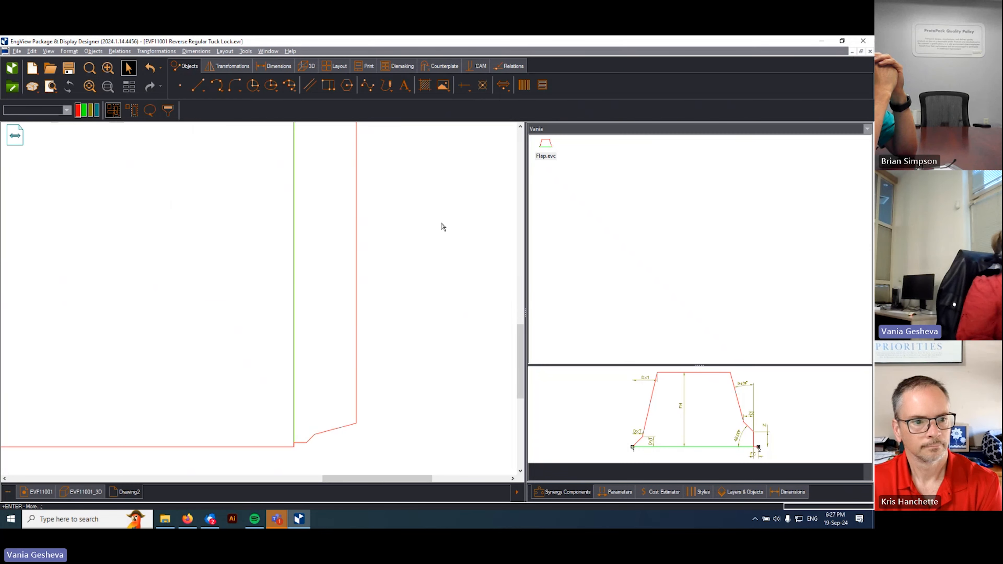
# Step: In the project, refresh the component folder and insert the Flap along the rectangle's bottom edge from lower right to lower left, accepting its parameters
pyautogui.scroll(-3, 443, 227)
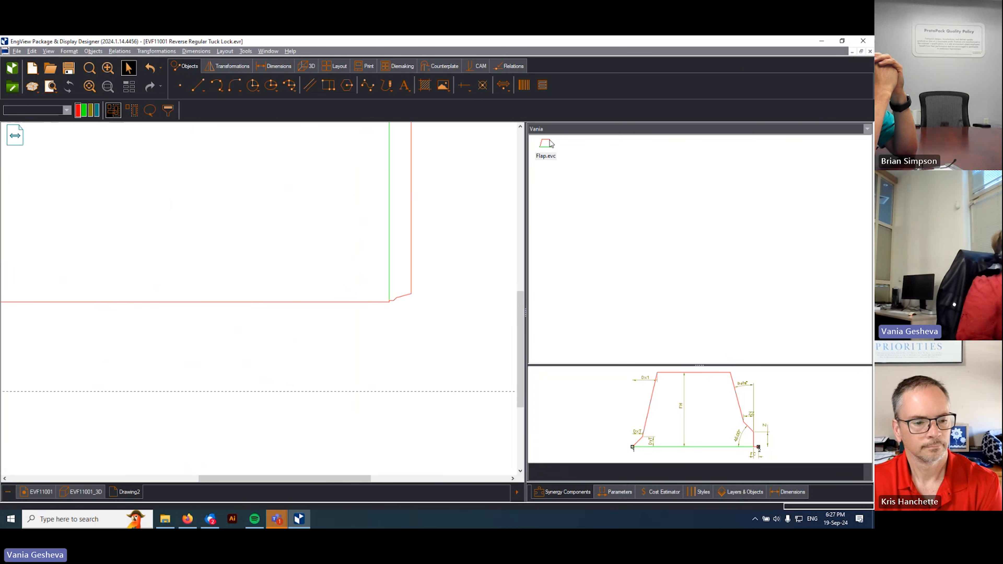
pyautogui.rightClick(559, 171)
pyautogui.click(594, 201)
pyautogui.moveTo(546, 145); pyautogui.dragTo(389, 301)
pyautogui.scroll(-6, 129, 259)
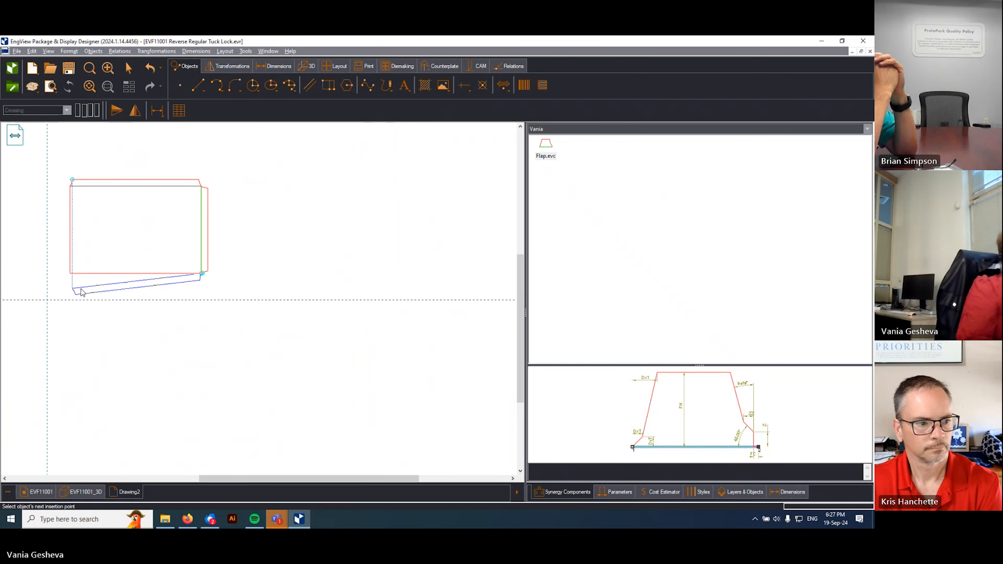
pyautogui.scroll(5, 72, 283)
pyautogui.click(70, 258)
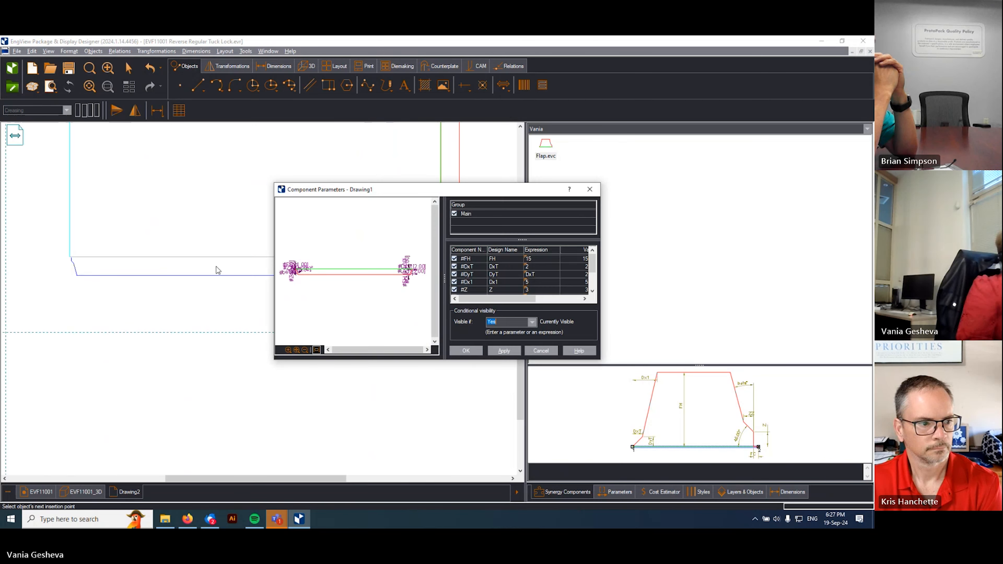
pyautogui.click(465, 351)
pyautogui.click(73, 259)
pyautogui.click(465, 351)
pyautogui.press('Escape')
# Step: Check the flap inserted along the rectangle's bottom edge and reopen the Flap component for editing
pyautogui.scroll(3, 317, 264)
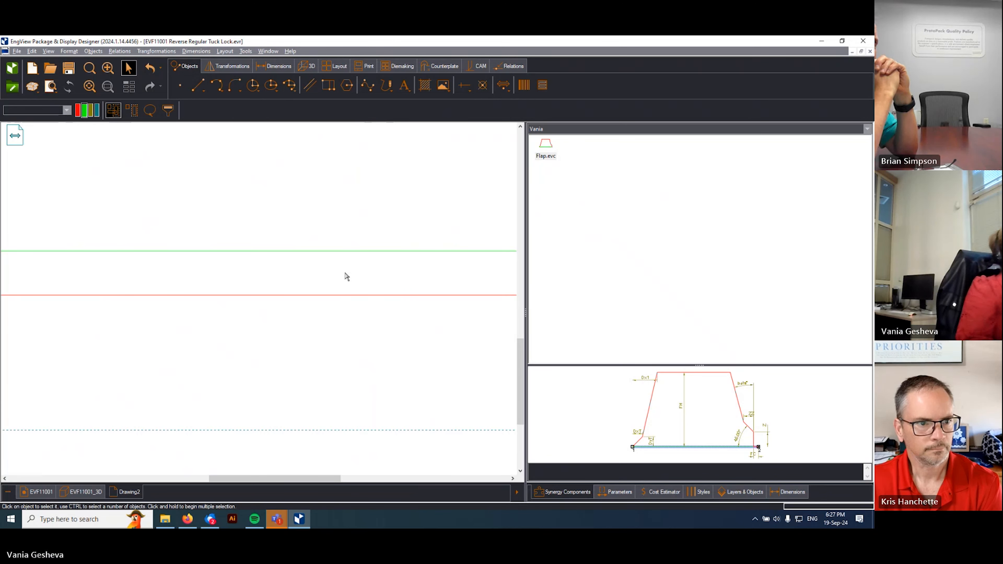
pyautogui.scroll(-3, 347, 276)
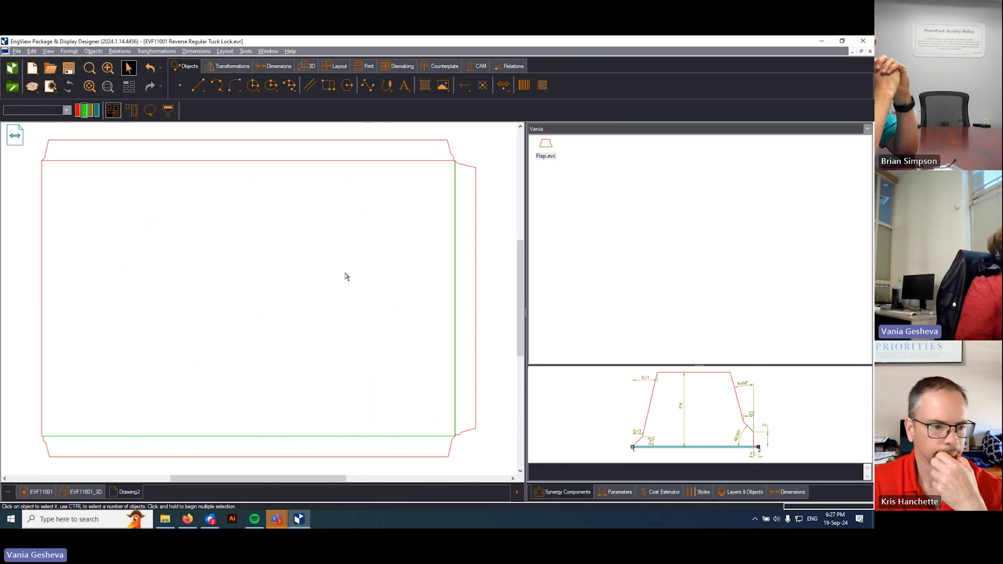
pyautogui.doubleClick(546, 148)
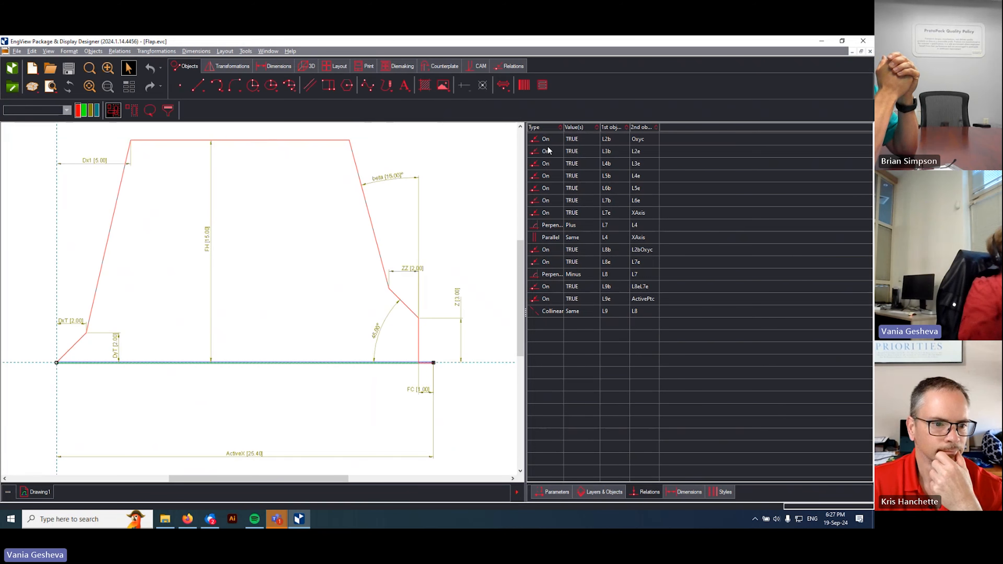